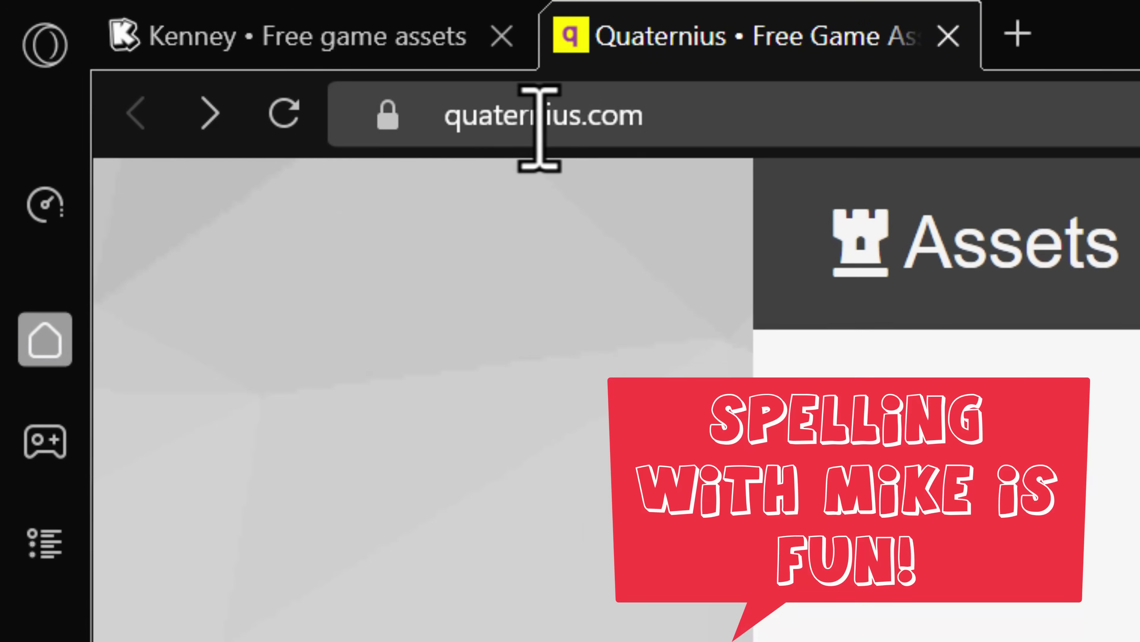
Switch Opera to full screen on the quaternius.com asset page
key(F11)
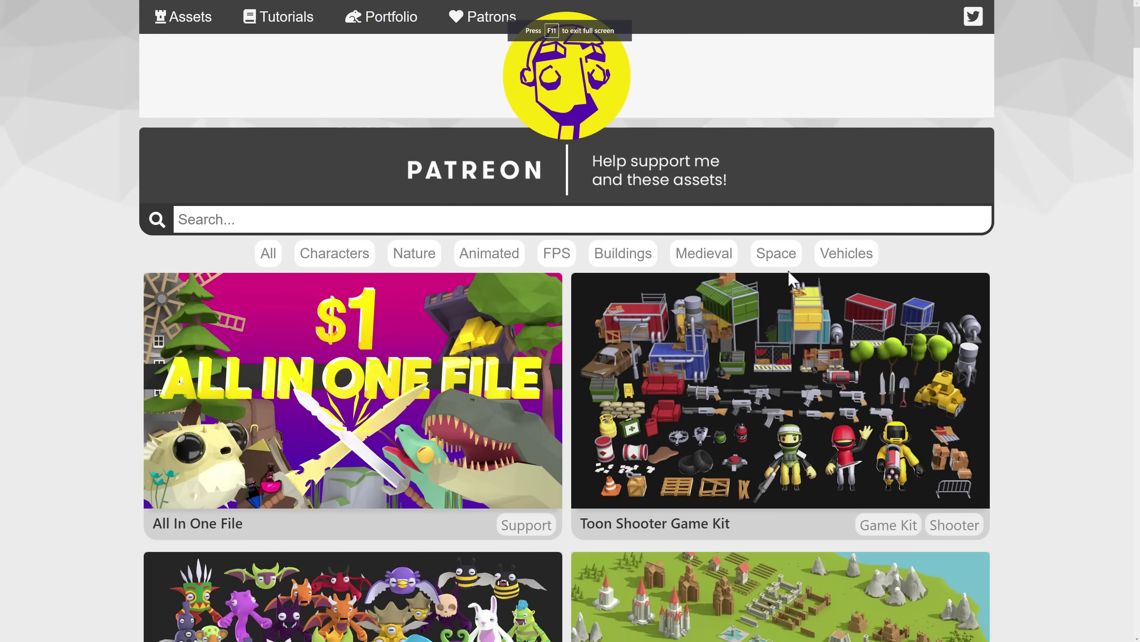
Scroll through the Quaternius asset packs and open the Toon Shooter Game Kit page
scroll(806, 315, down, 10)
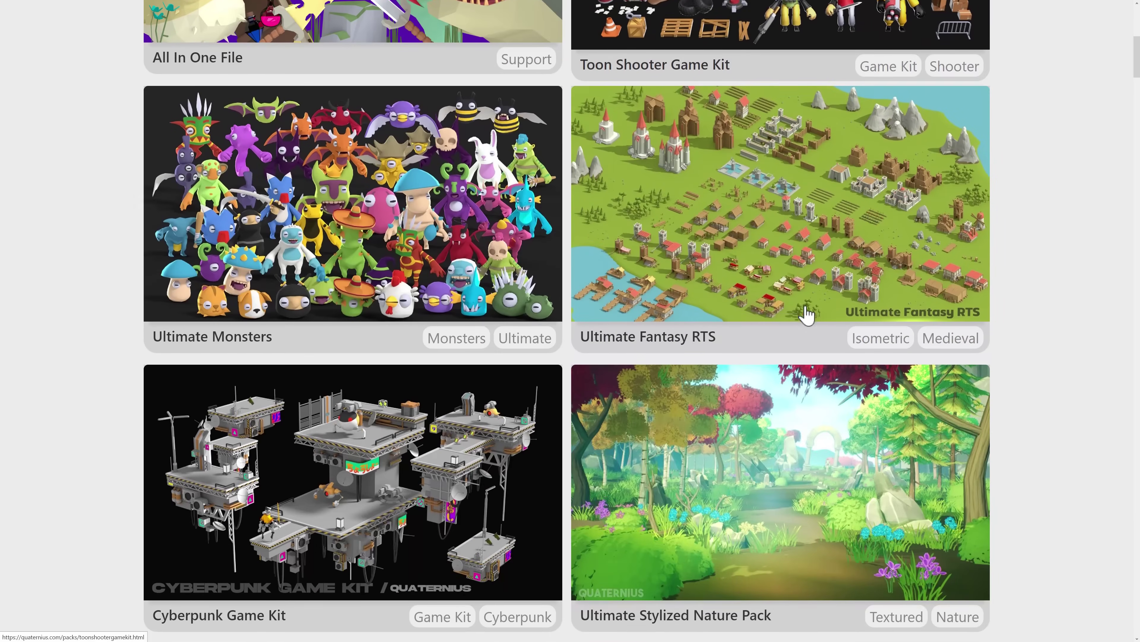
scroll(806, 315, down, 15)
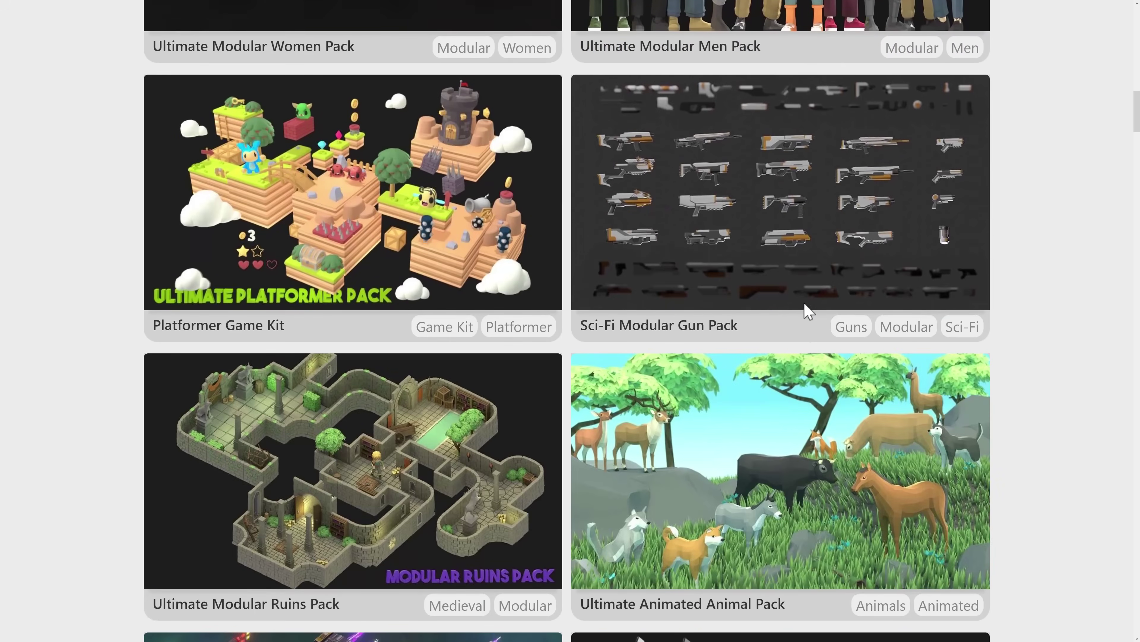
scroll(806, 311, down, 5)
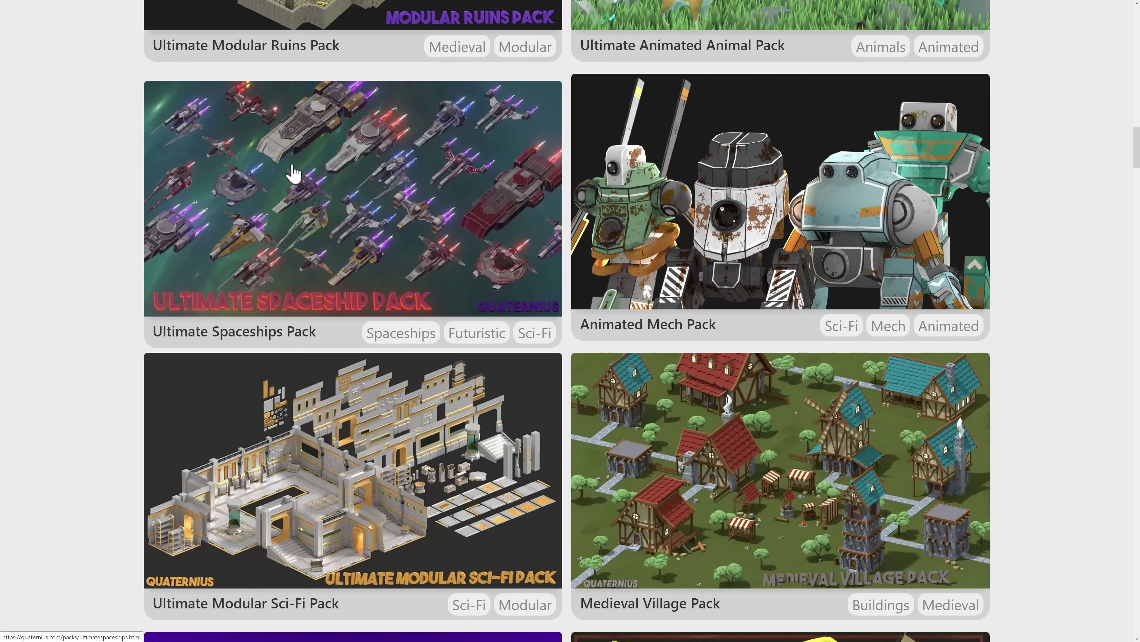
scroll(294, 173, down, 5)
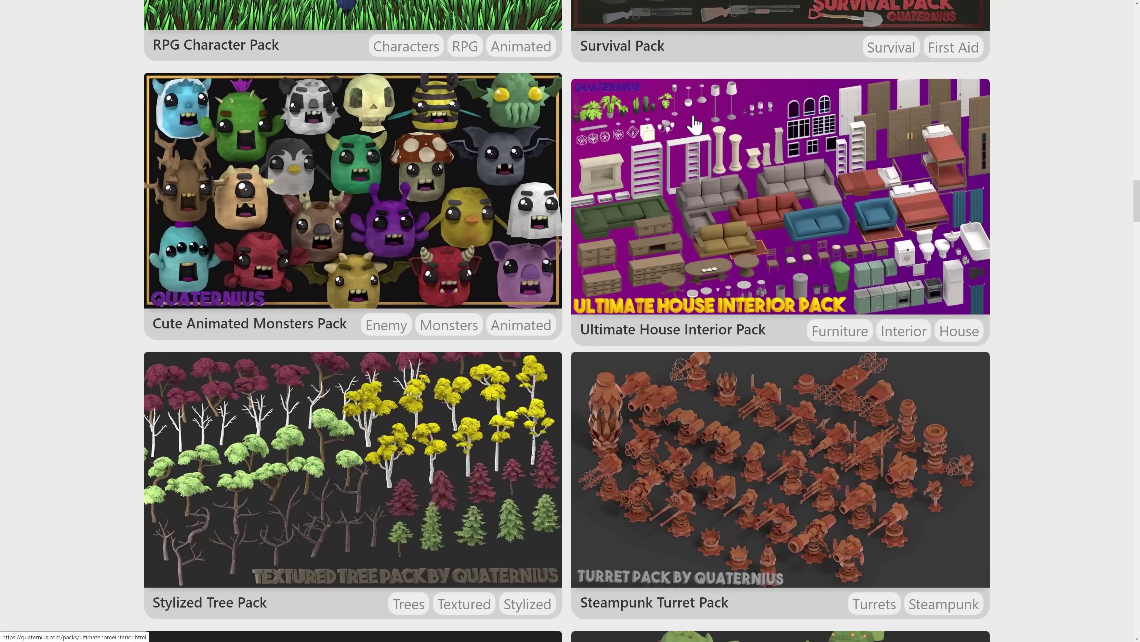
scroll(695, 126, down, 6)
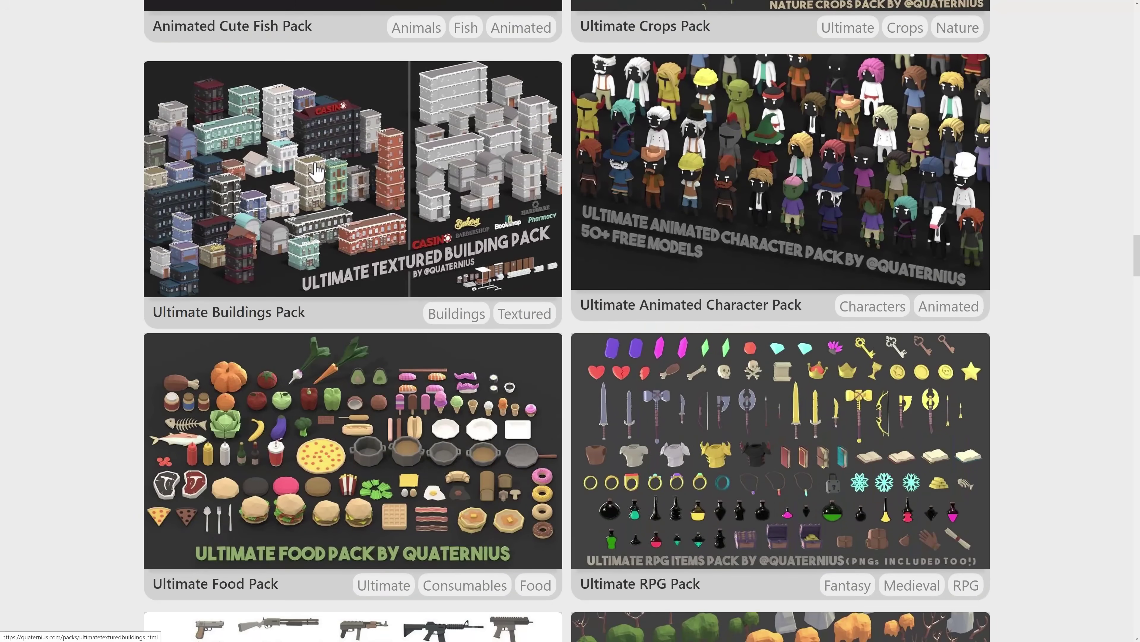
scroll(330, 196, up, 20)
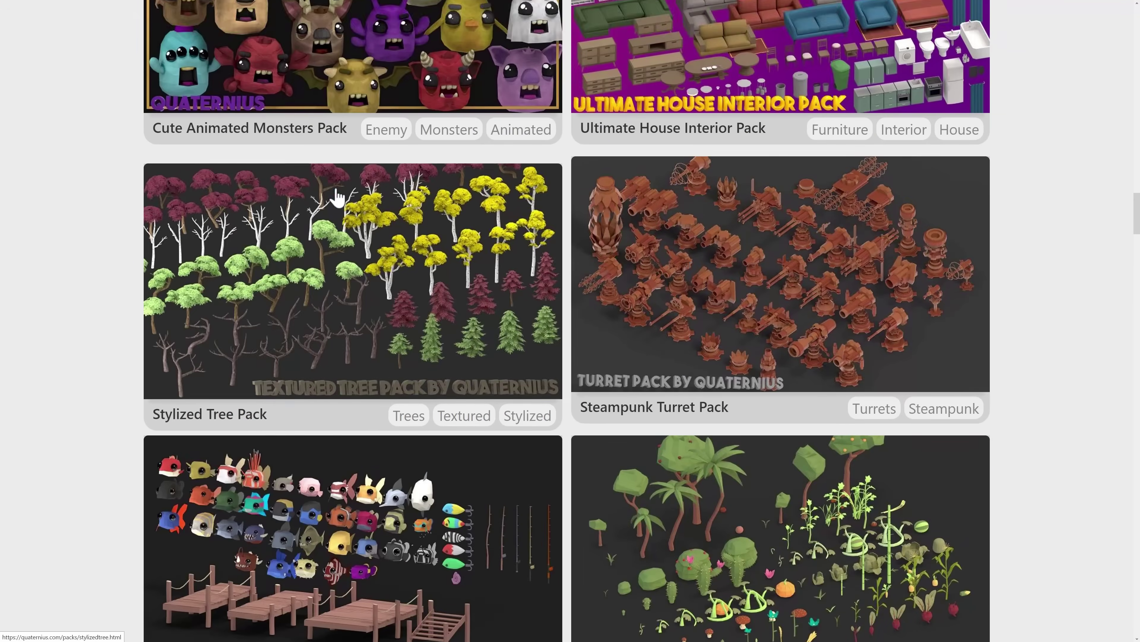
scroll(412, 219, up, 15)
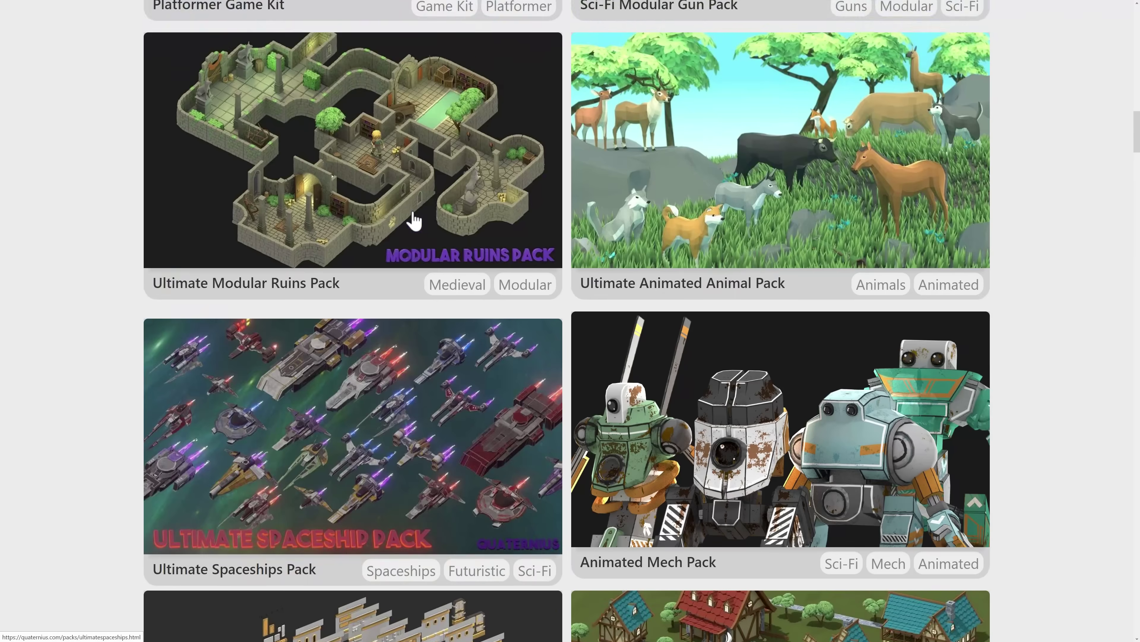
scroll(555, 243, up, 15)
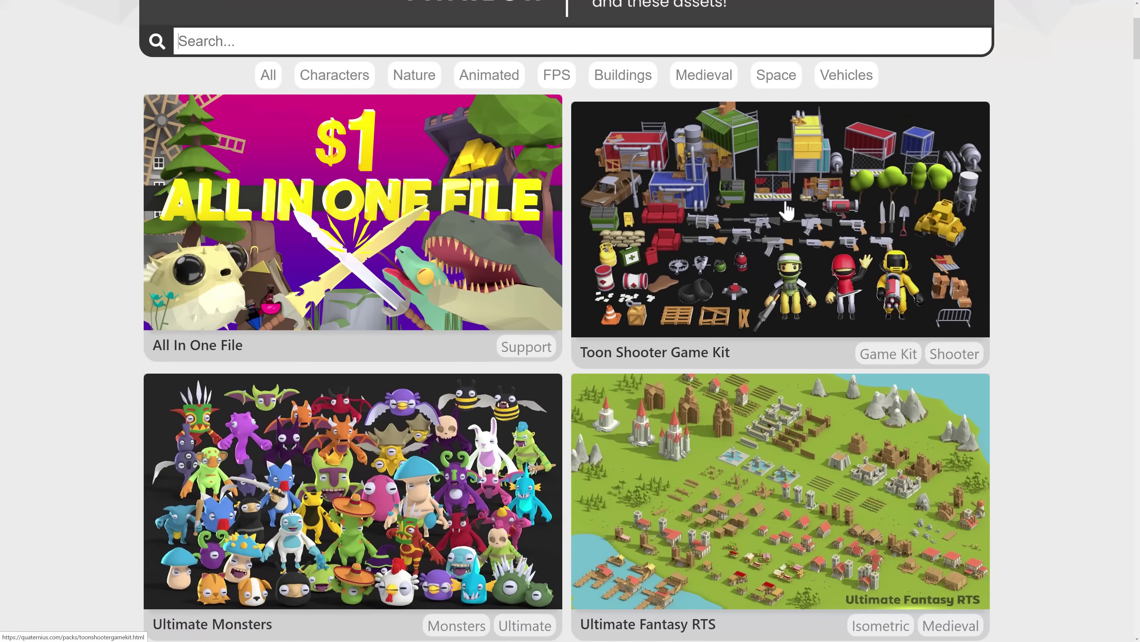
click(786, 211)
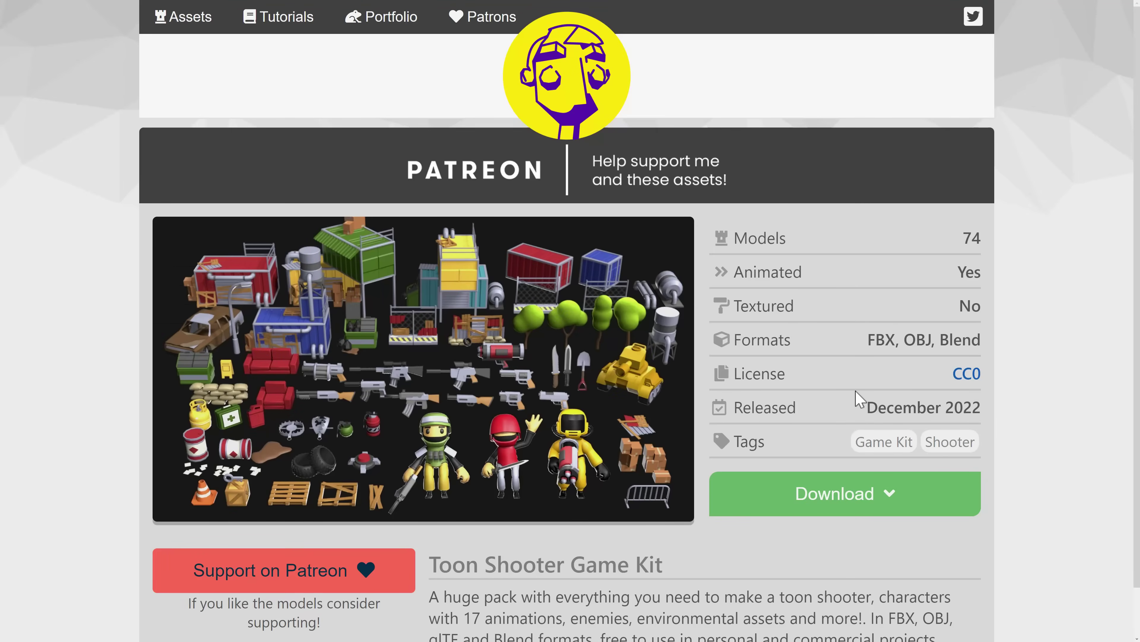
Start the Toon Shooter Game Kit download to reach its Google Drive folder
click(831, 500)
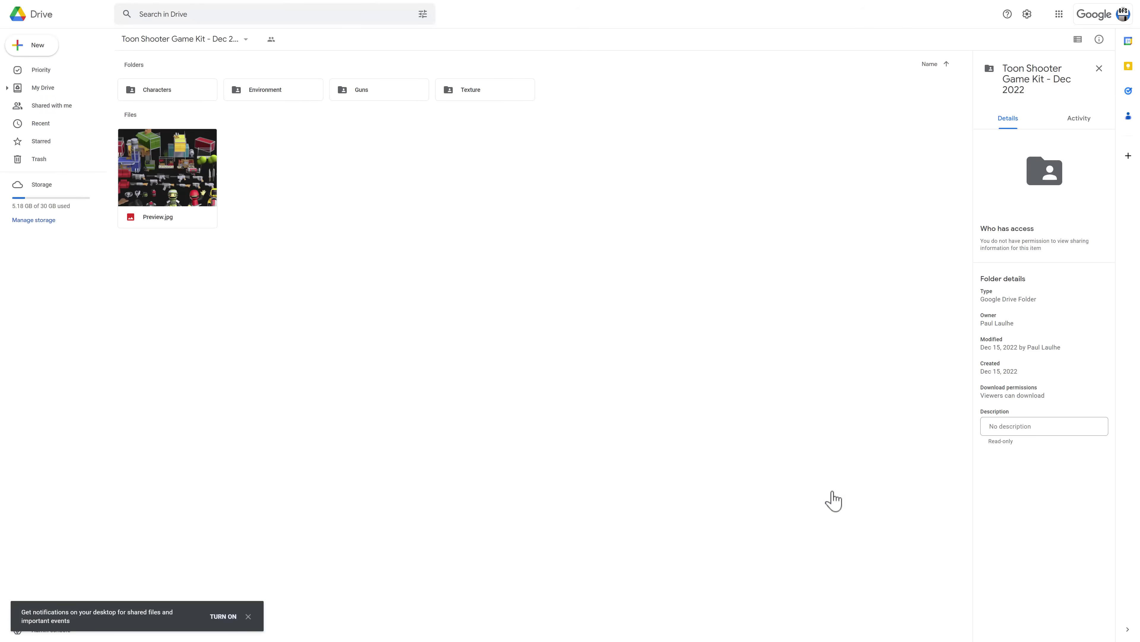
Download the Toon Shooter Game Kit - Dec 2022 folder as a zip, then leave full screen
click(242, 45)
click(153, 217)
key(F11)
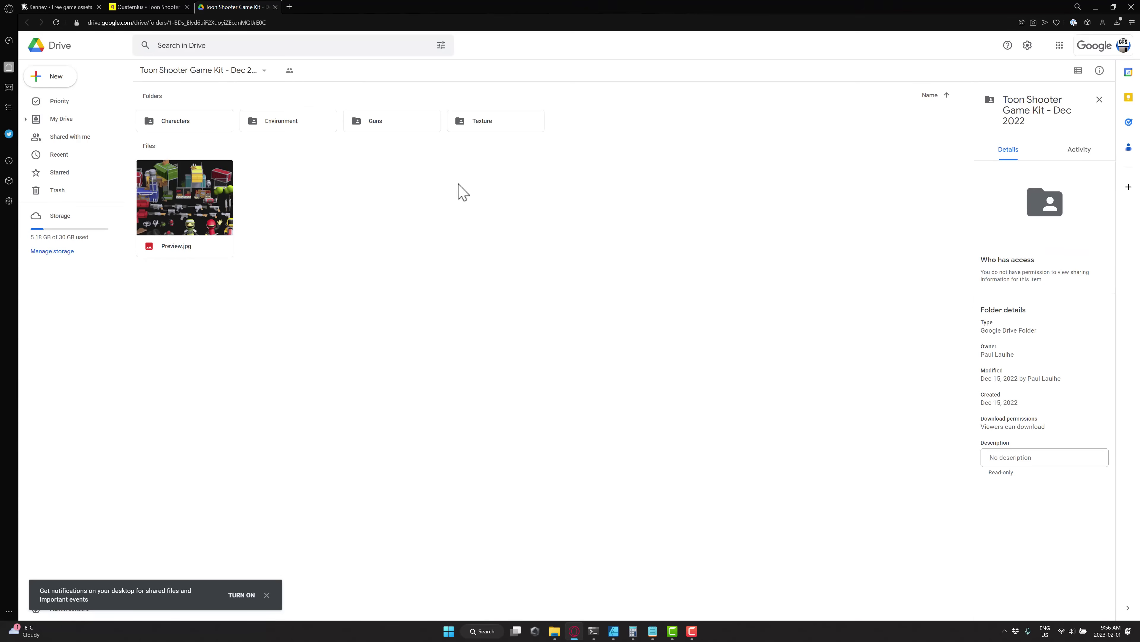
Extract the downloaded Toon Shooter Game Kit zip in Downloads with 7-Zip
mouse_move(555, 629)
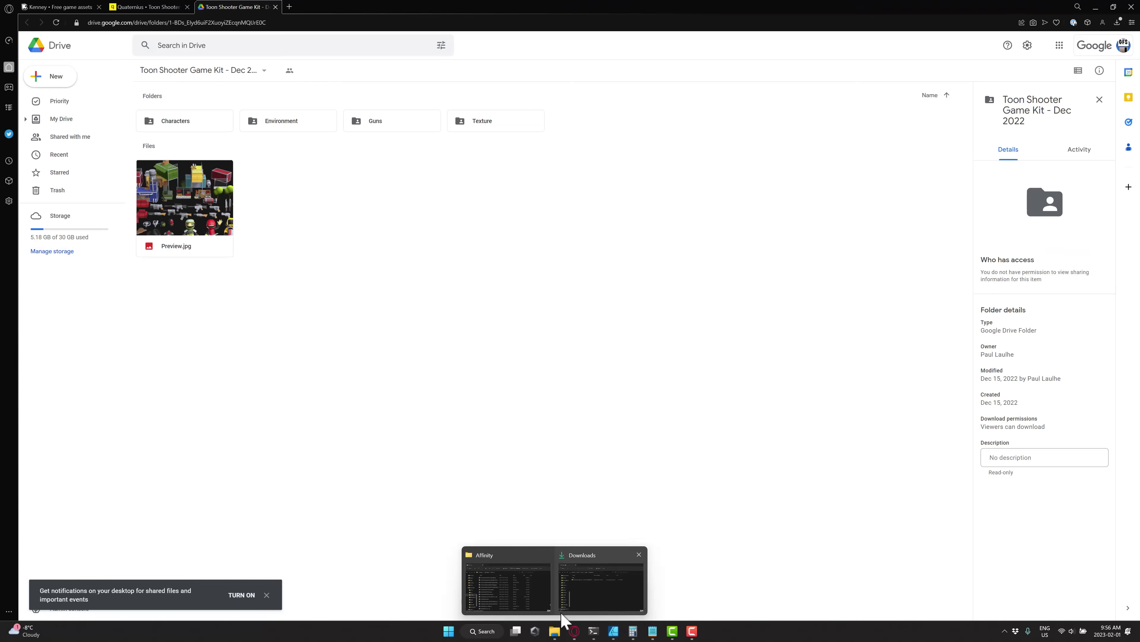
click(576, 602)
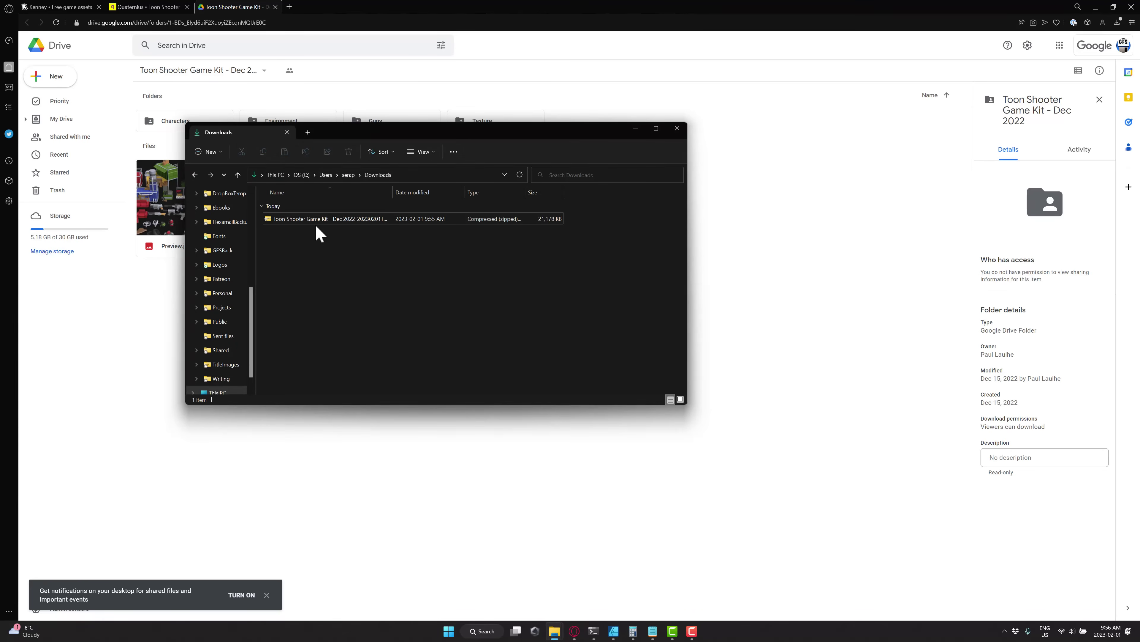
right_click(315, 222)
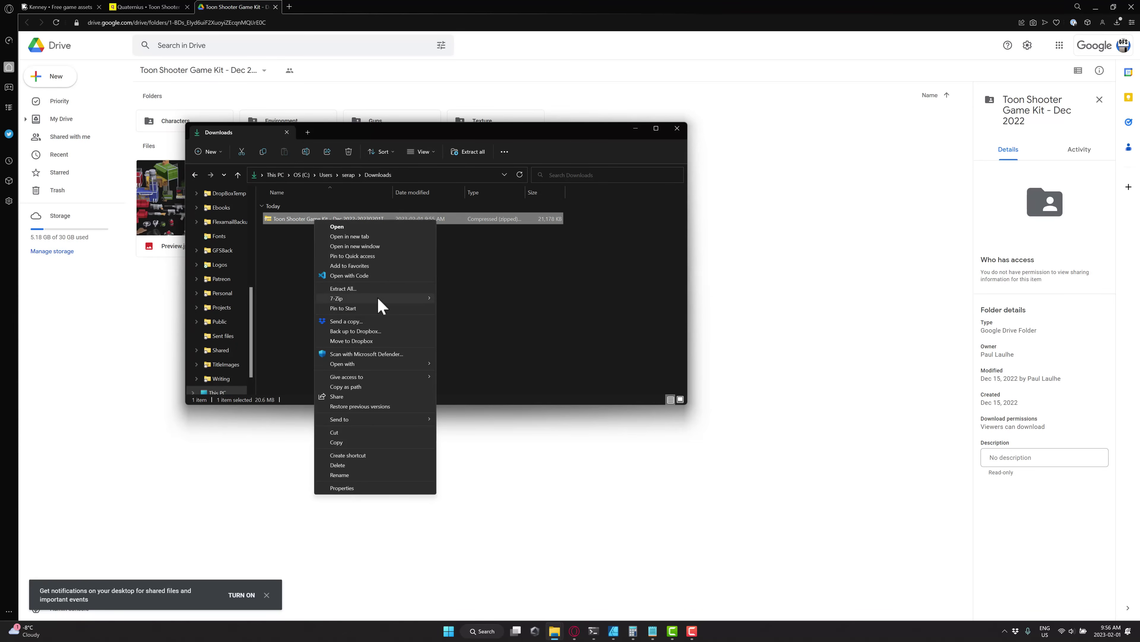
mouse_move(379, 298)
click(515, 338)
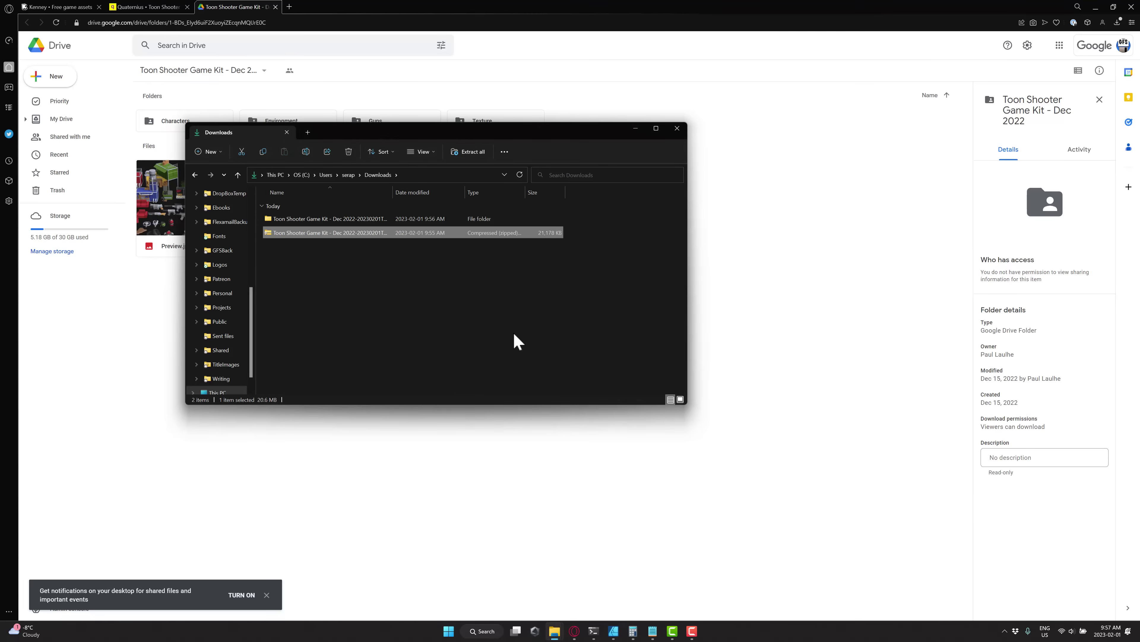
Go into the kit's Characters › Blends folder and select Character_Soldier.blend
double_click(362, 220)
double_click(363, 219)
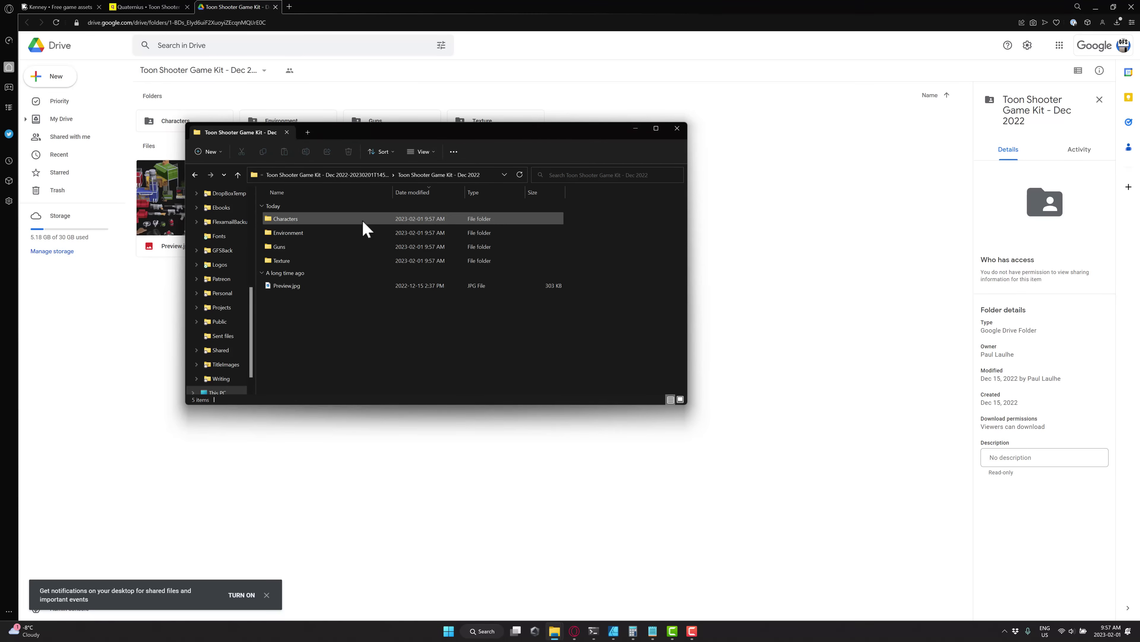
double_click(286, 219)
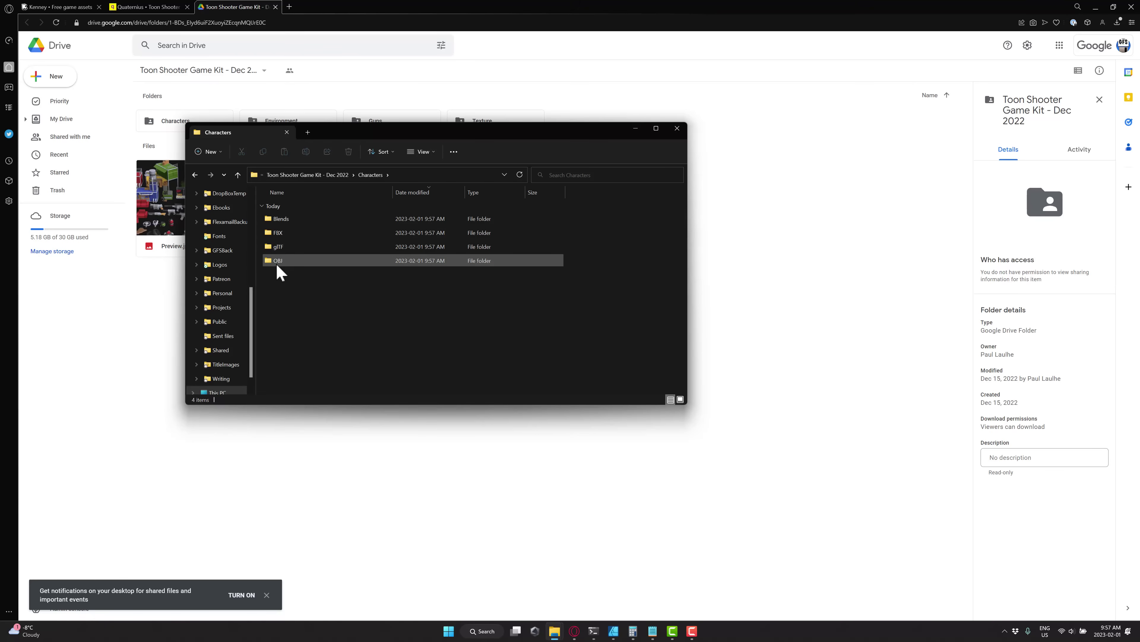
click(287, 221)
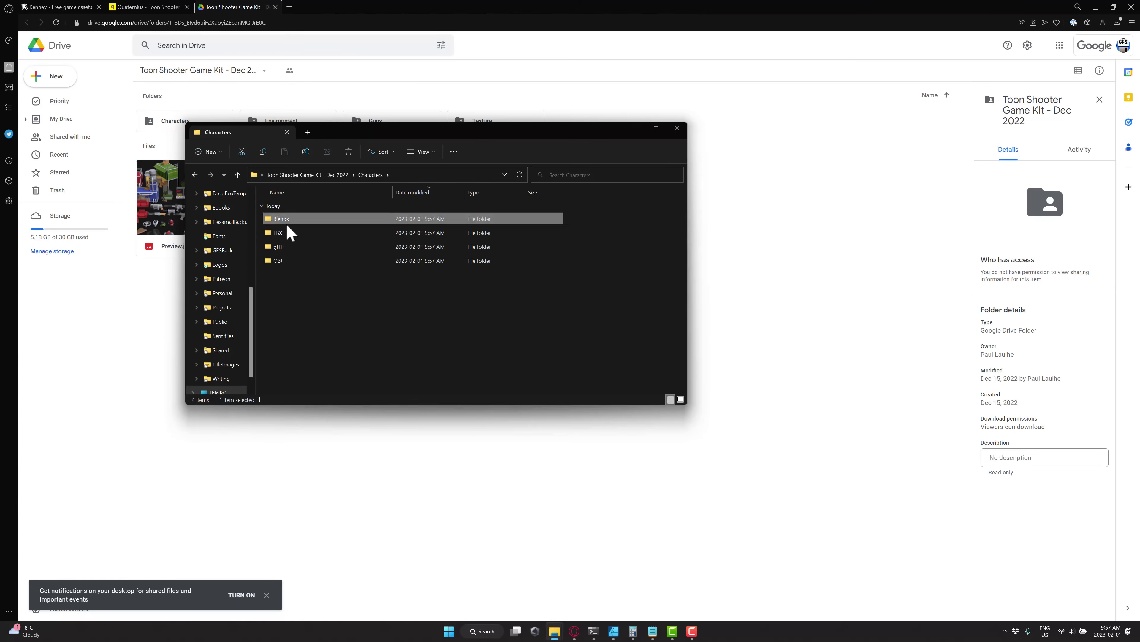
double_click(288, 221)
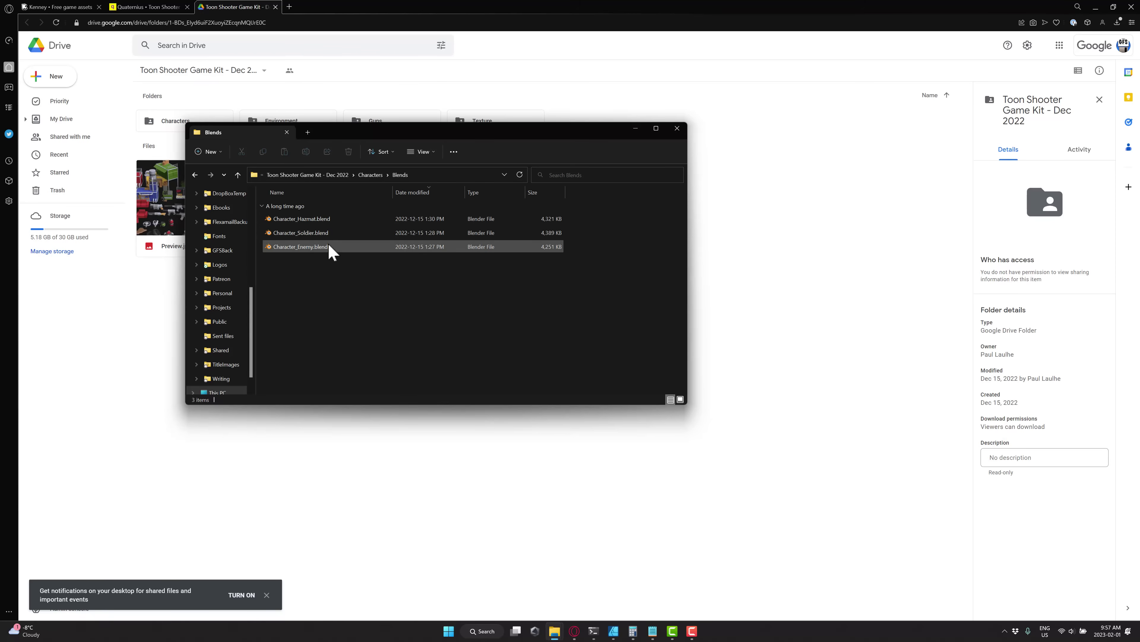
click(321, 232)
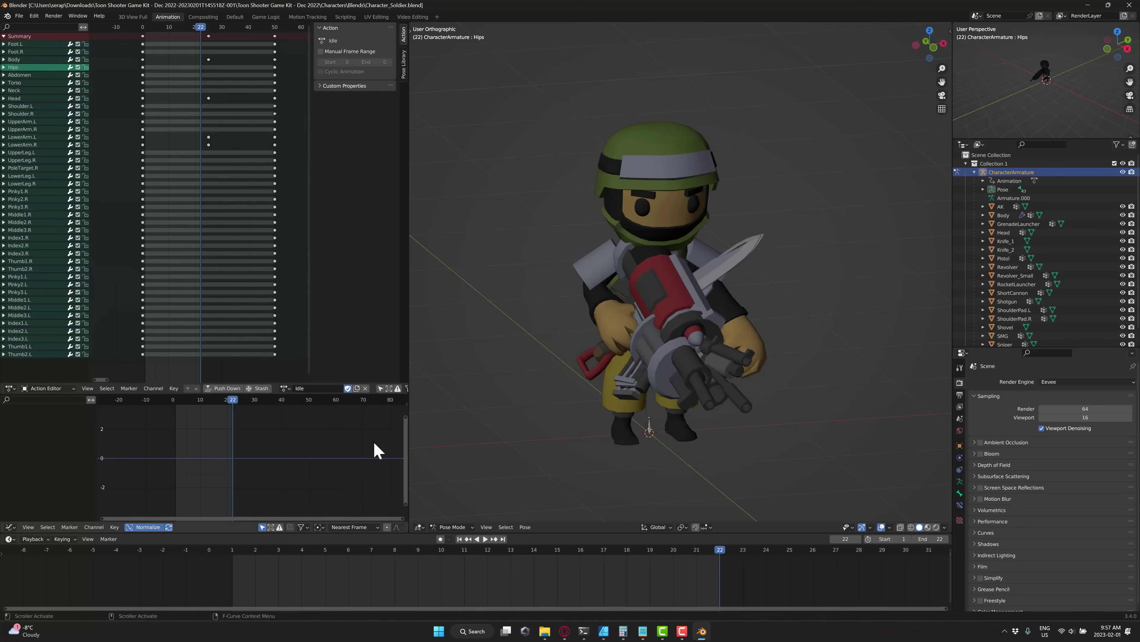
Play the soldier's Idle_Shoot action, then switch it to Punch and stop playback
click(289, 389)
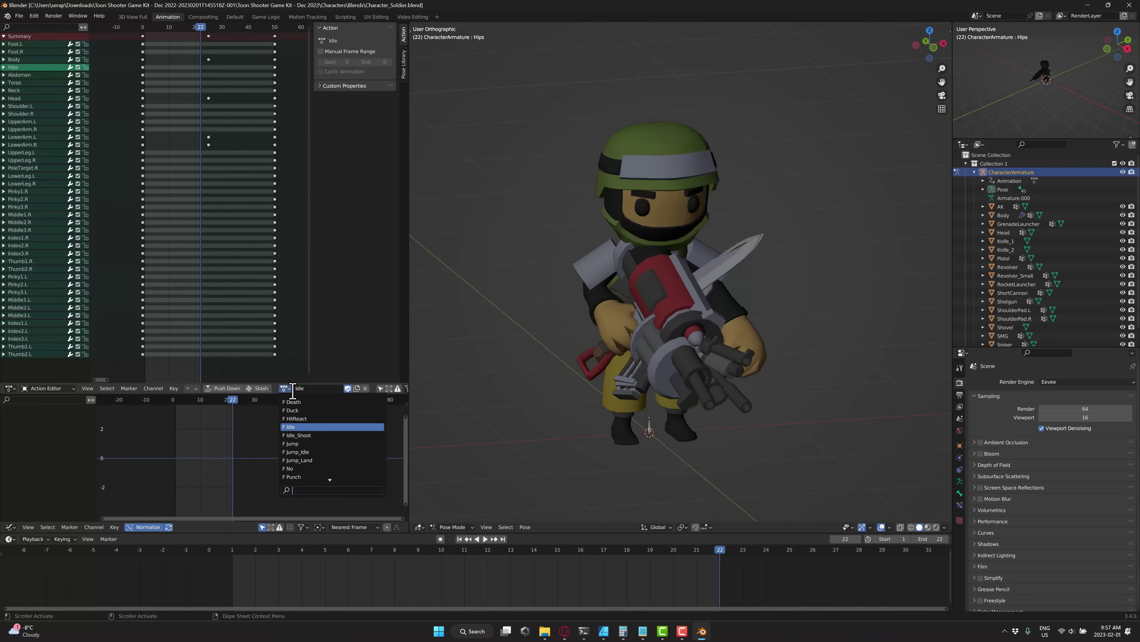
click(313, 435)
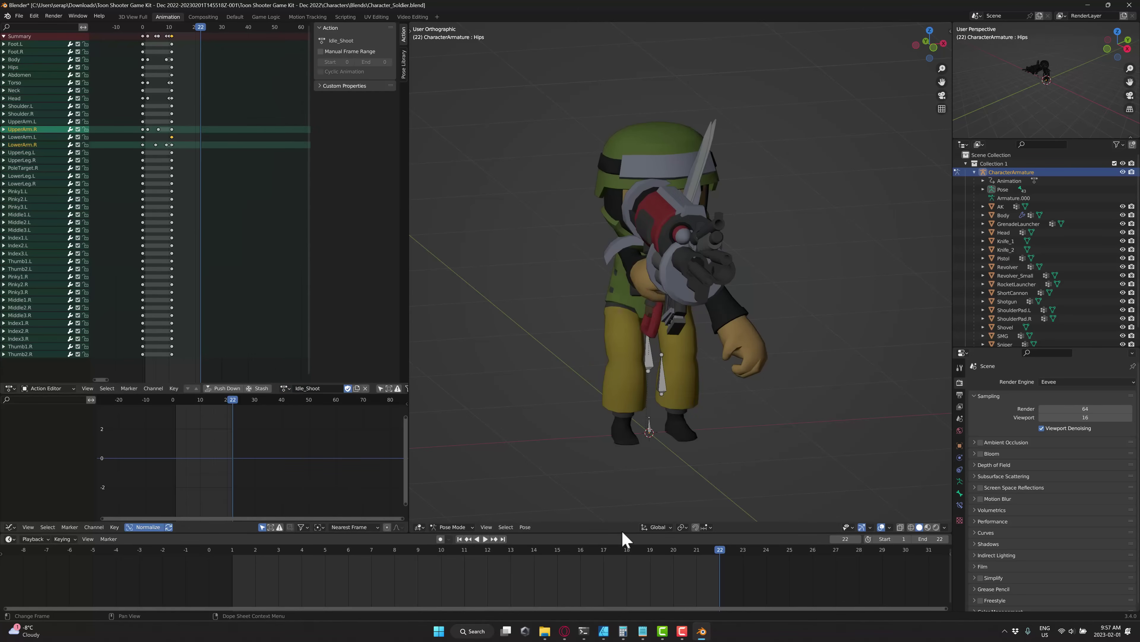
click(485, 539)
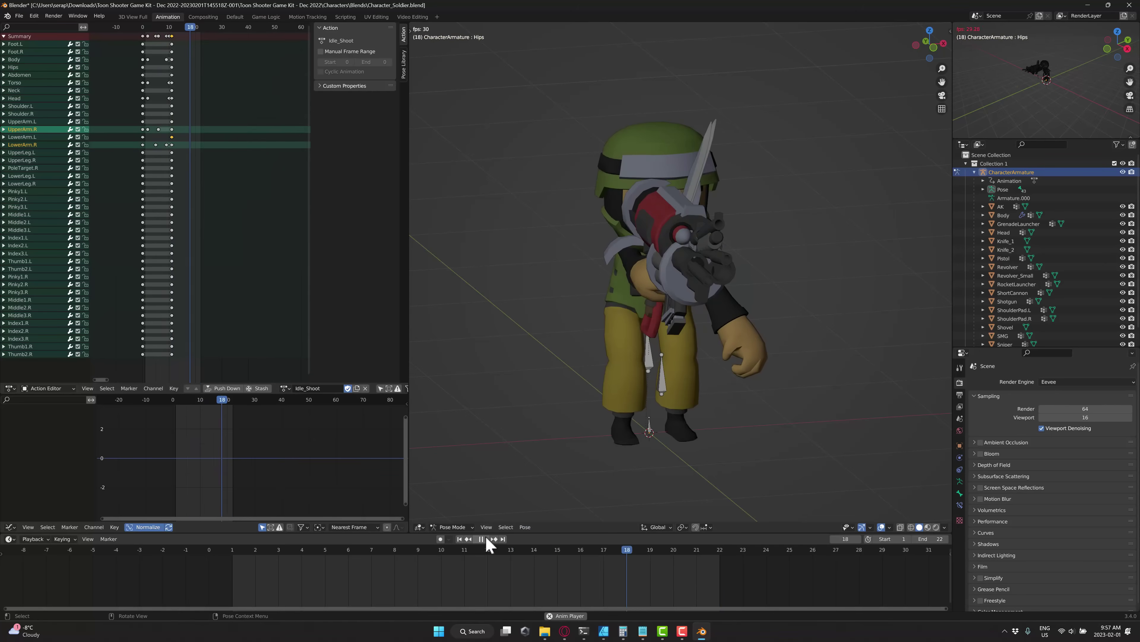
click(287, 388)
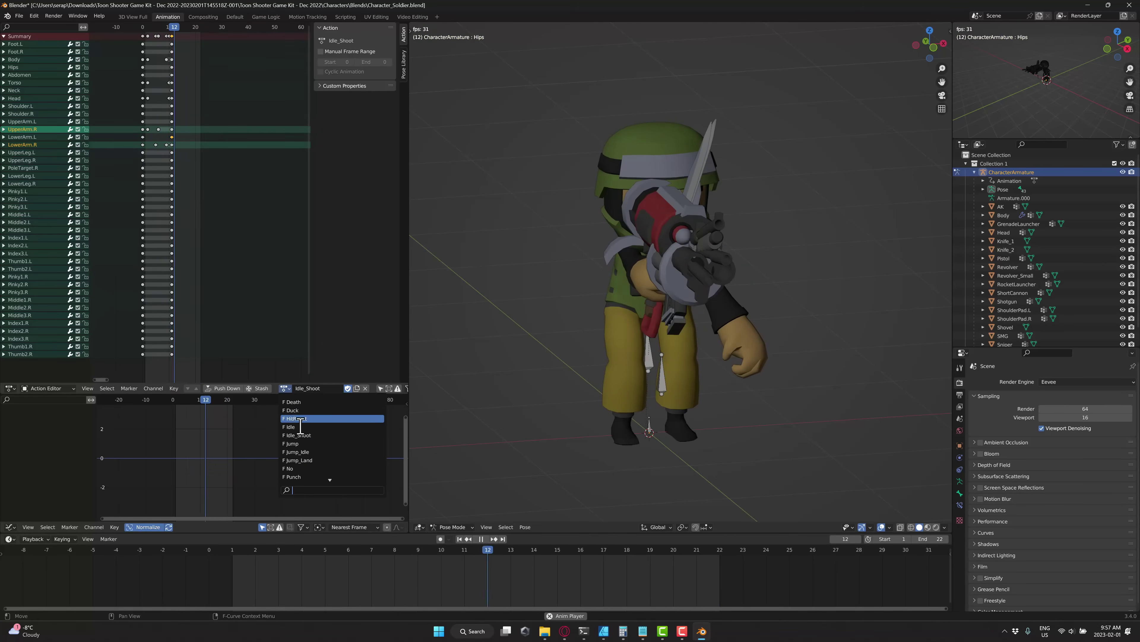
click(300, 476)
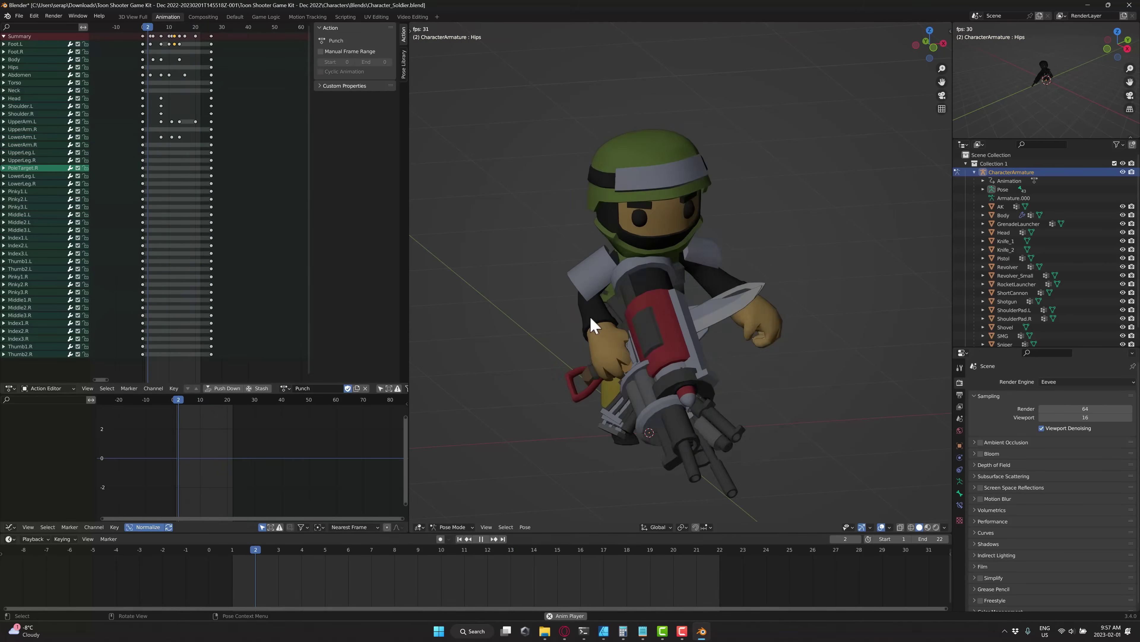
click(484, 539)
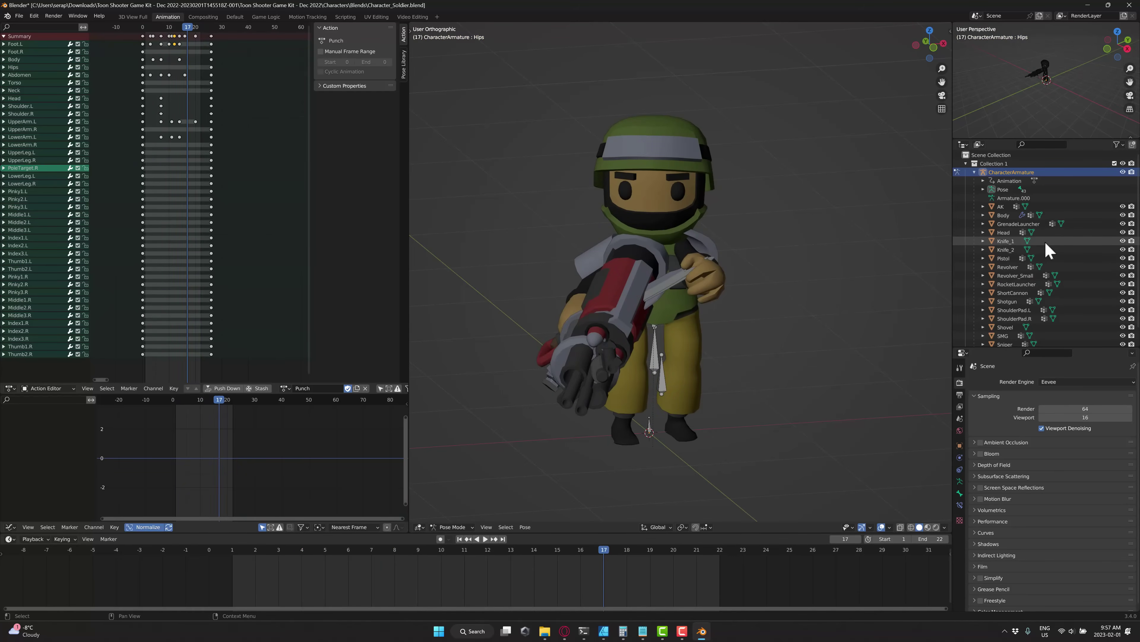
Hide Knife_1, Knife_2, Pistol, Revolver and Revolver_Small in the viewport
click(1124, 241)
click(1123, 249)
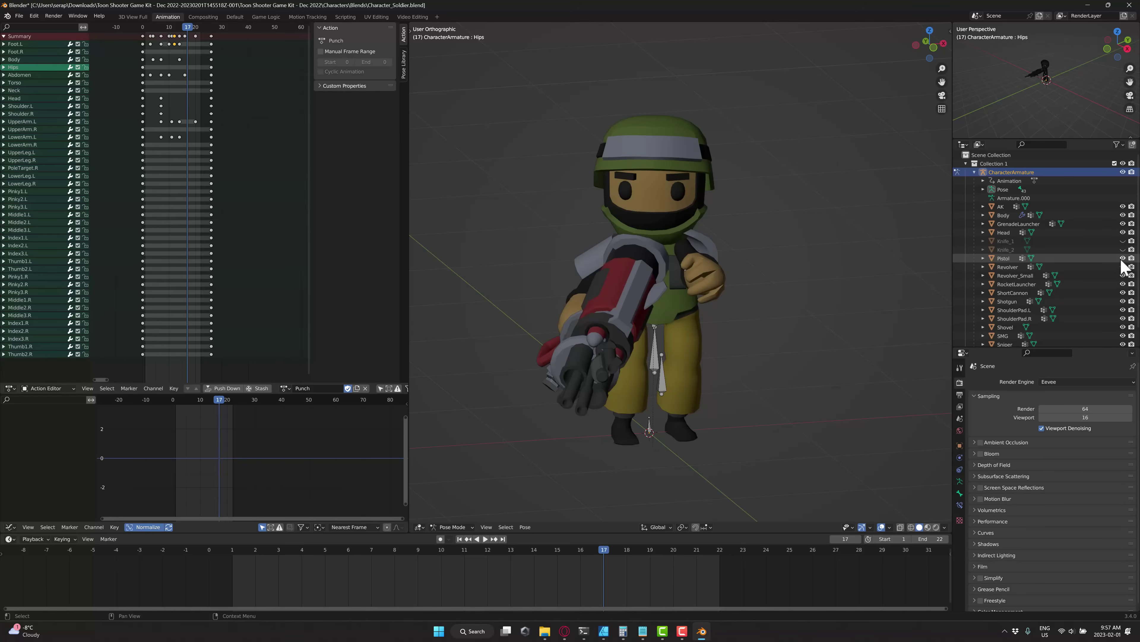
drag(1123, 258, 1124, 266)
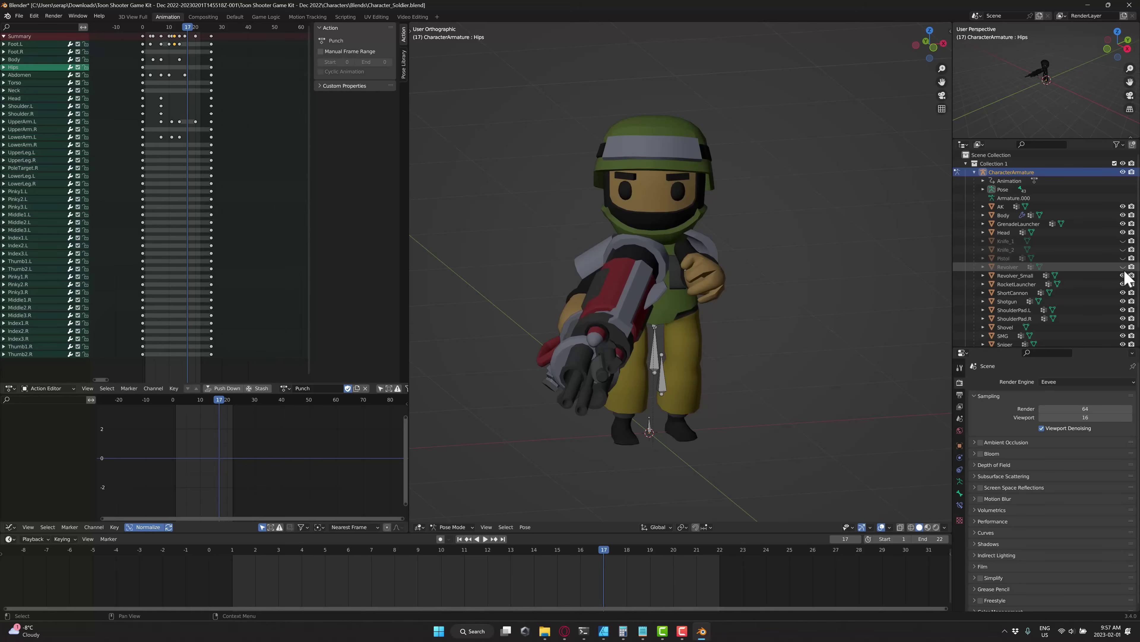
click(1123, 275)
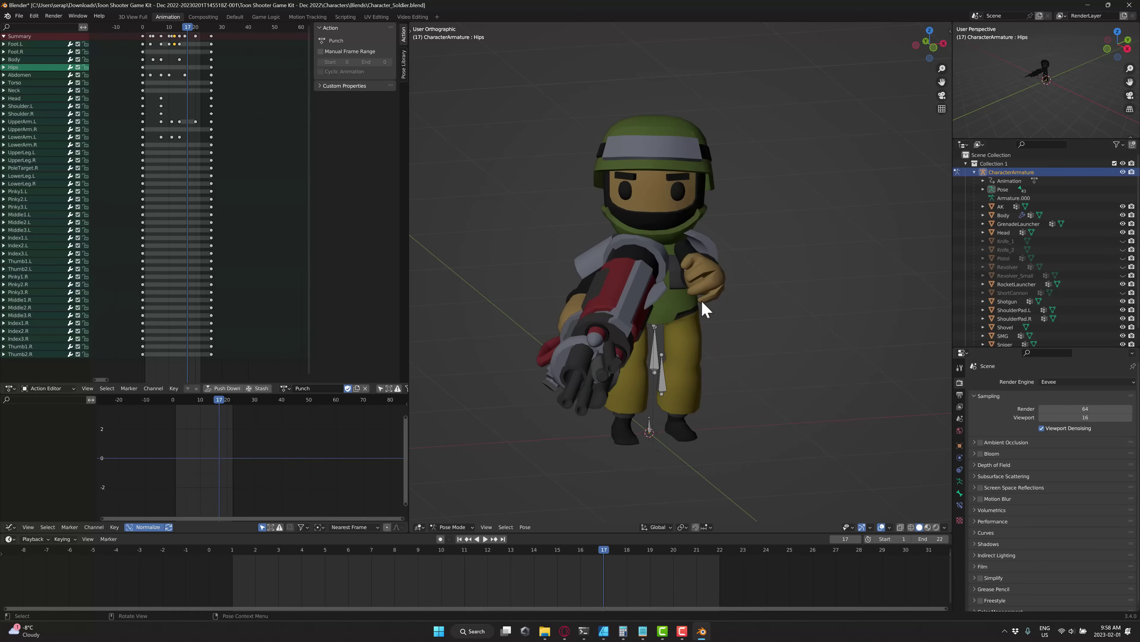
scroll(1046, 305, down, 2)
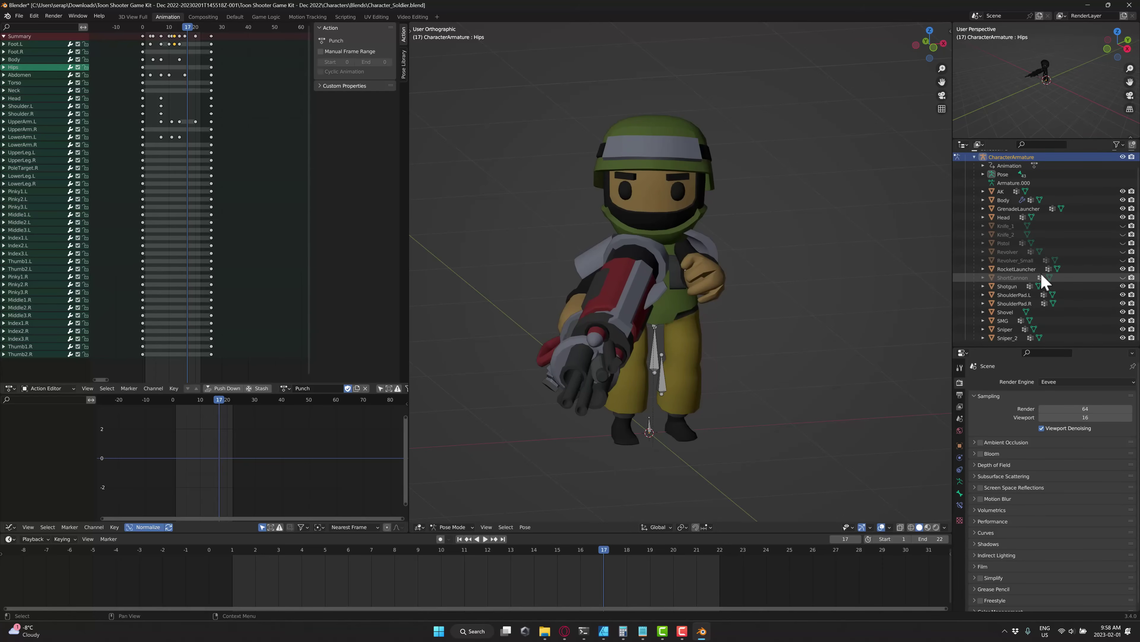
Assign the Death action and play it through from the first frame
click(286, 389)
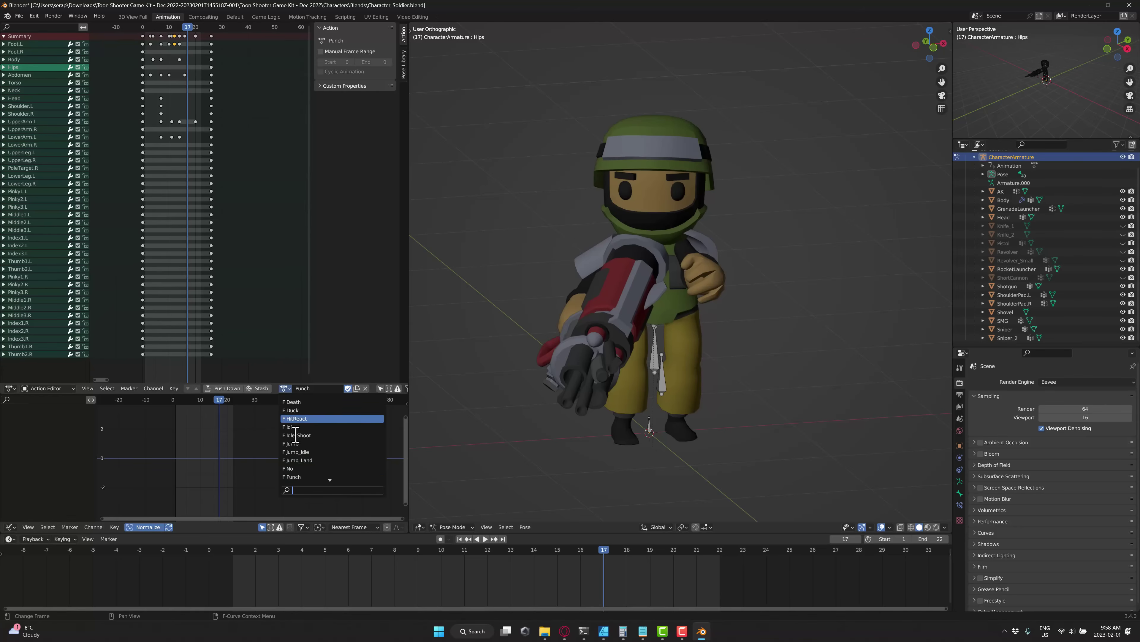
click(300, 402)
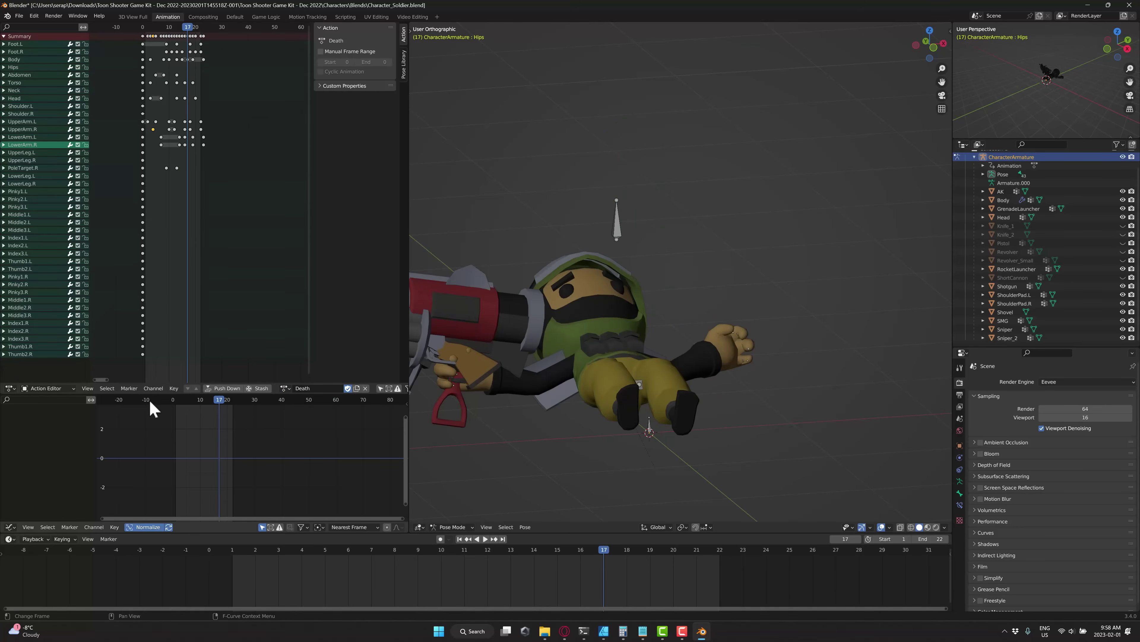
click(459, 539)
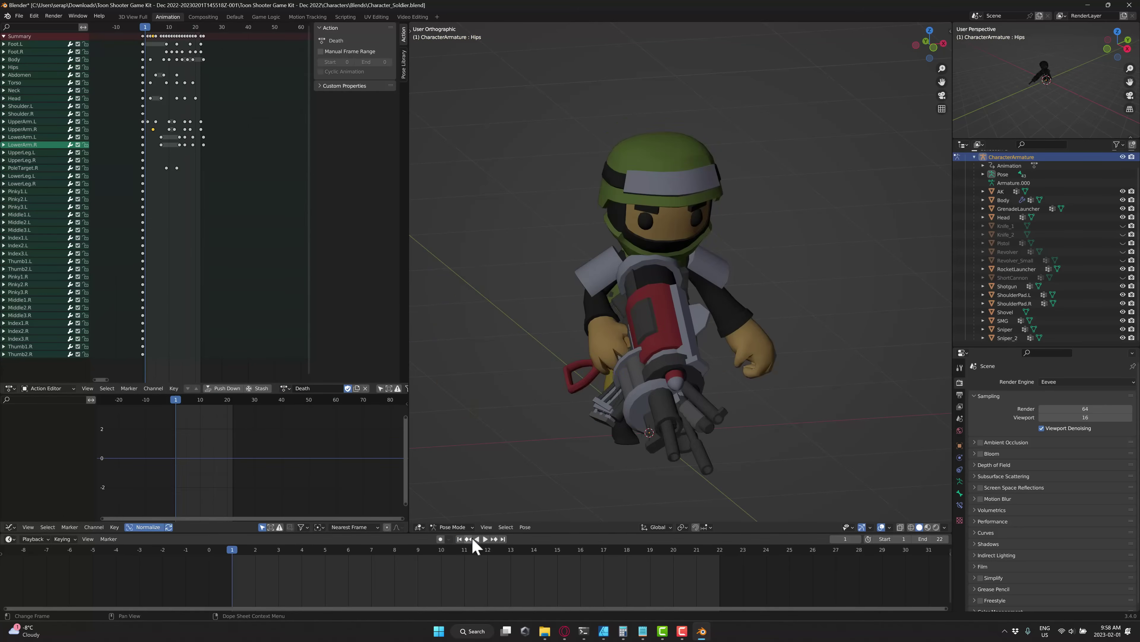
click(485, 538)
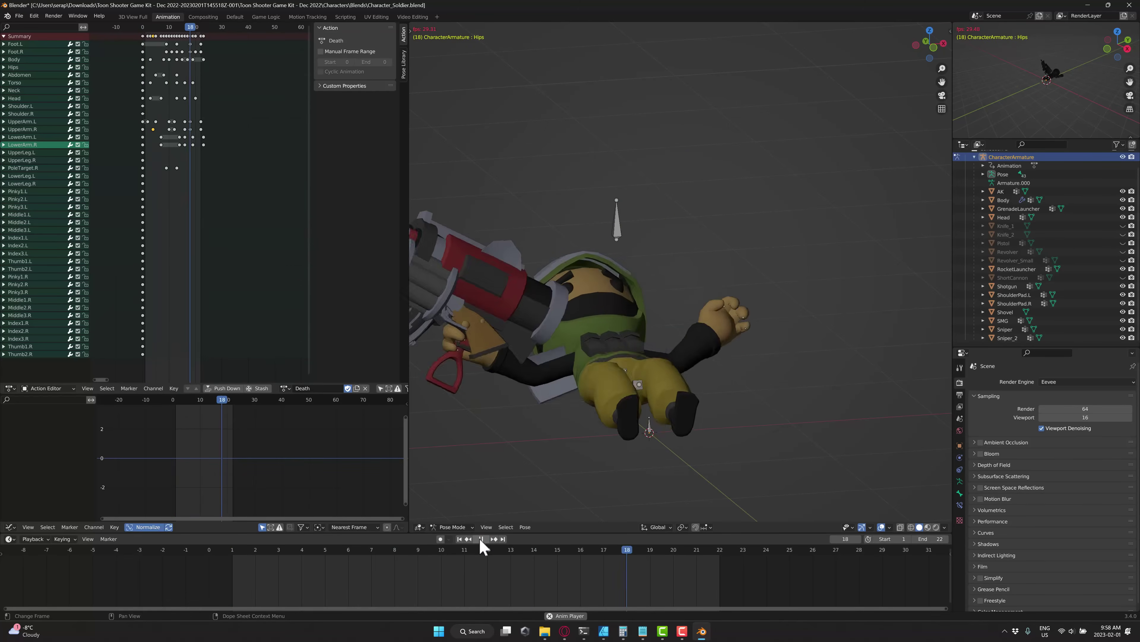
click(481, 538)
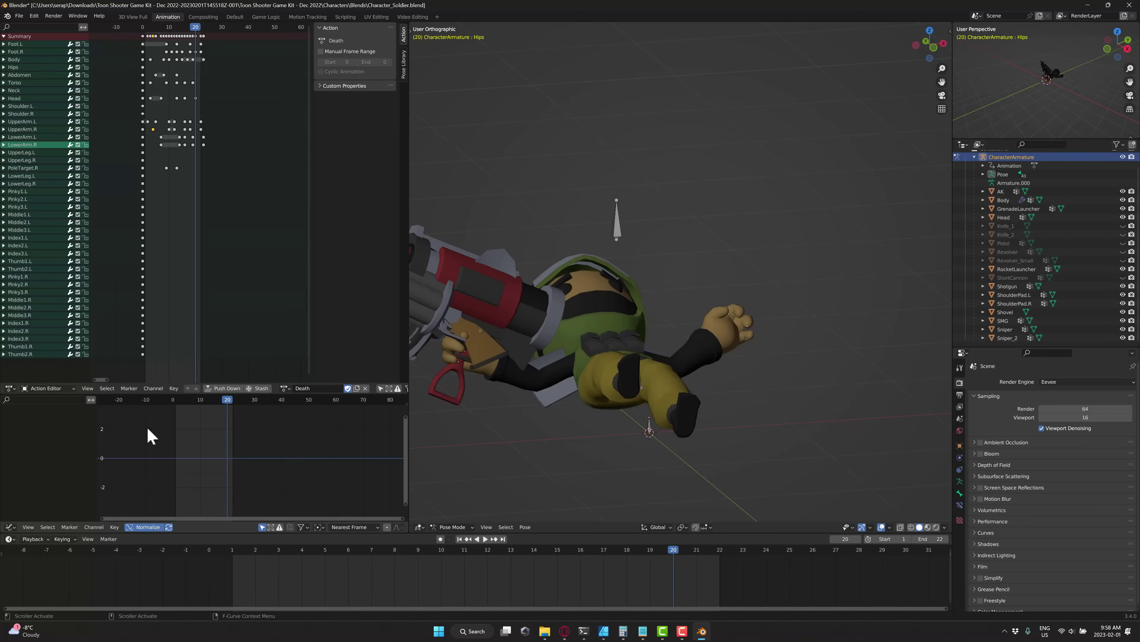
Discard the soldier changes and load Character_Enemy.blend from the Blends folder
click(21, 16)
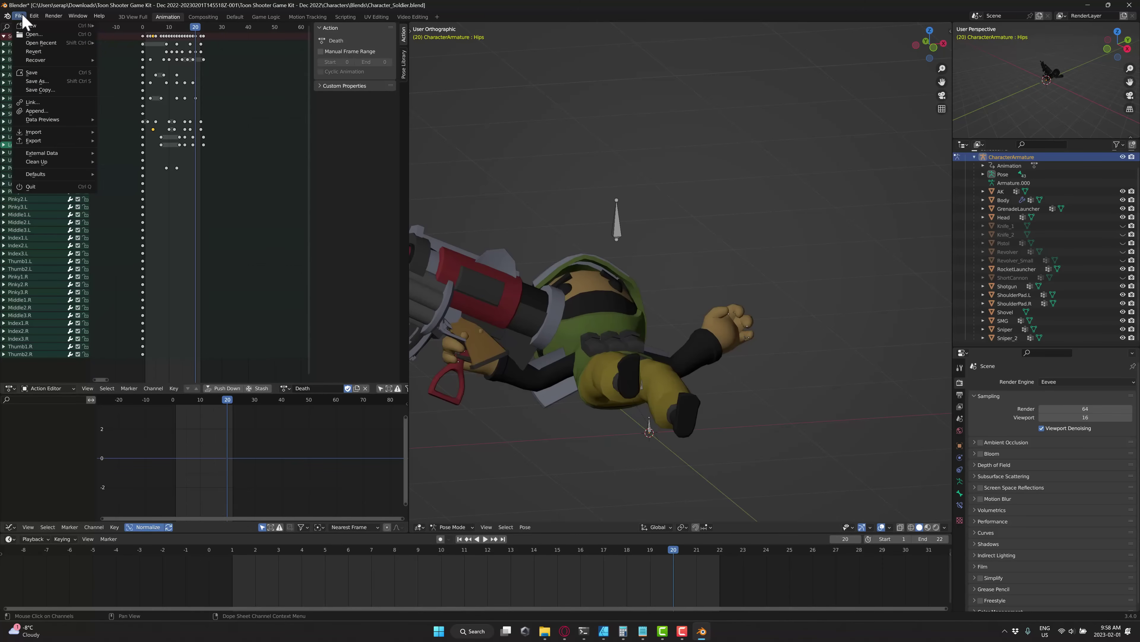
key(ctrl+q)
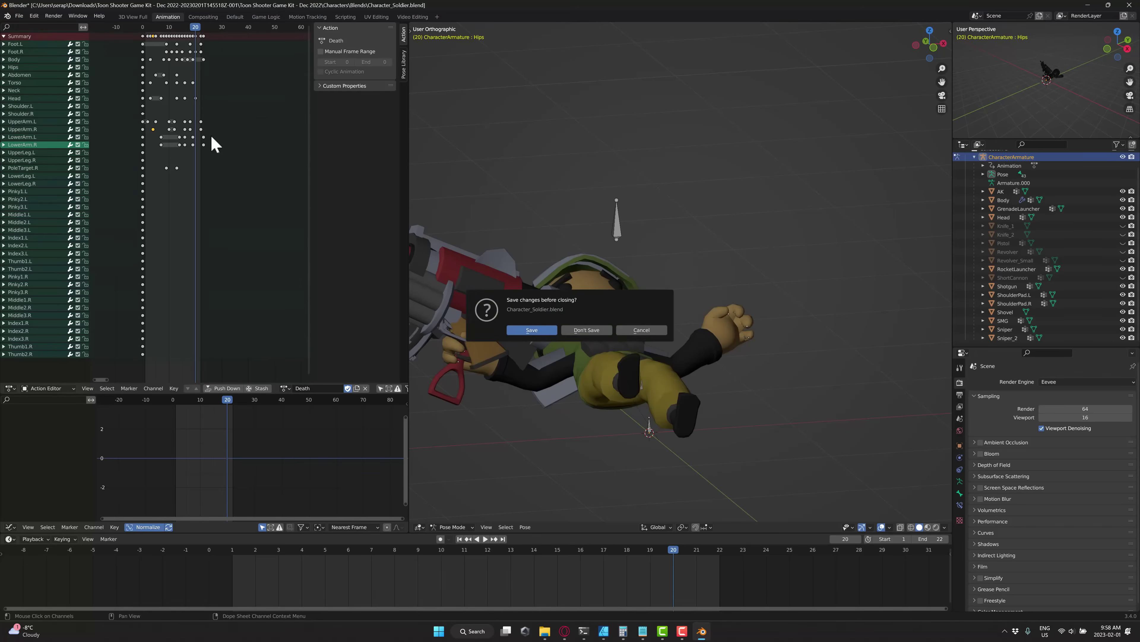
click(600, 332)
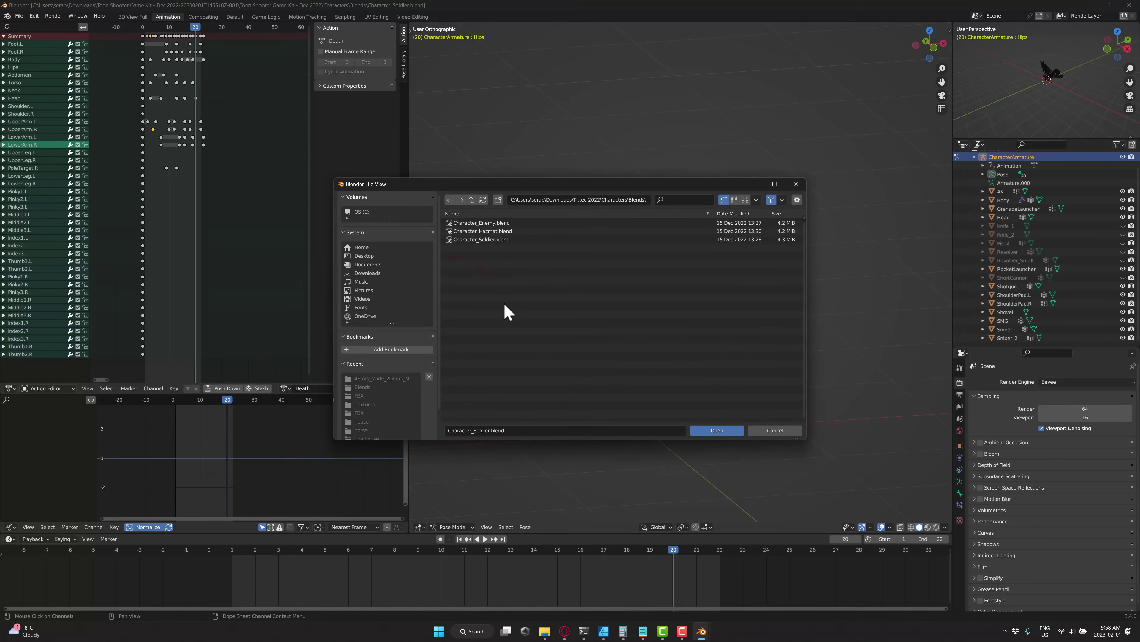
click(500, 224)
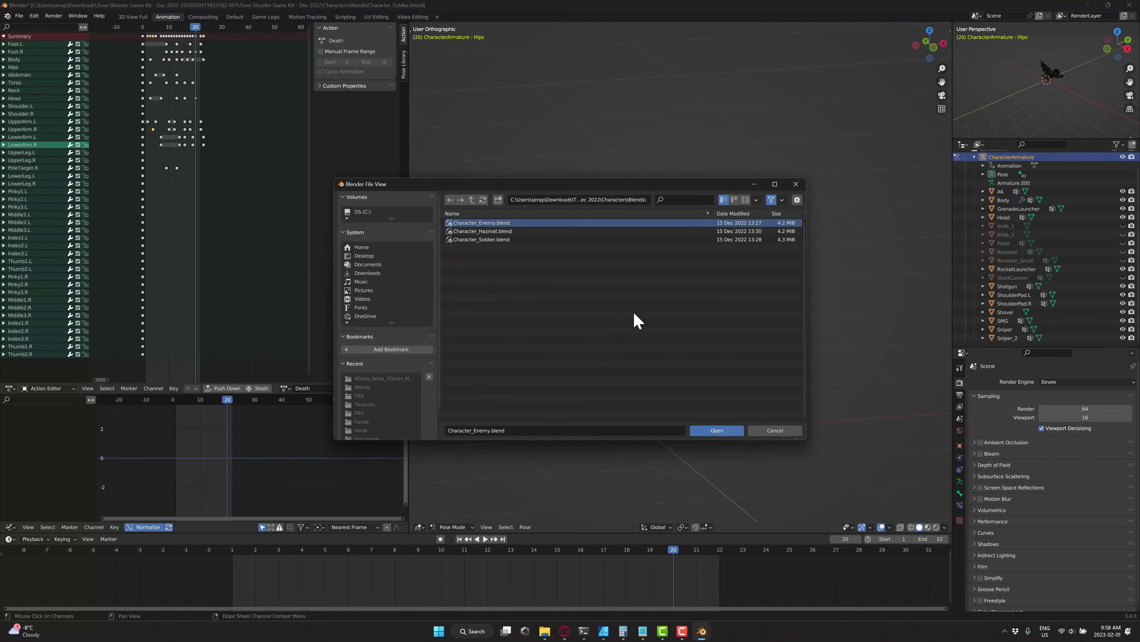
click(797, 201)
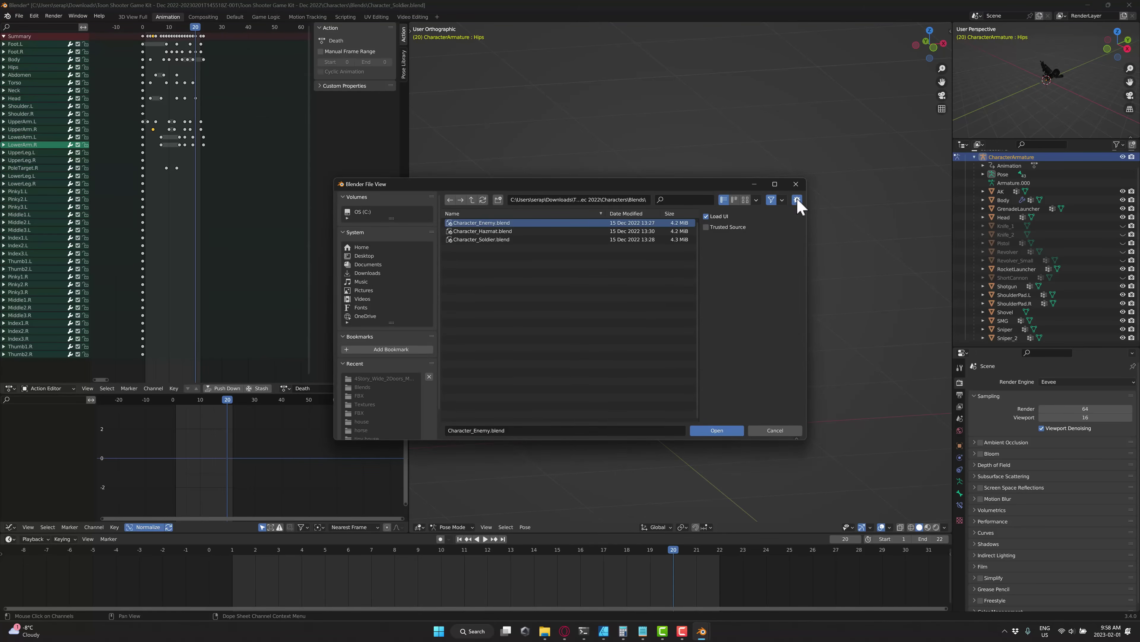
click(721, 430)
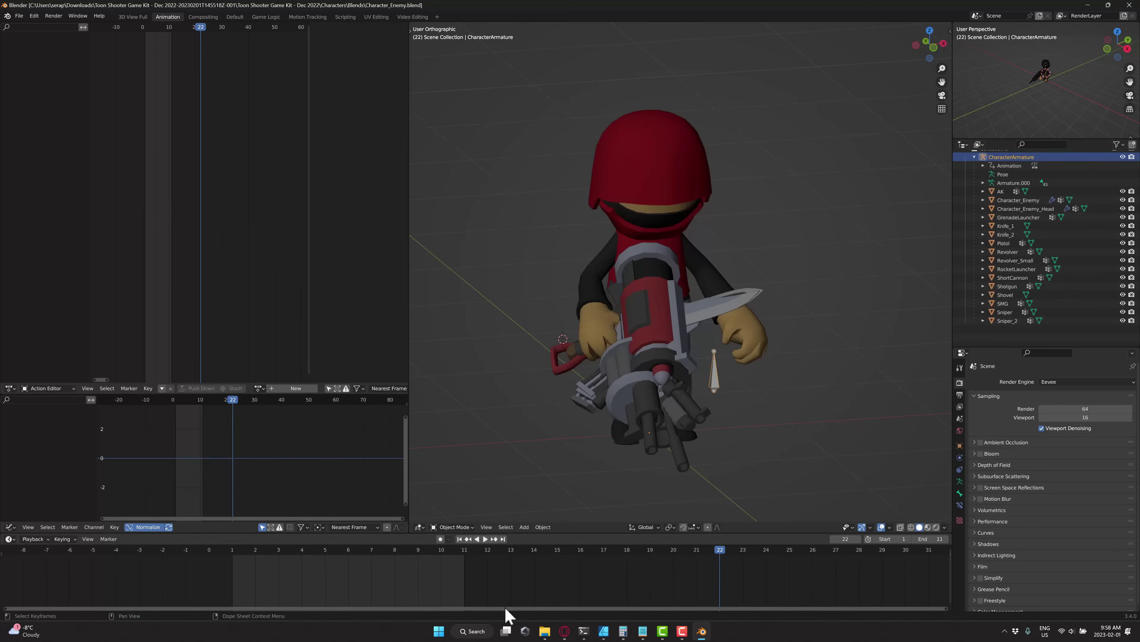
mouse_move(544, 631)
click(577, 610)
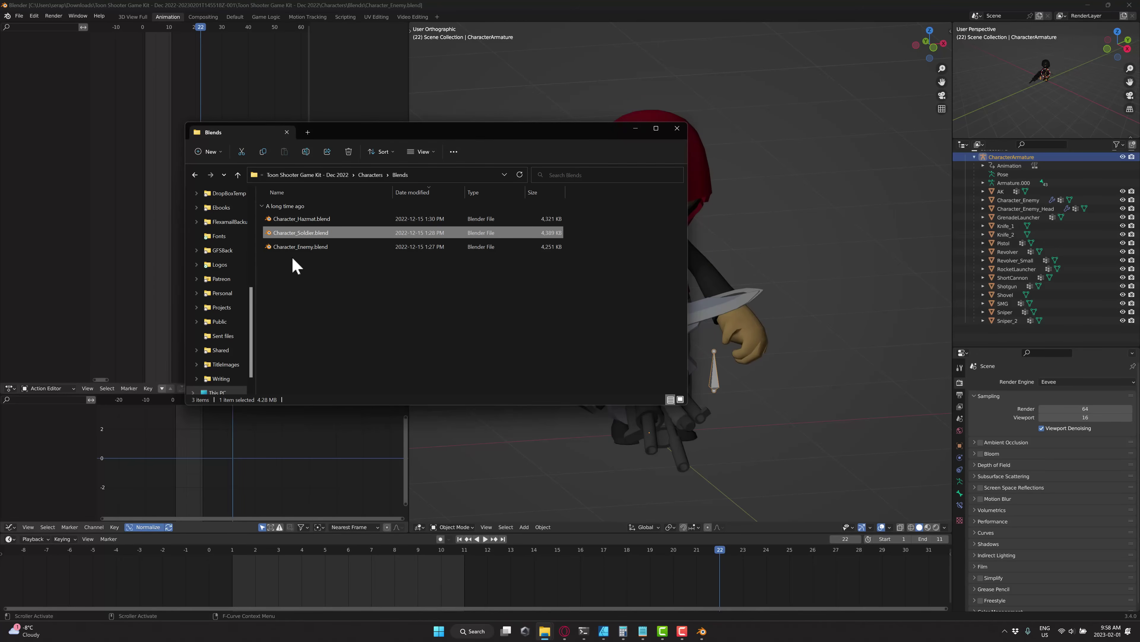
click(494, 20)
scroll(1123, 168, up, 2)
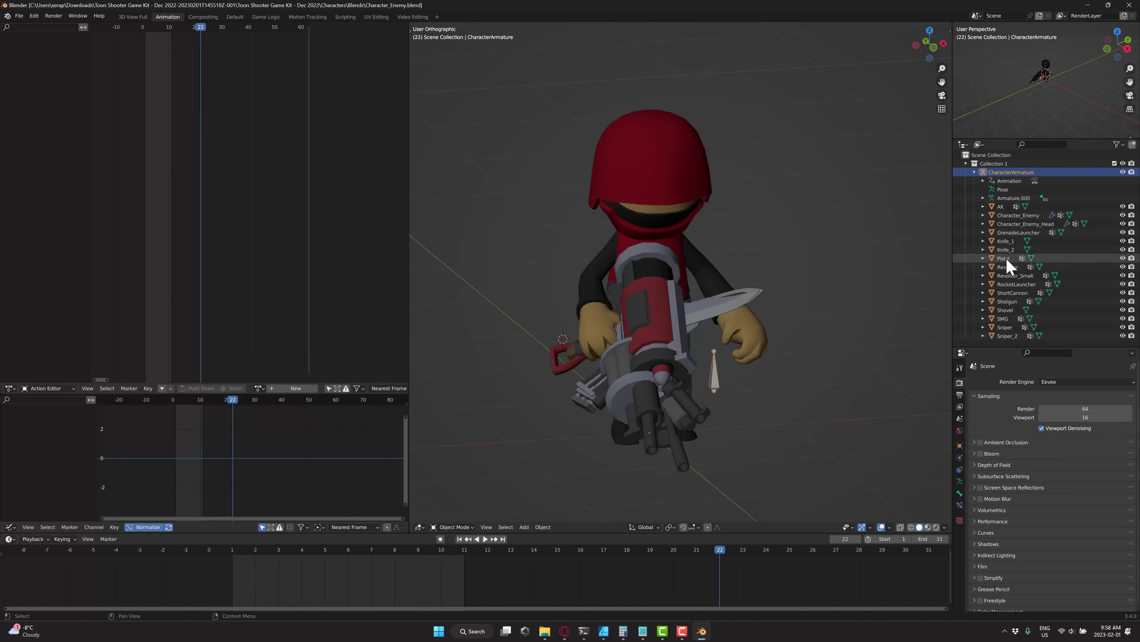
Review the System and Save & Load preferences, close them, and quit Blender
click(34, 16)
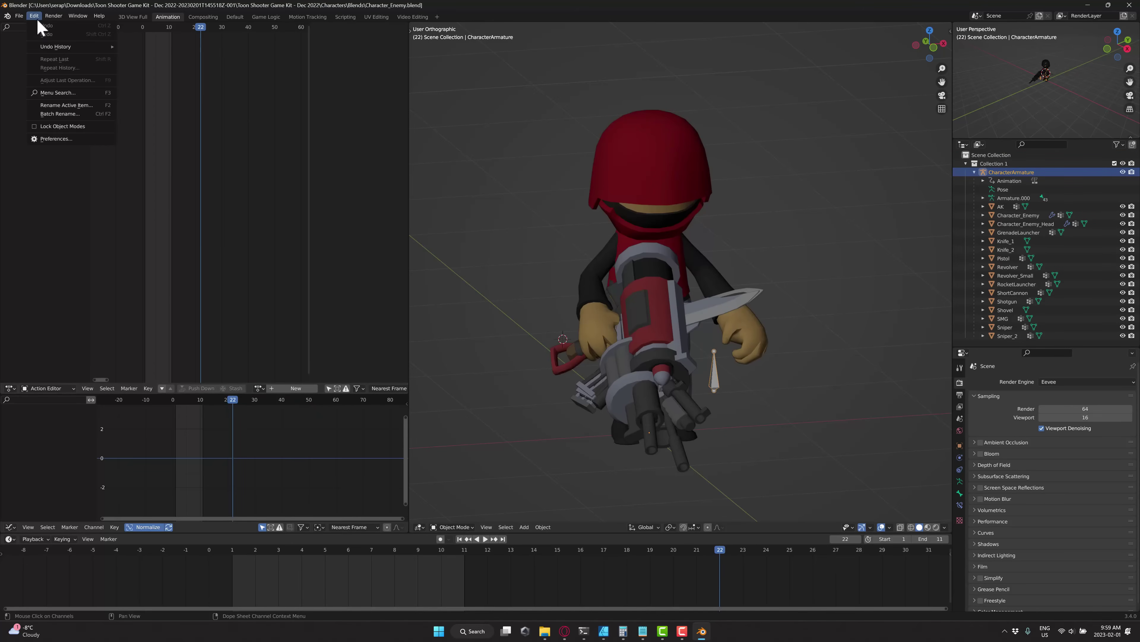
click(56, 138)
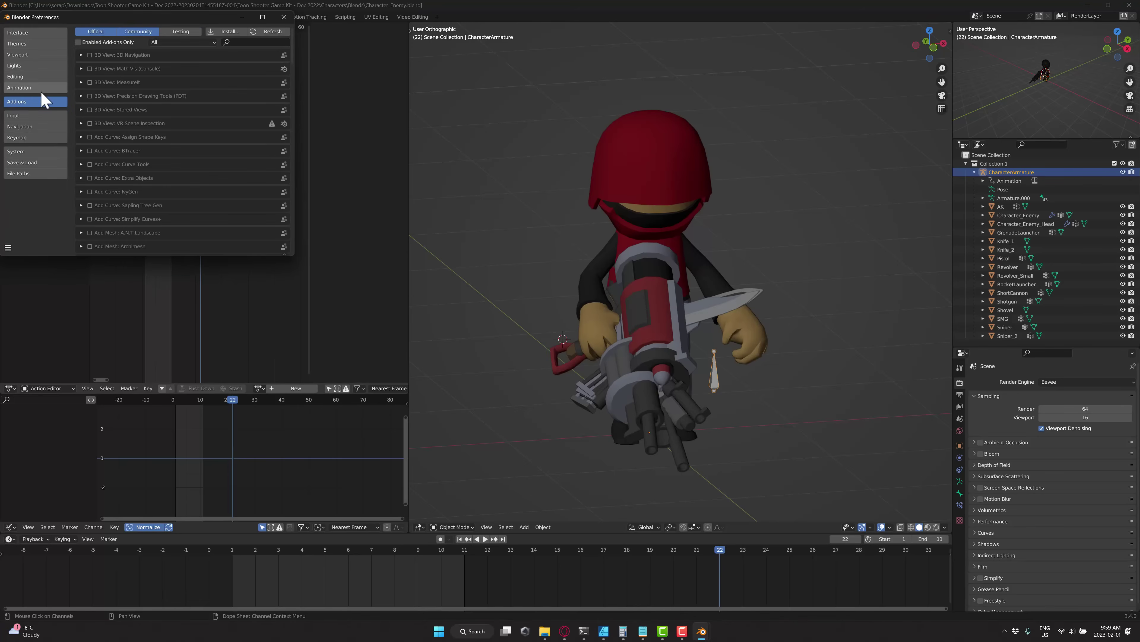
click(17, 151)
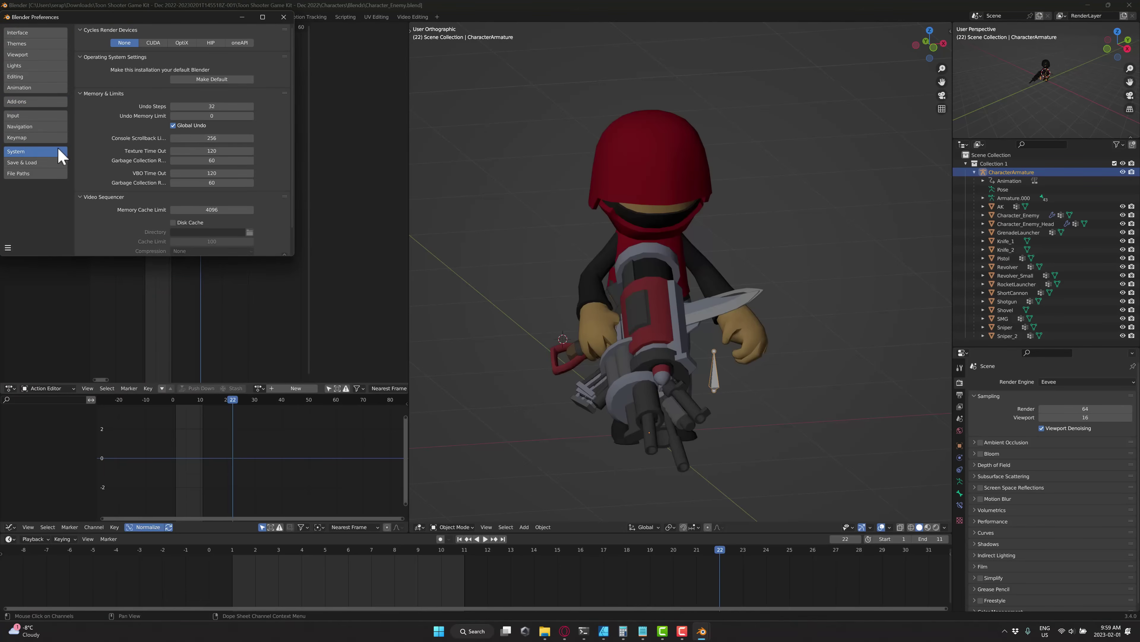
click(21, 164)
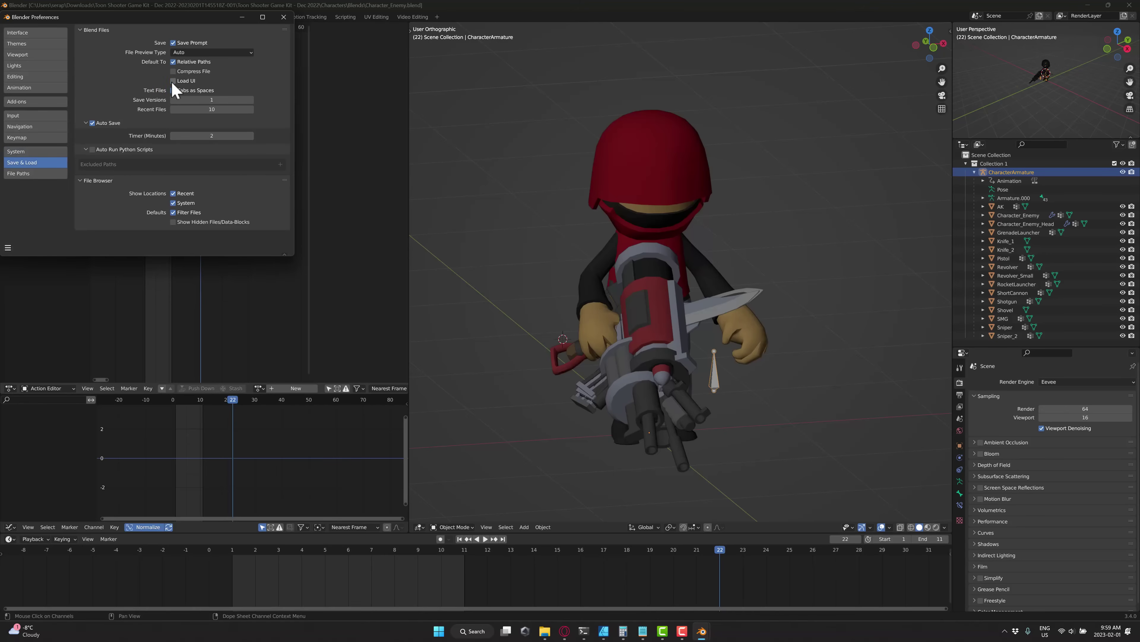
click(283, 17)
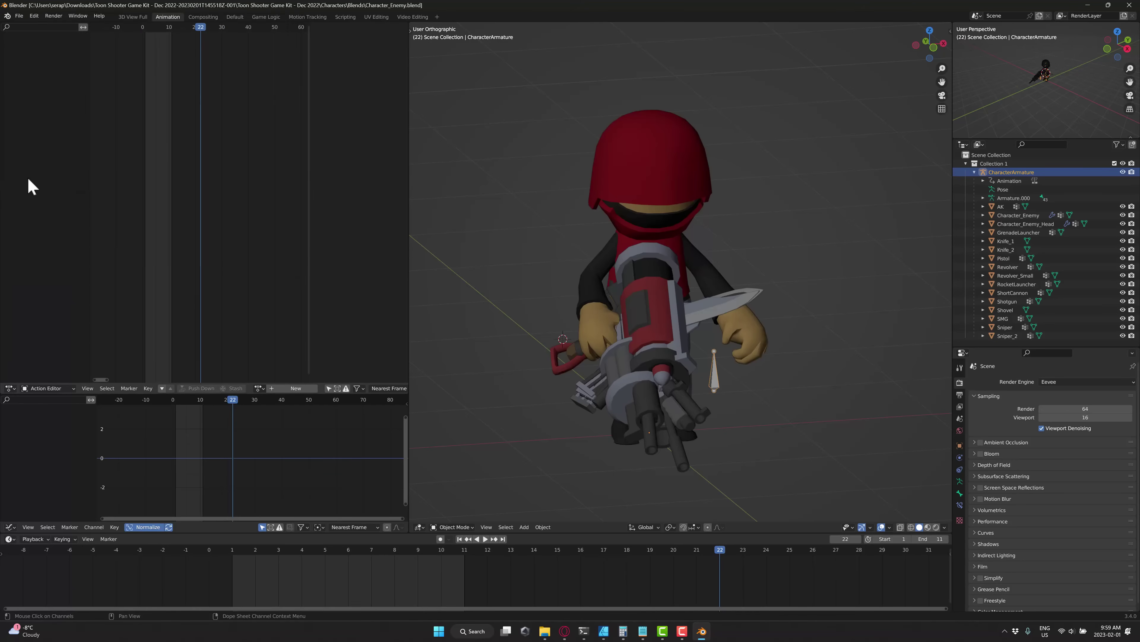
click(19, 16)
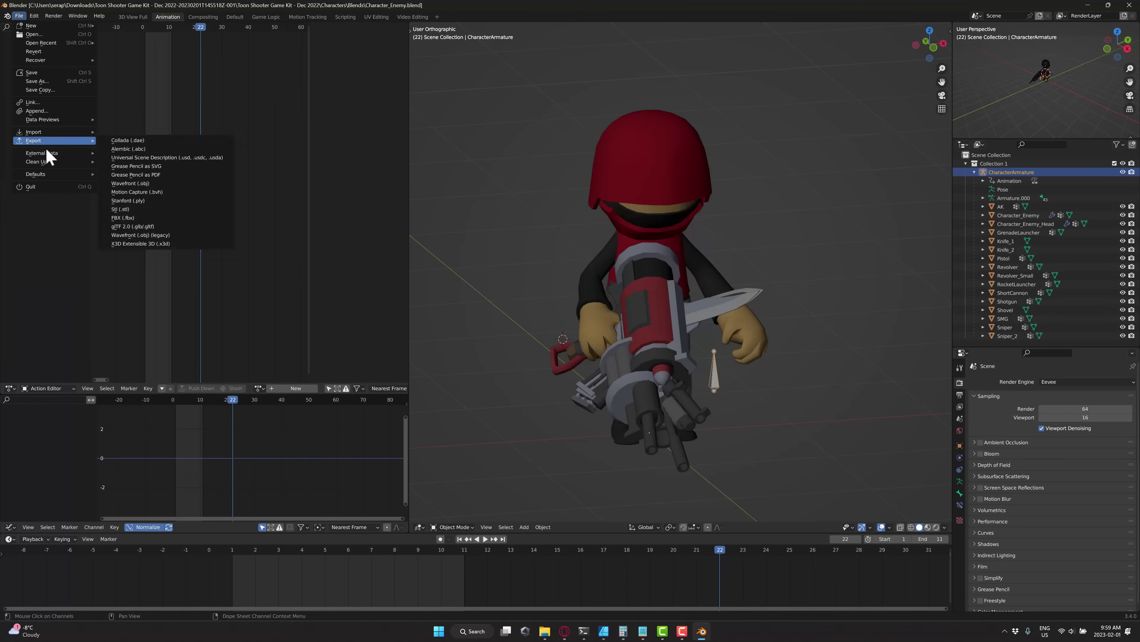
click(47, 186)
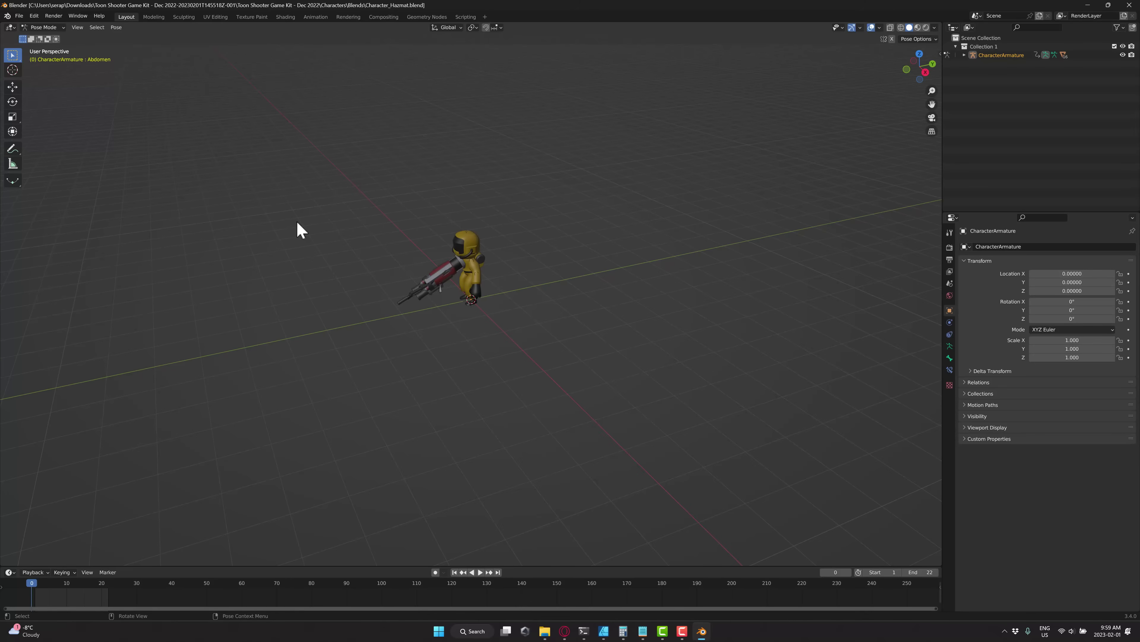
Play the hazmat character's animation and orbit to see its other side
scroll(535, 402, up, 6)
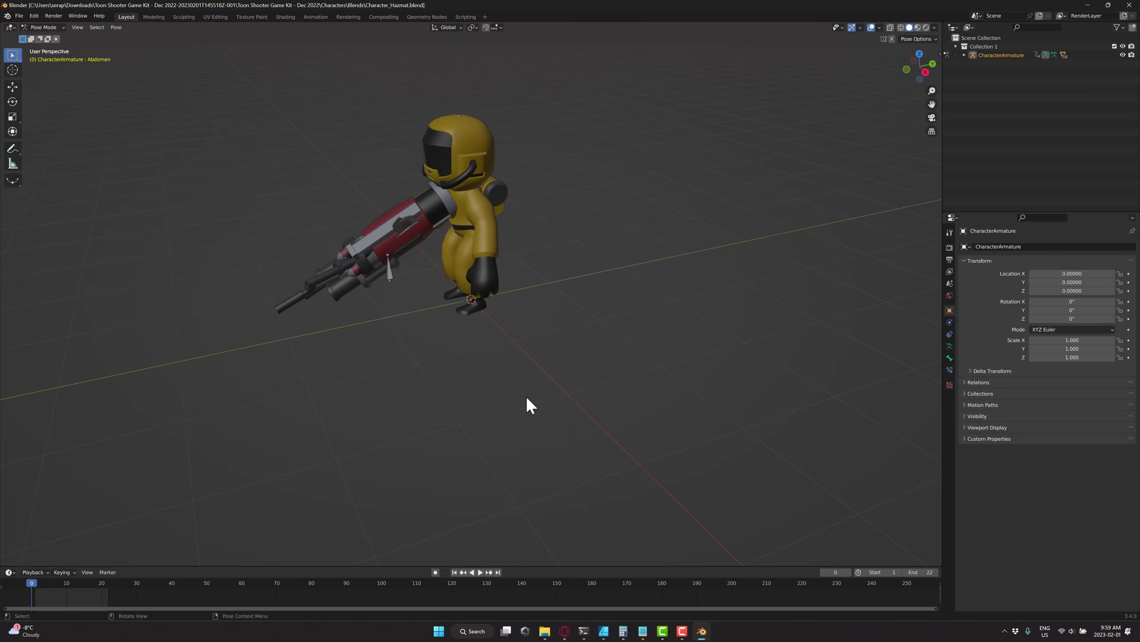
click(480, 572)
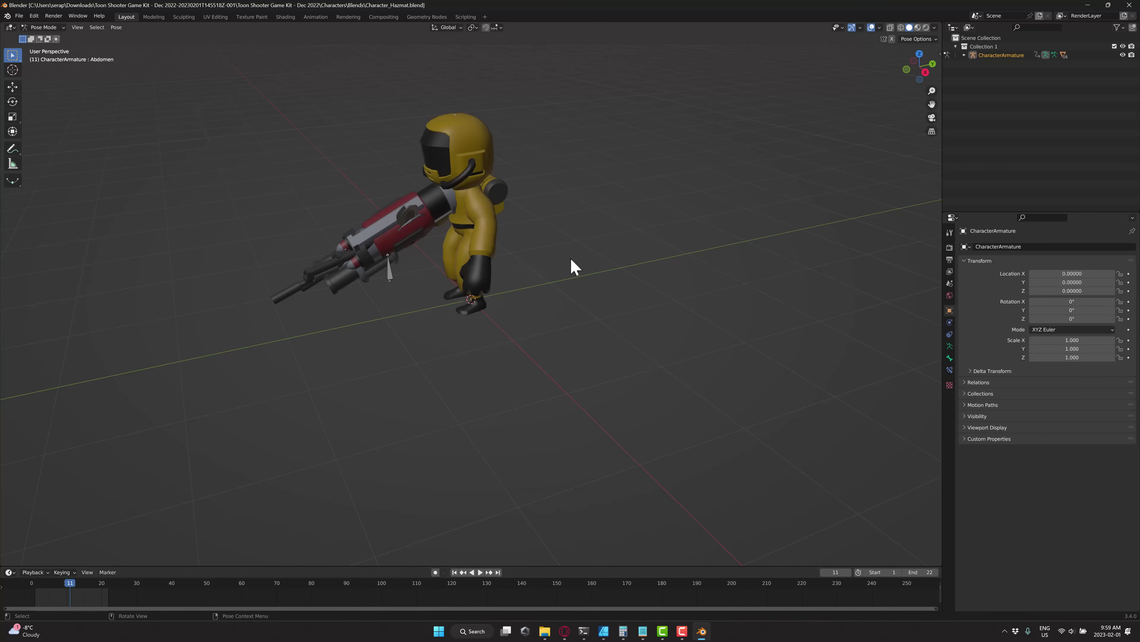
middle_drag(478, 377, 529, 354)
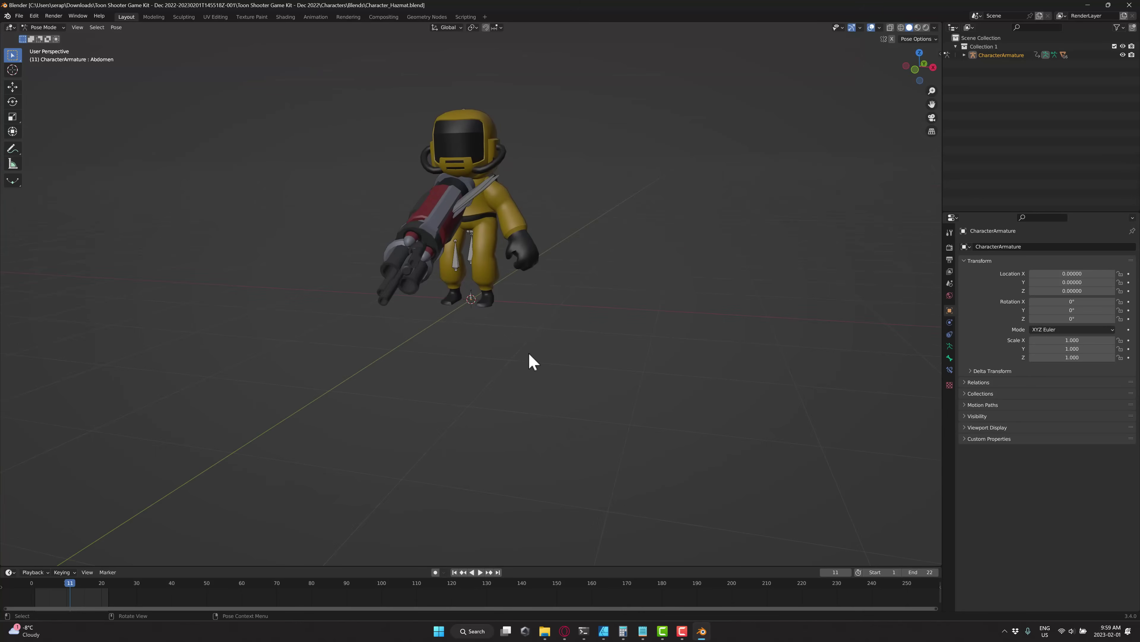
Expand CharacterArmature in the Outliner to list its parts, then return to the Blends folder window
click(964, 55)
scroll(1000, 137, down, 1)
scroll(1000, 137, down, 1)
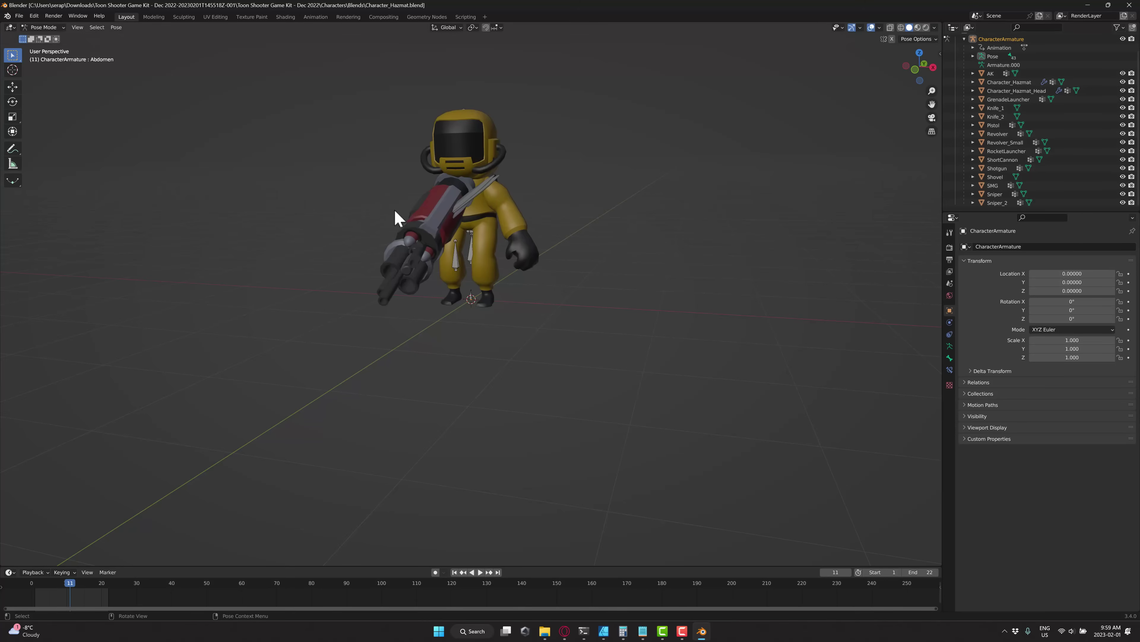
middle_drag(399, 218, 522, 269)
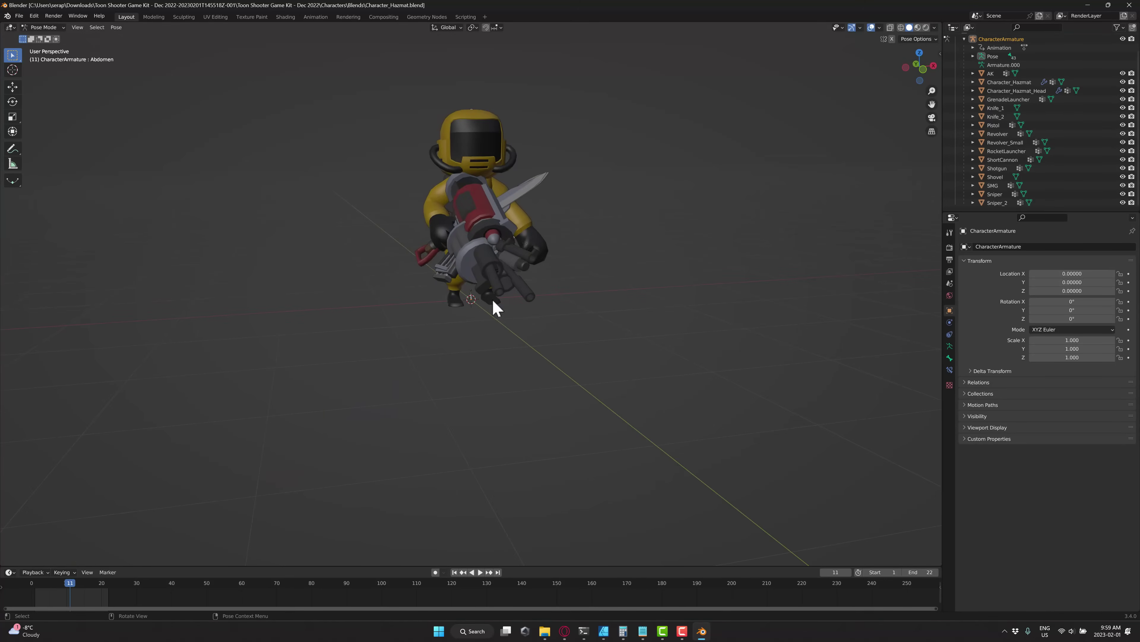
mouse_move(545, 629)
click(550, 572)
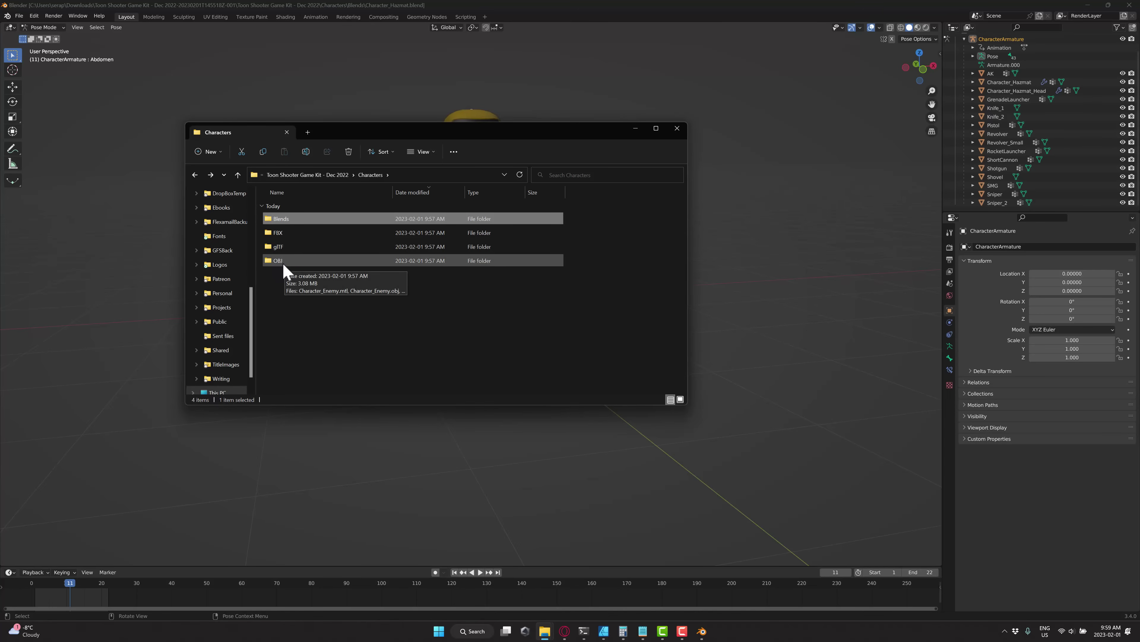
Go to Toon Shooter Game Kit › Environment › Blends and scroll through its .blend files
click(336, 175)
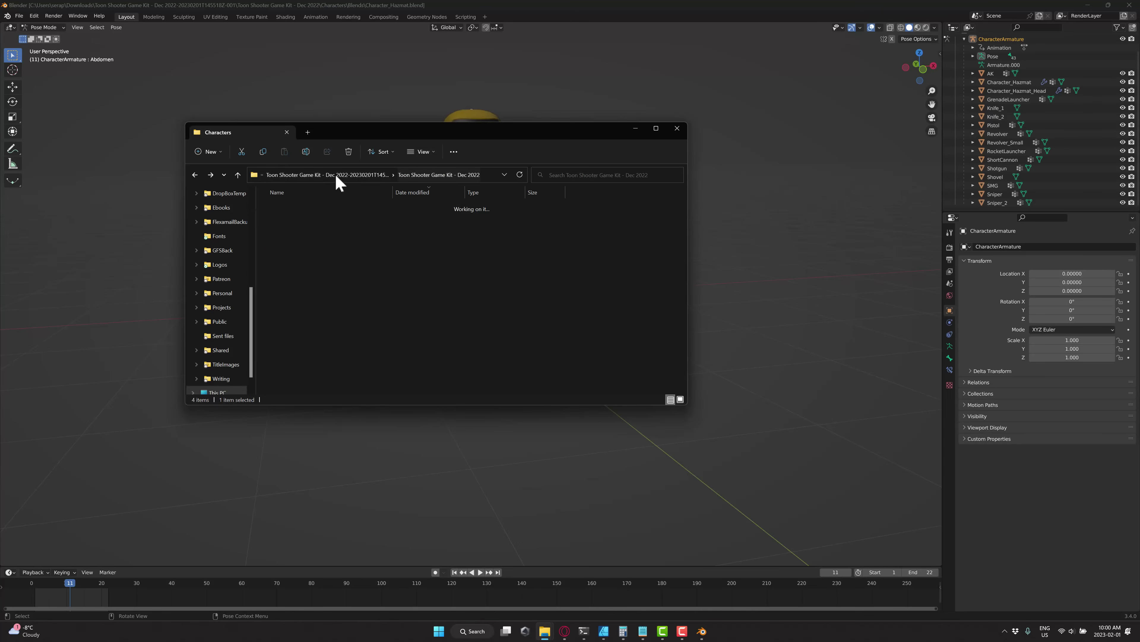
double_click(292, 236)
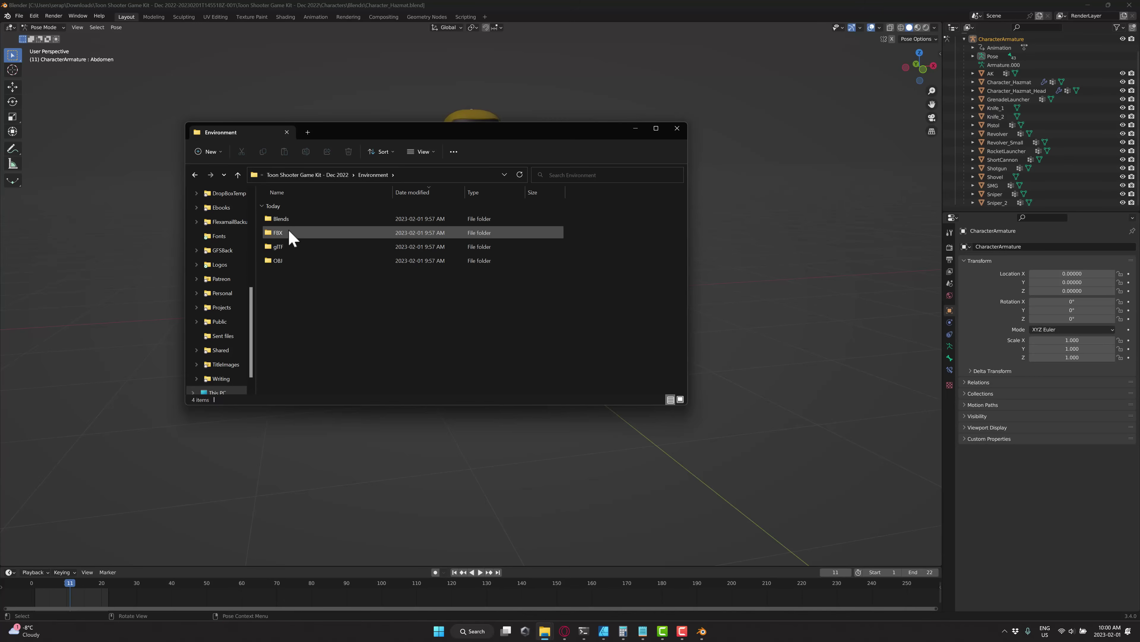
double_click(290, 218)
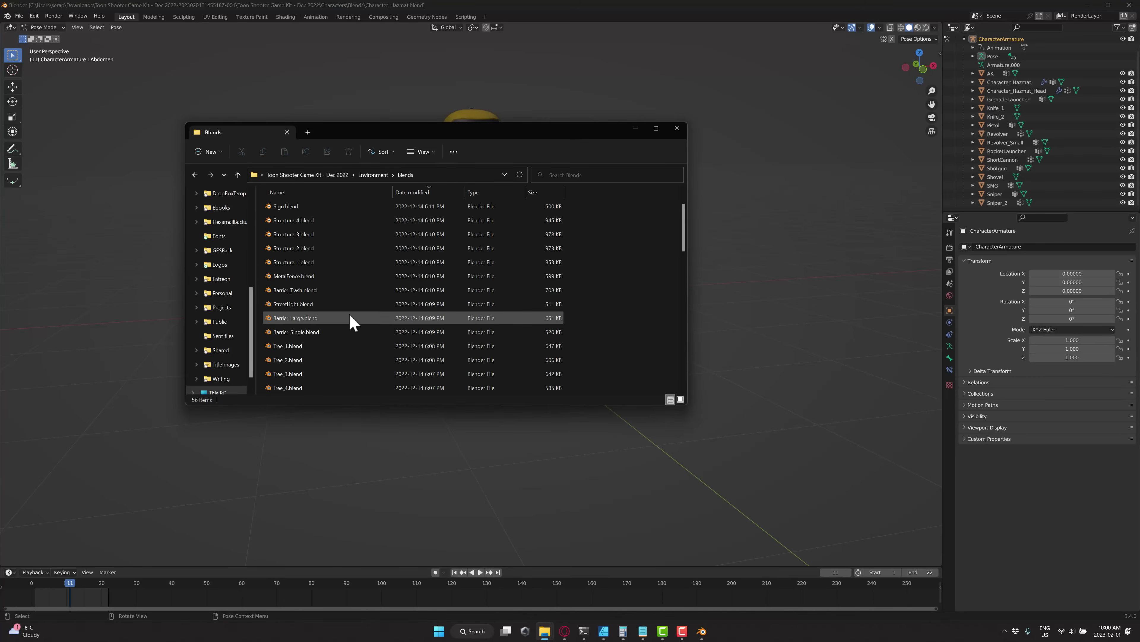
scroll(350, 315, down, 5)
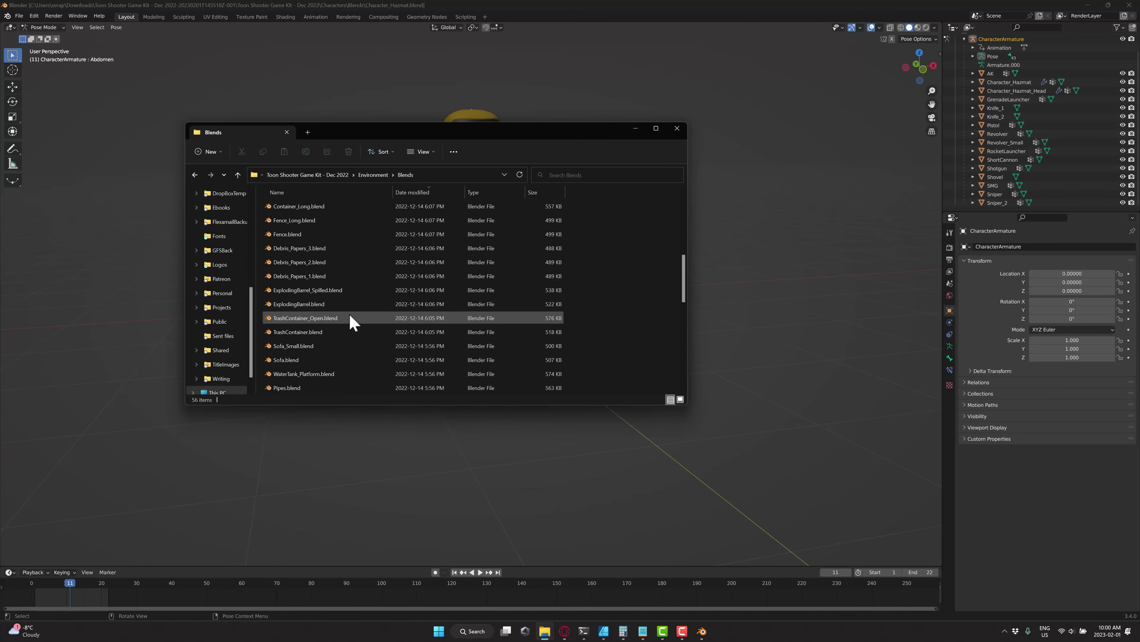
scroll(350, 318, down, 3)
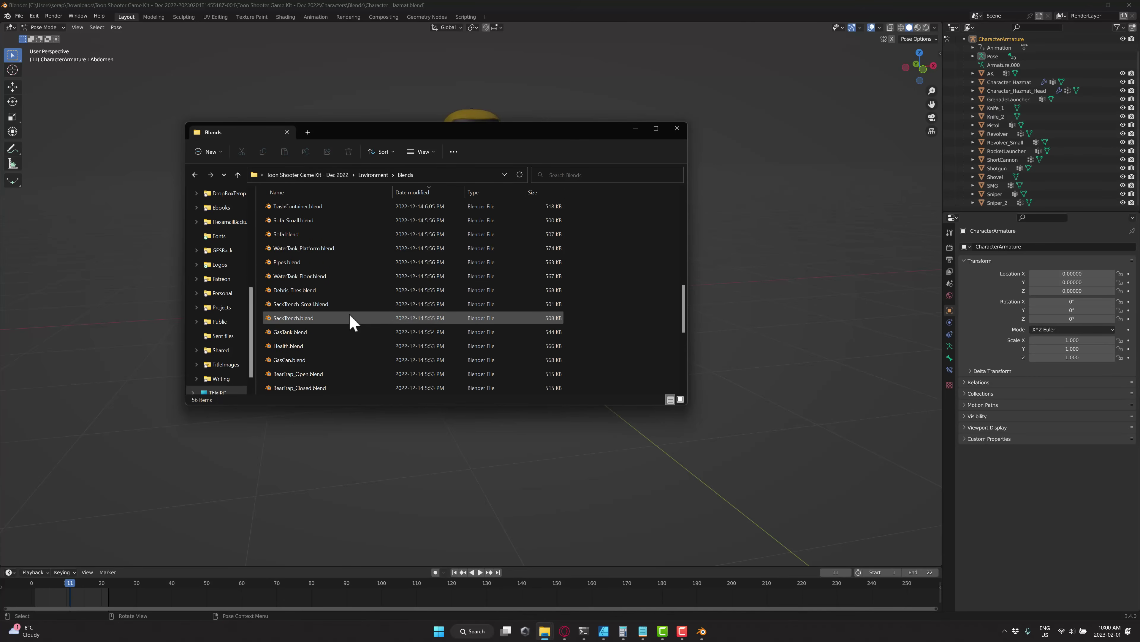
scroll(350, 317, down, 3)
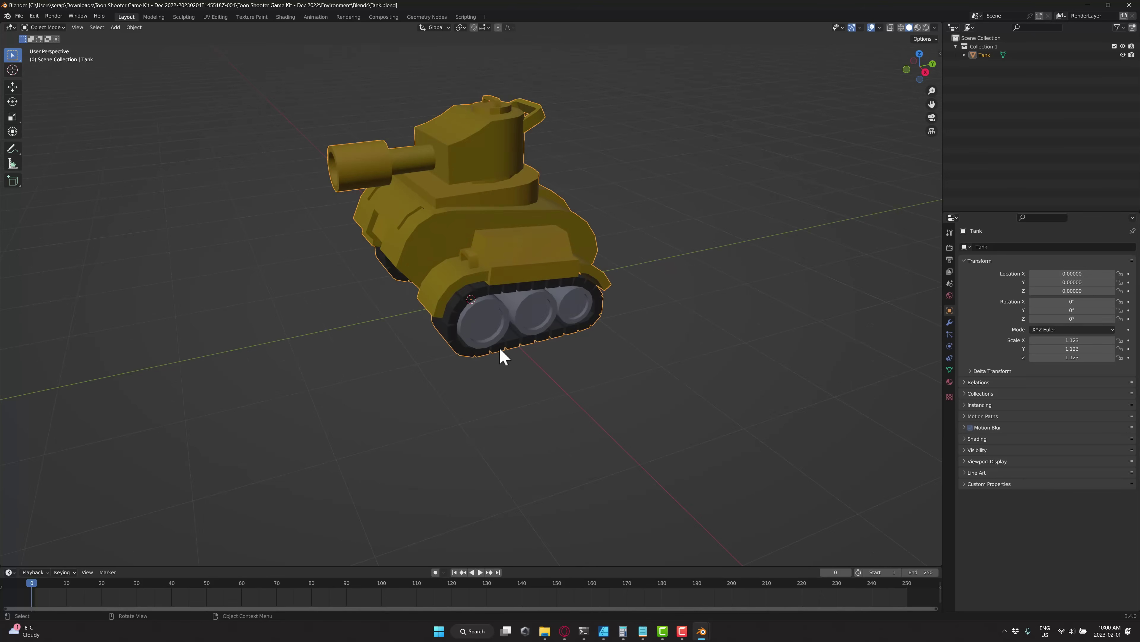
Orbit around the yellow Tank model to view it from different sides
middle_drag(504, 352, 458, 348)
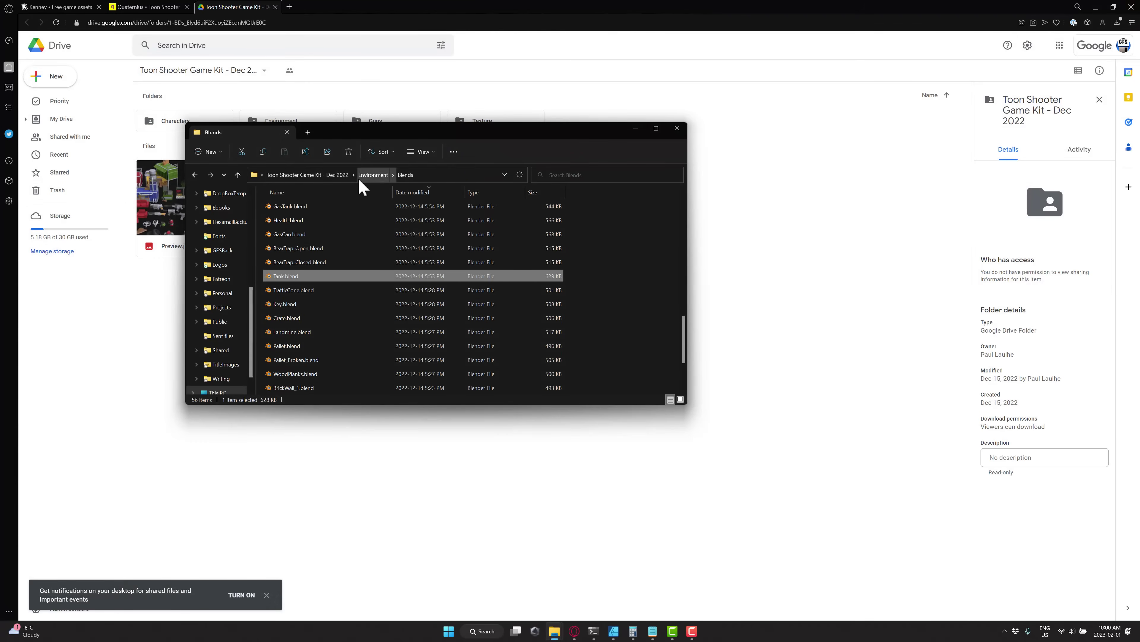
Return to the Quaternius site in Opera and close the Toon Shooter pack overlay
click(334, 176)
click(467, 8)
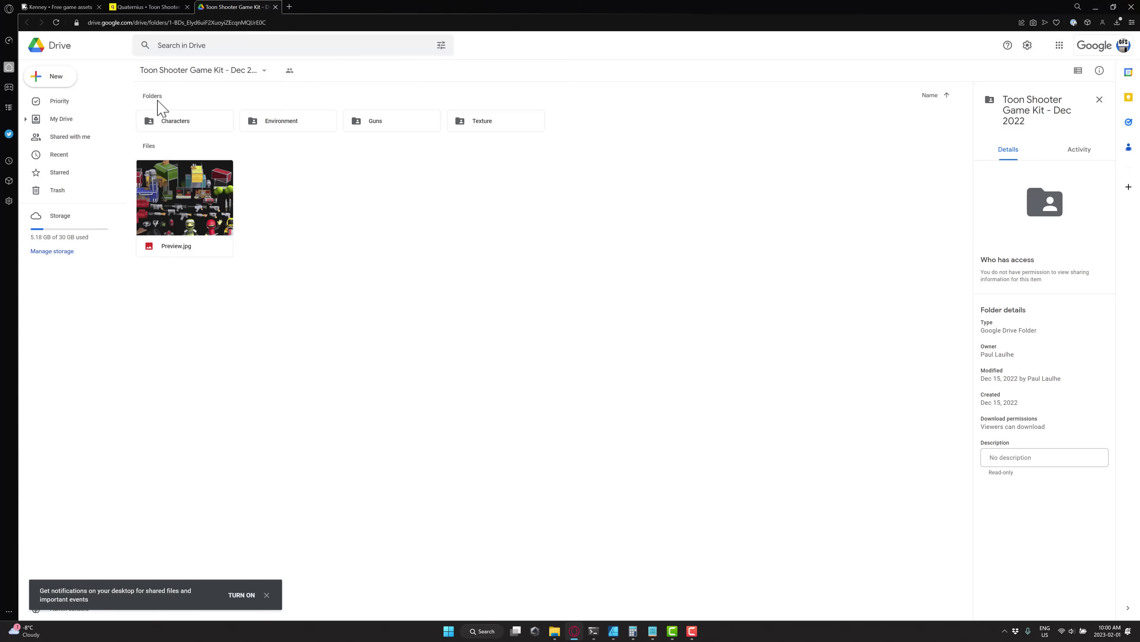
click(148, 7)
key(Escape)
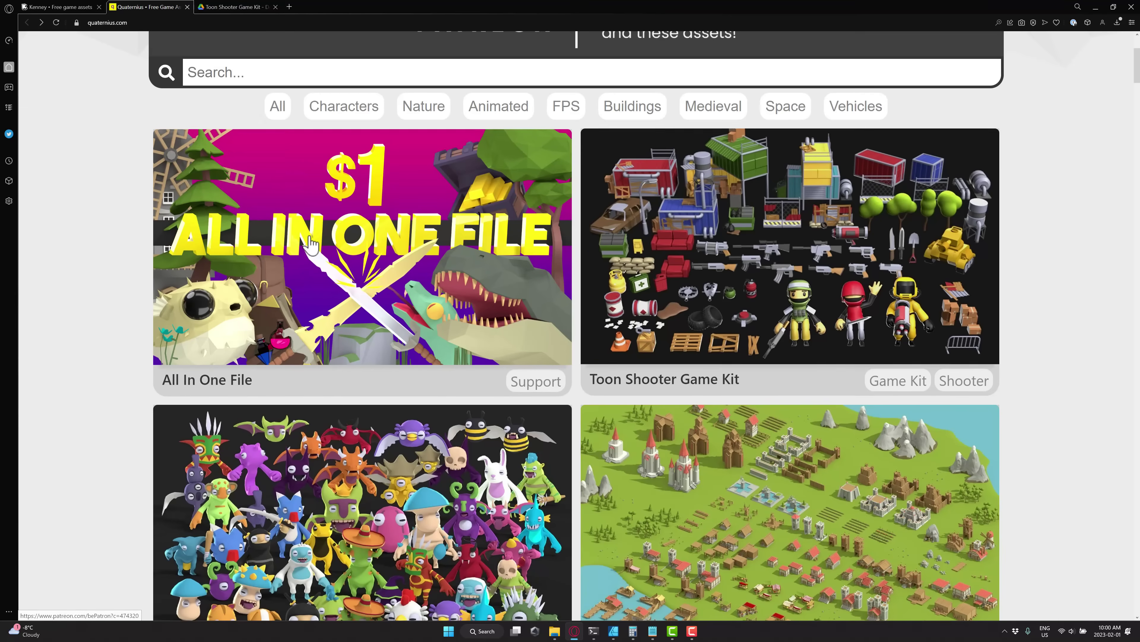
Scroll down the Quaternius asset grid to the Medieval Village Pack
scroll(431, 322, down, 5)
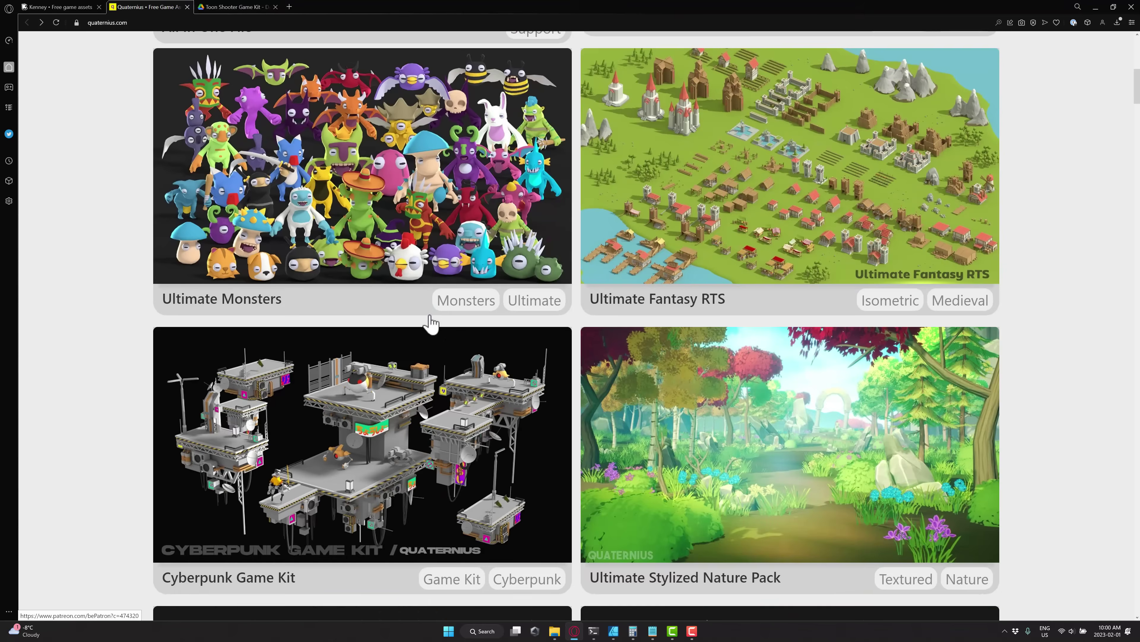
scroll(431, 323, down, 3)
scroll(405, 281, down, 2)
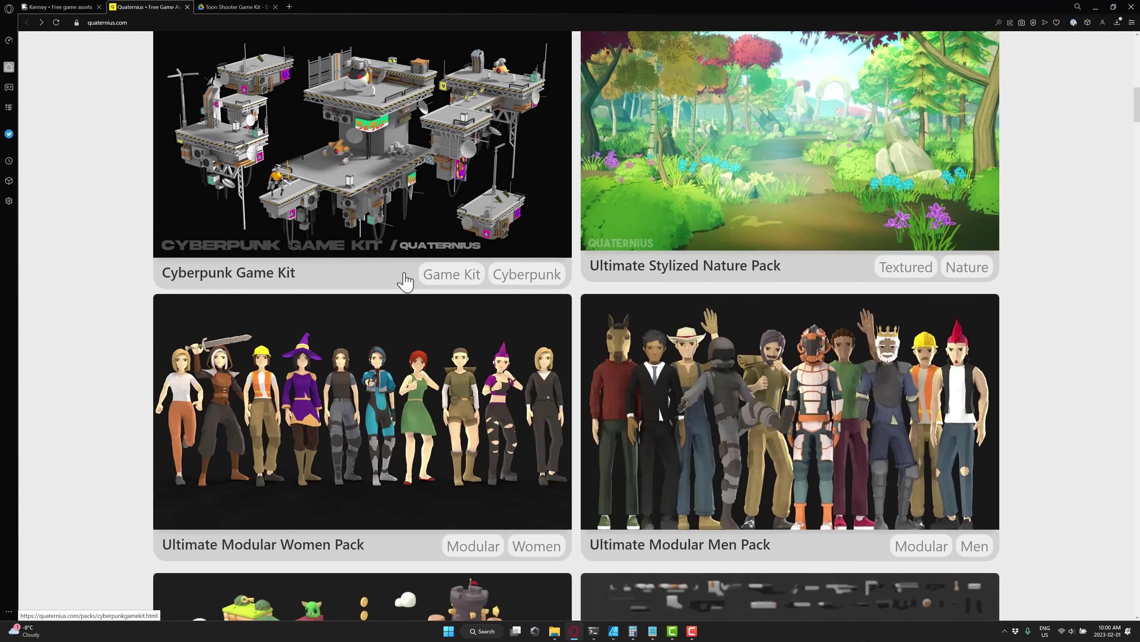
scroll(404, 274, up, 2)
scroll(271, 264, up, 1)
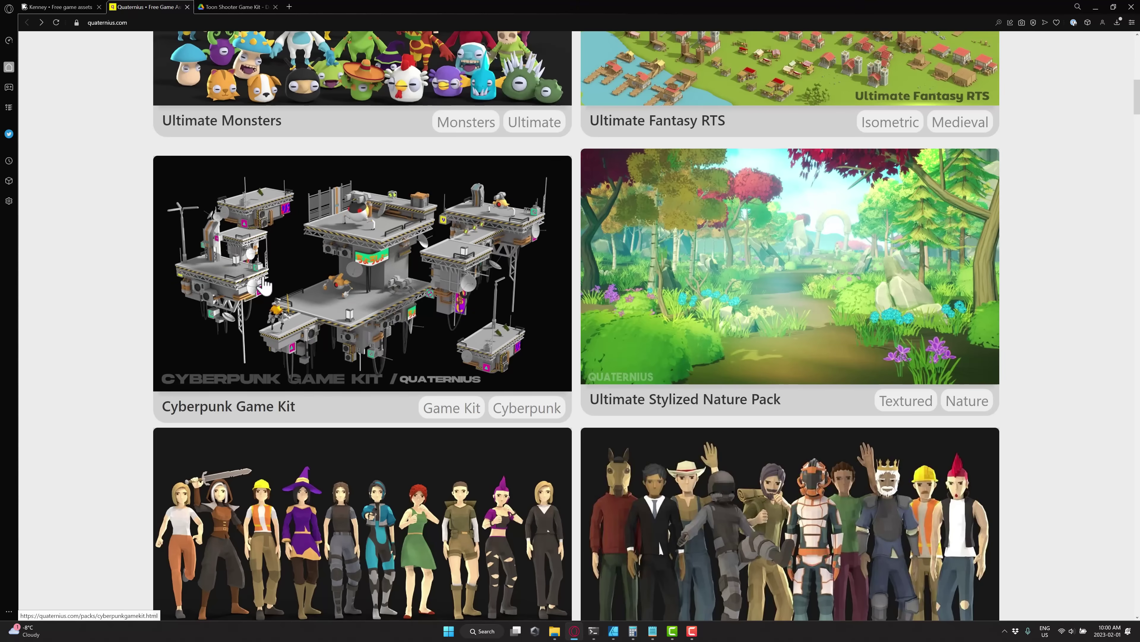
scroll(508, 294, down, 15)
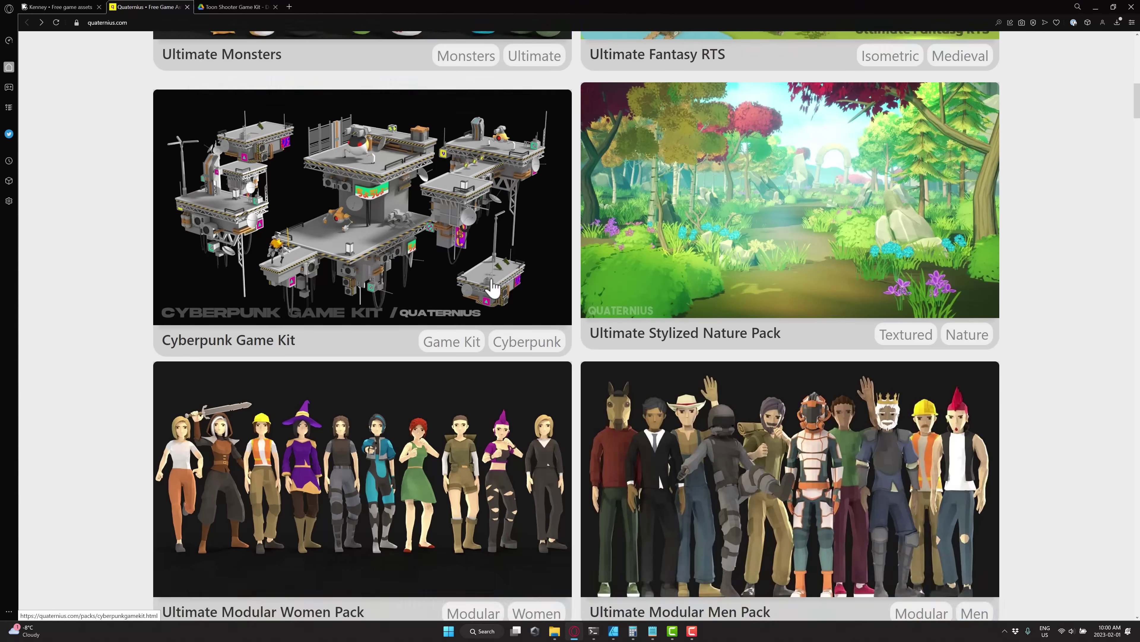
scroll(494, 286, down, 6)
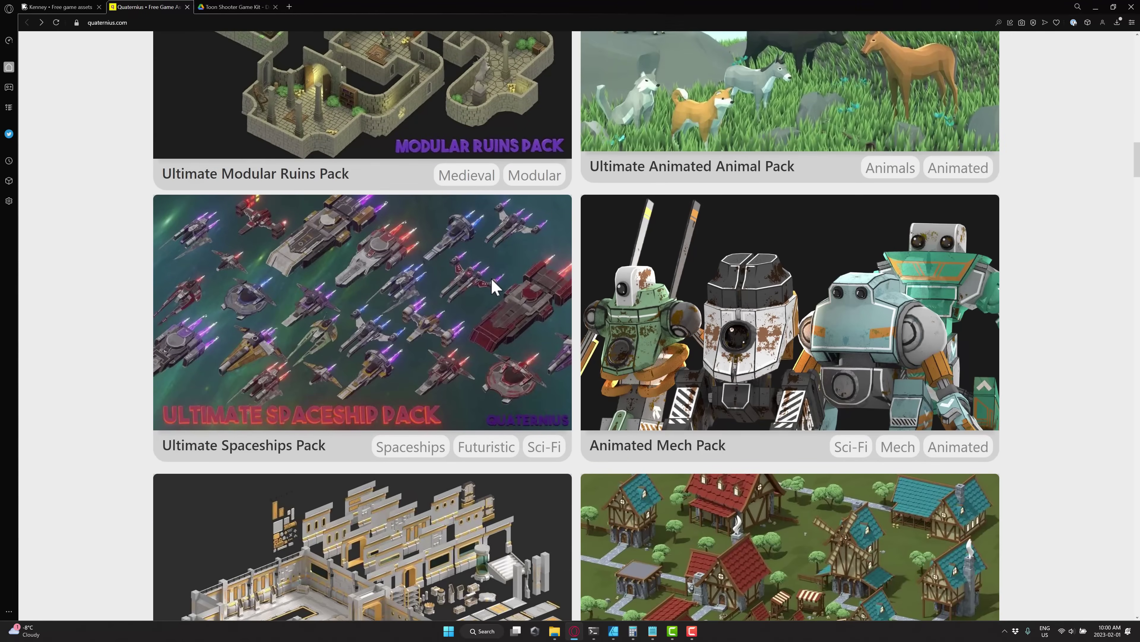
scroll(452, 196, down, 7)
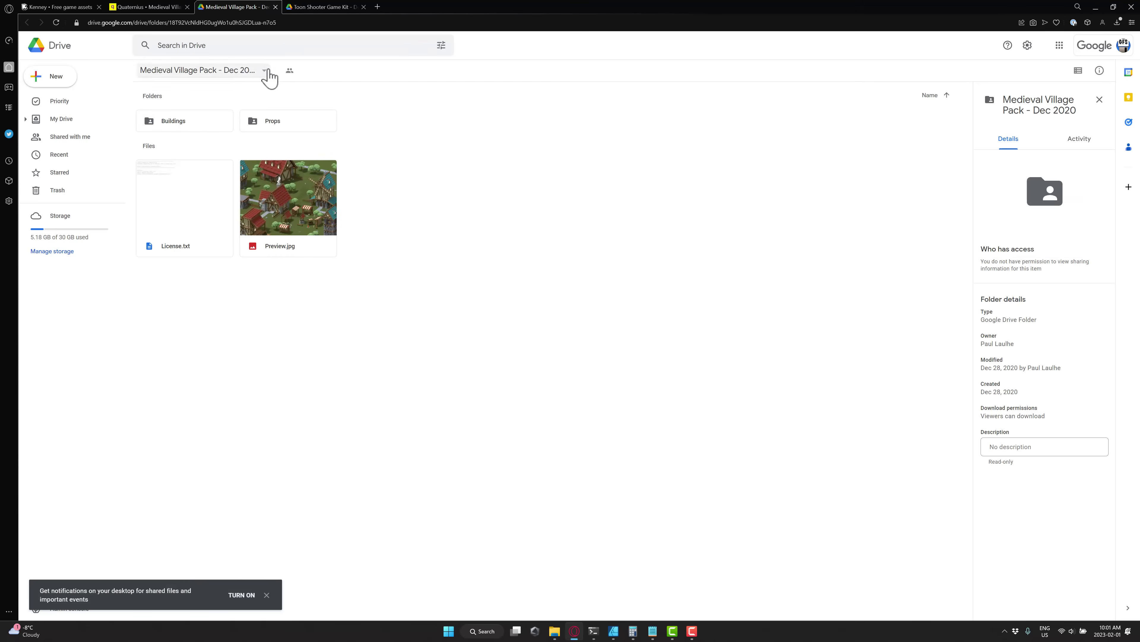
Download the Medieval Village Pack - Dec 2020 Drive folder as a zip
click(265, 71)
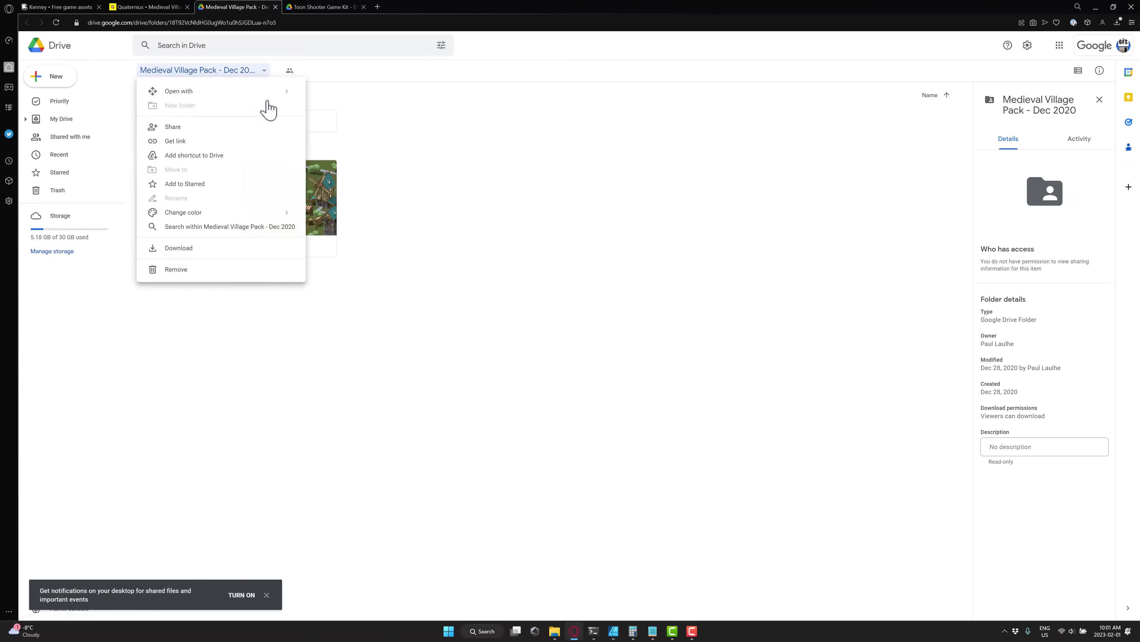
click(200, 248)
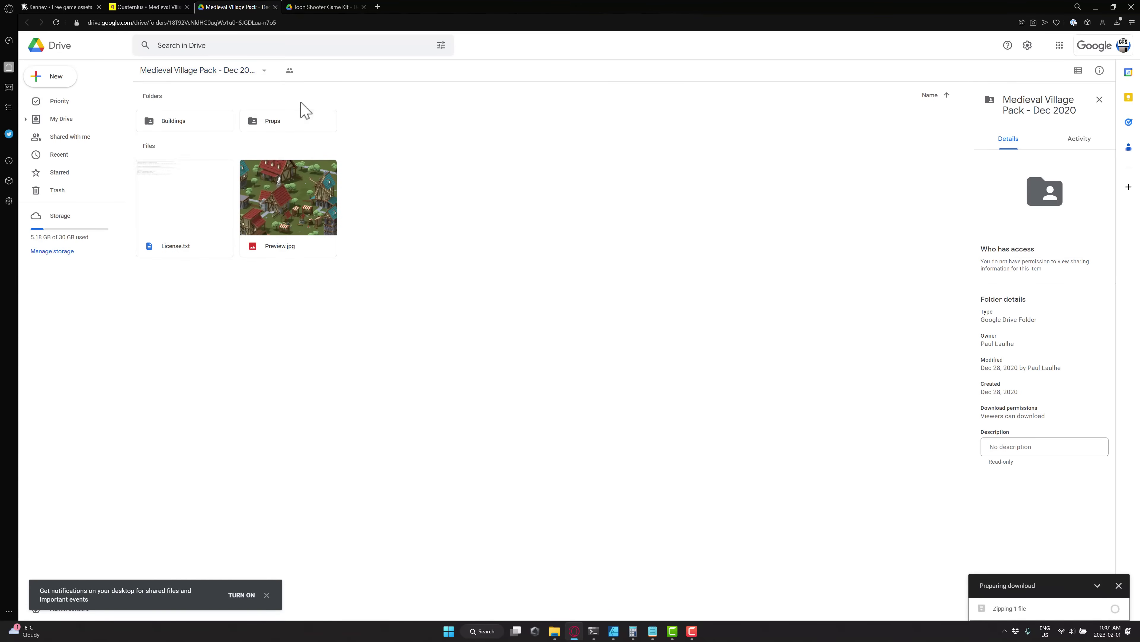
Go back from the Medieval Village Pack page to the Quaternius home asset grid
click(135, 8)
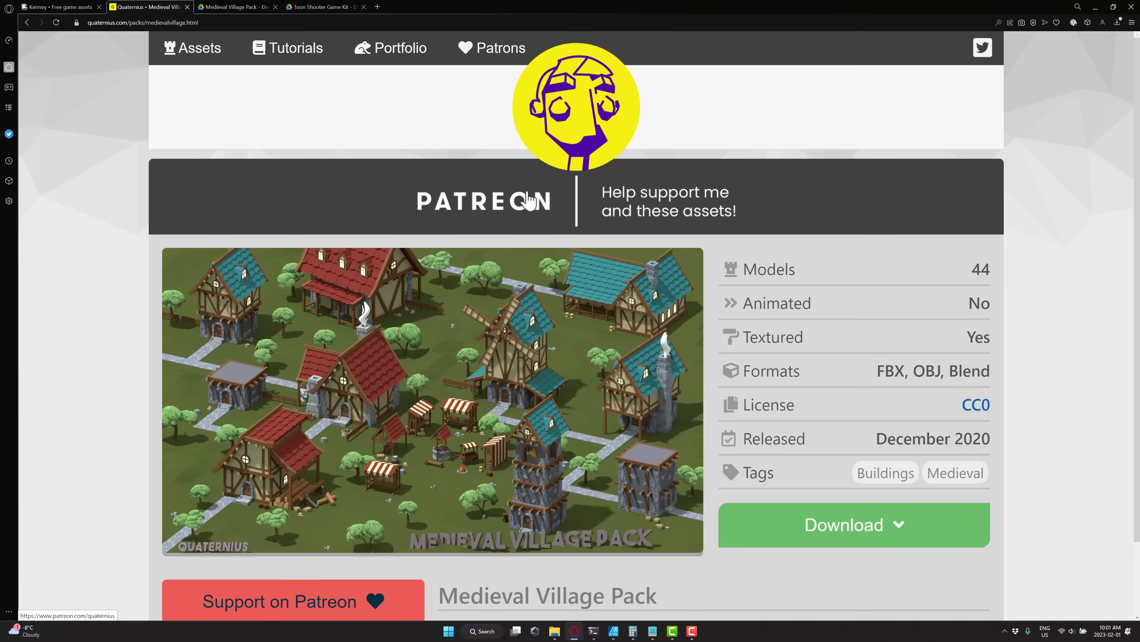
key(alt+Left)
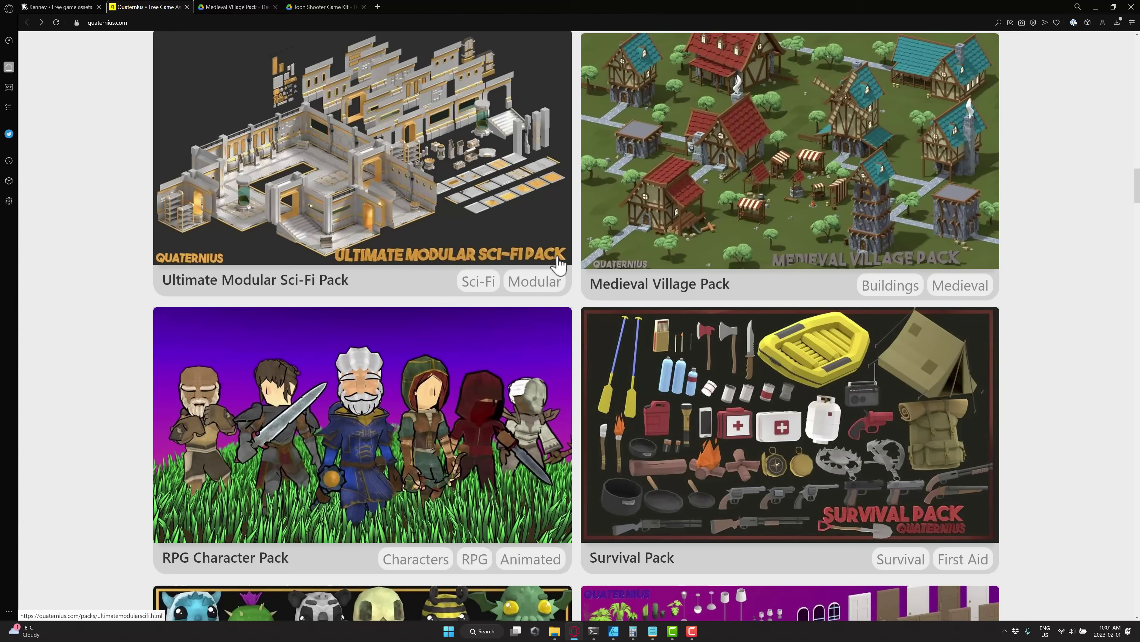
scroll(420, 249, up, 10)
scroll(420, 249, up, 10)
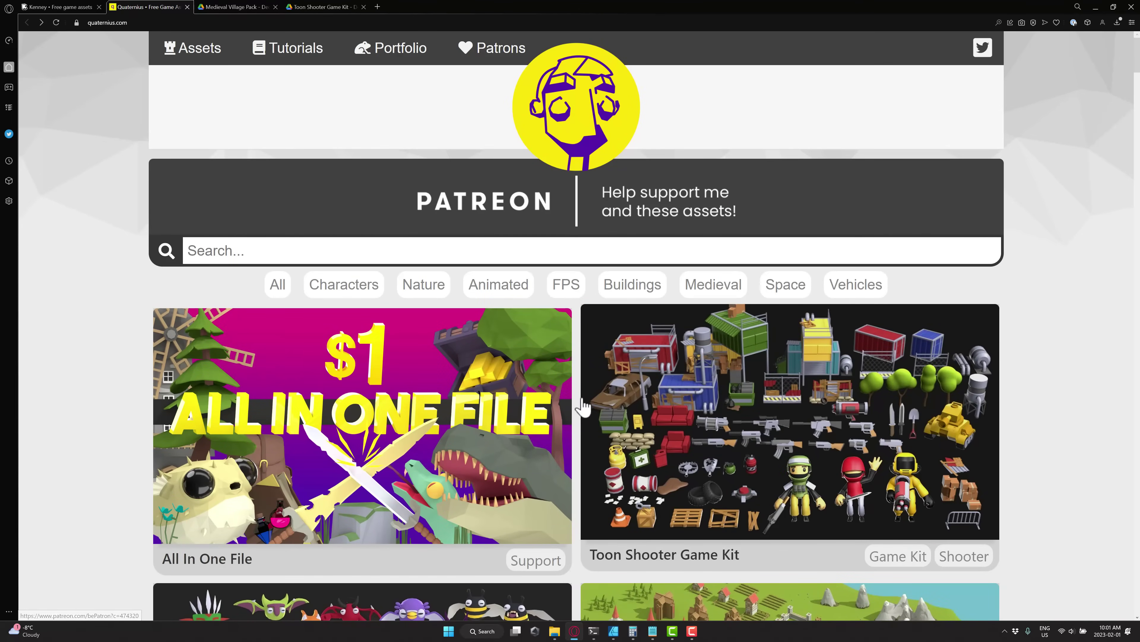
scroll(649, 395, down, 10)
scroll(649, 395, down, 15)
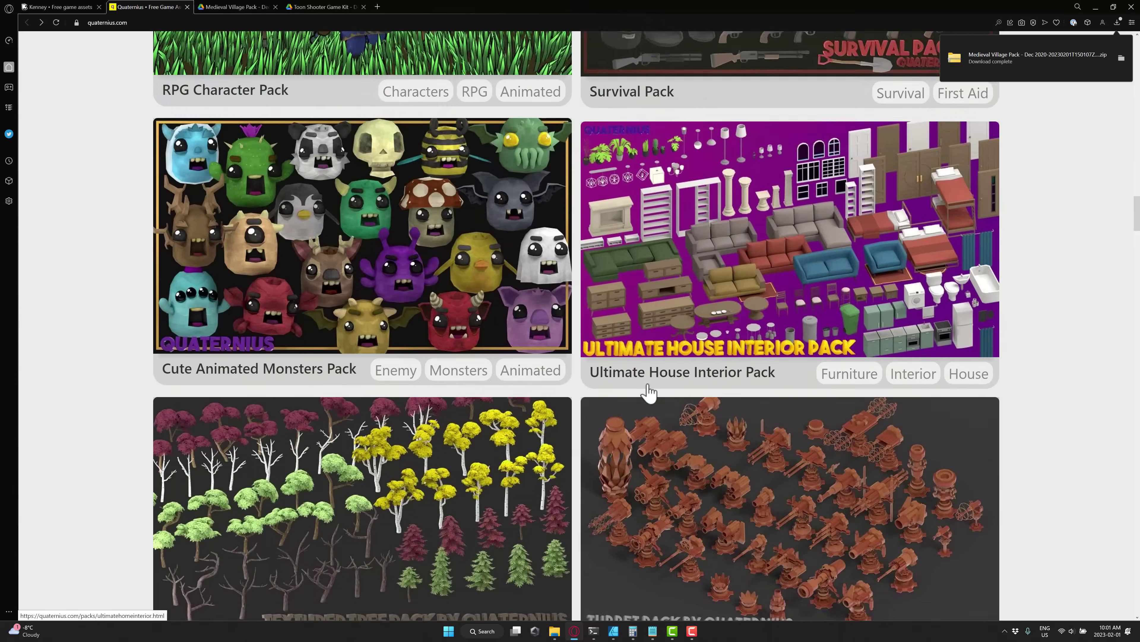
scroll(647, 384, up, 20)
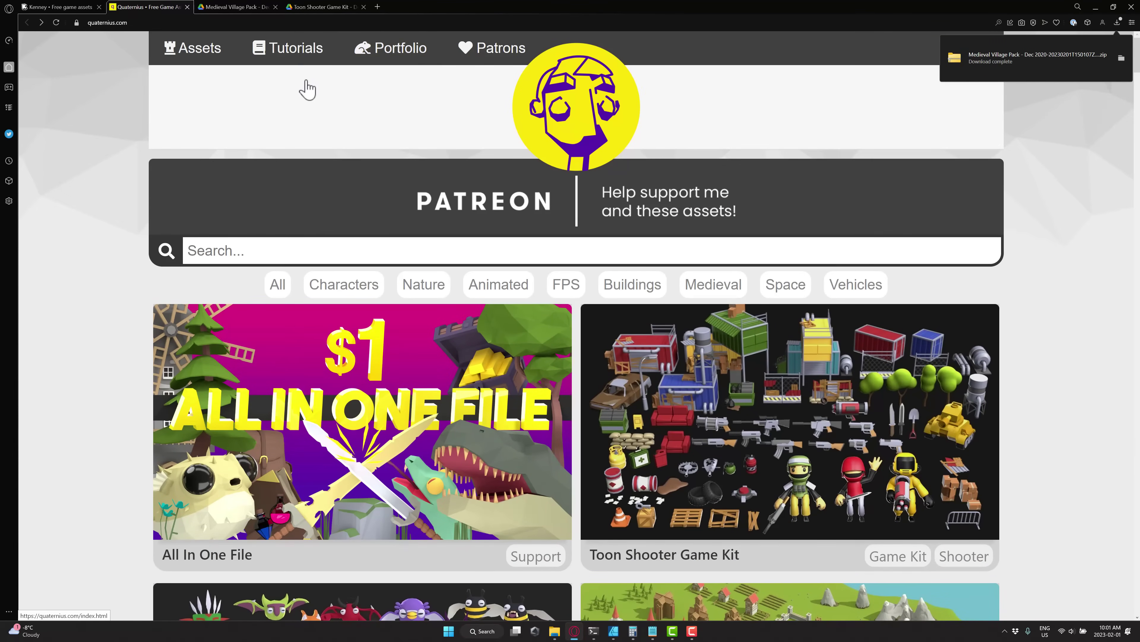
Open the Quaternius Tutorials page and scroll down the tutorial list
click(300, 49)
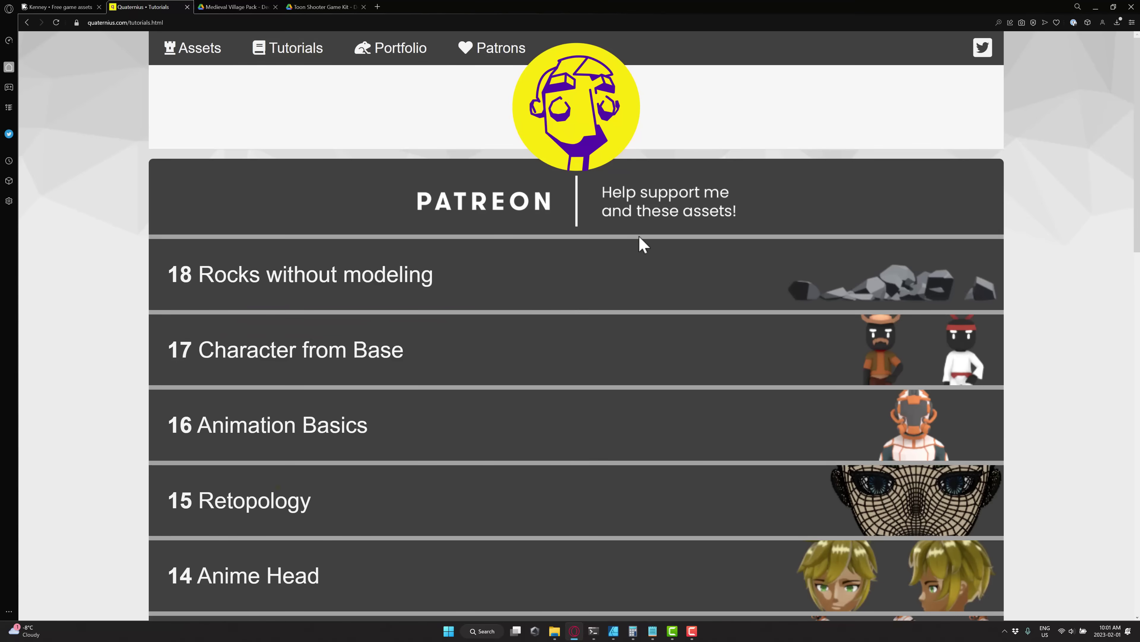
scroll(640, 238, down, 1)
scroll(640, 239, down, 1)
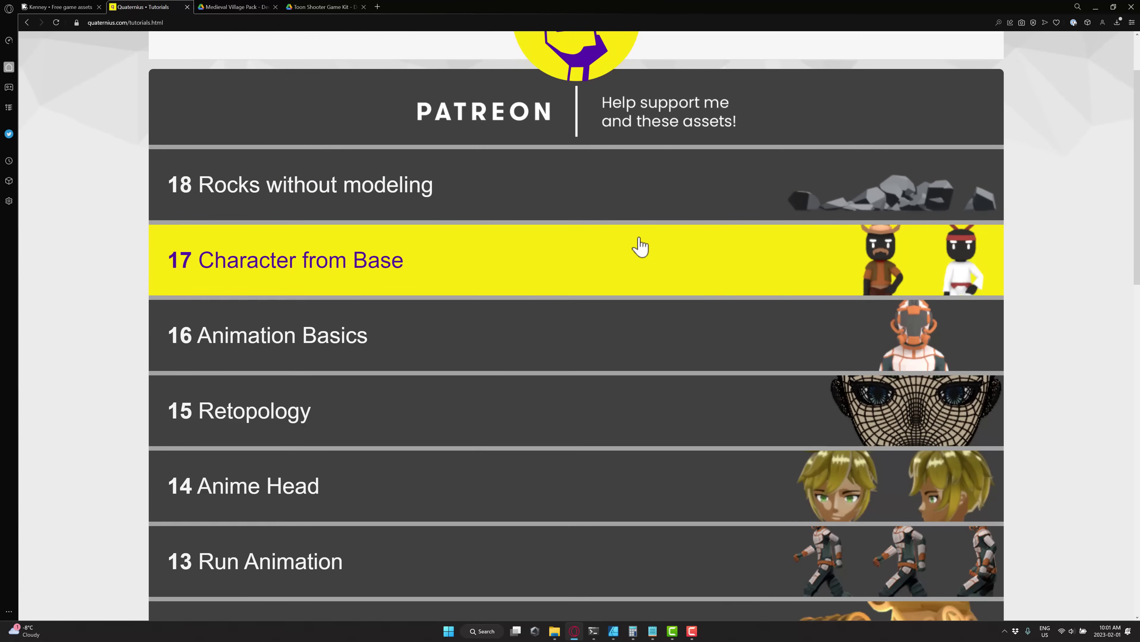
scroll(640, 246, down, 1)
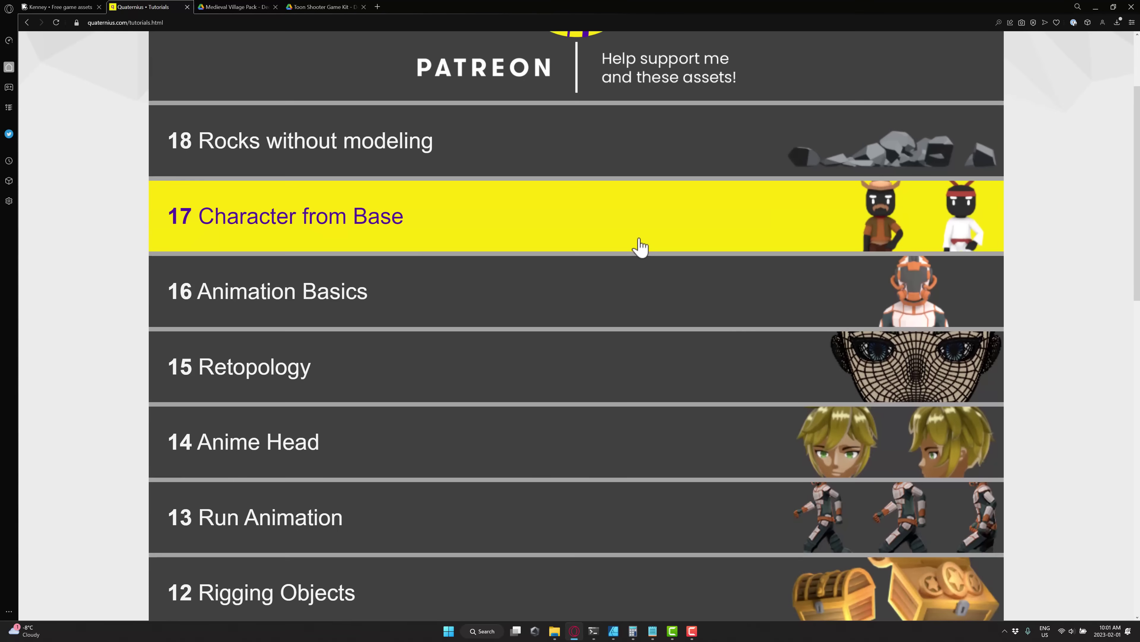
scroll(639, 246, down, 5)
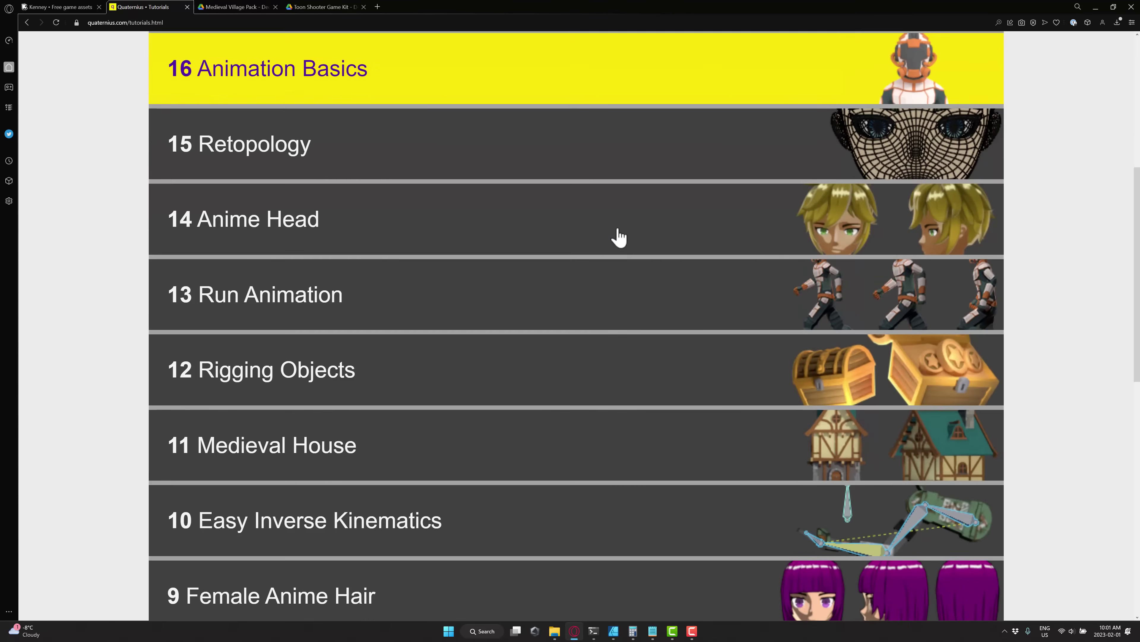
Expand the 13 Run Animation tutorial guide and scroll through it
click(288, 301)
scroll(511, 279, down, 5)
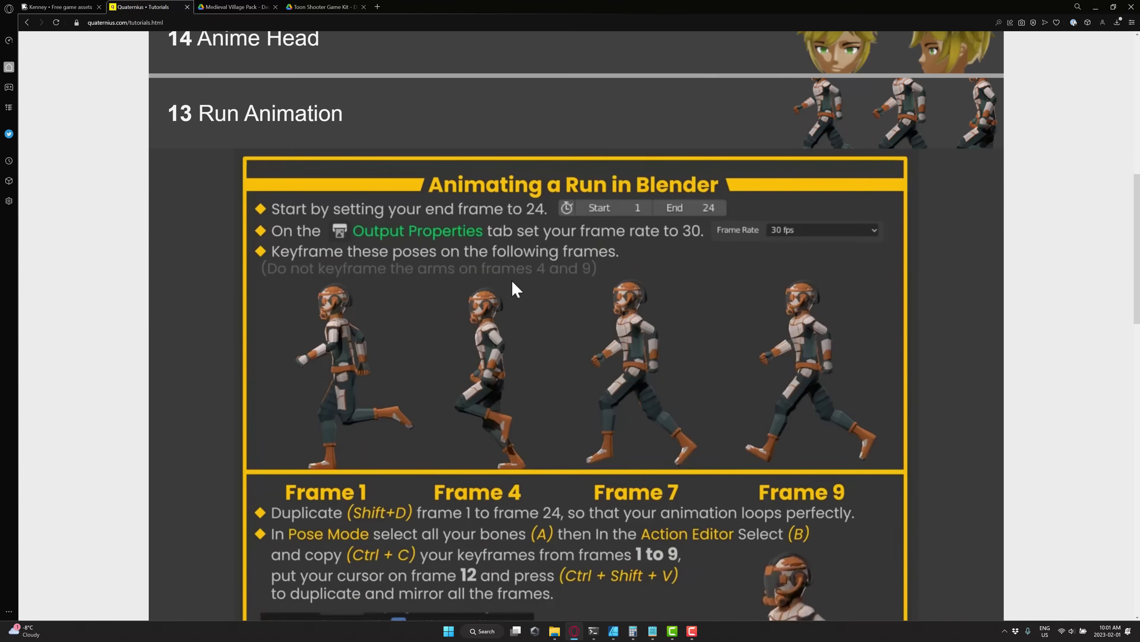
scroll(646, 244, down, 4)
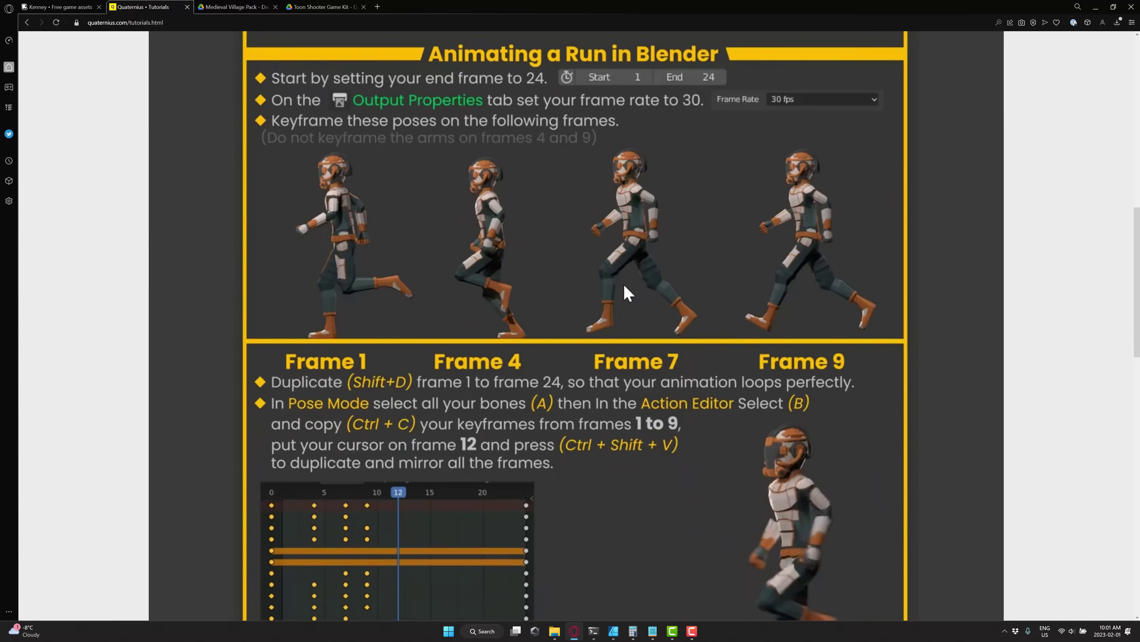
scroll(626, 296, down, 2)
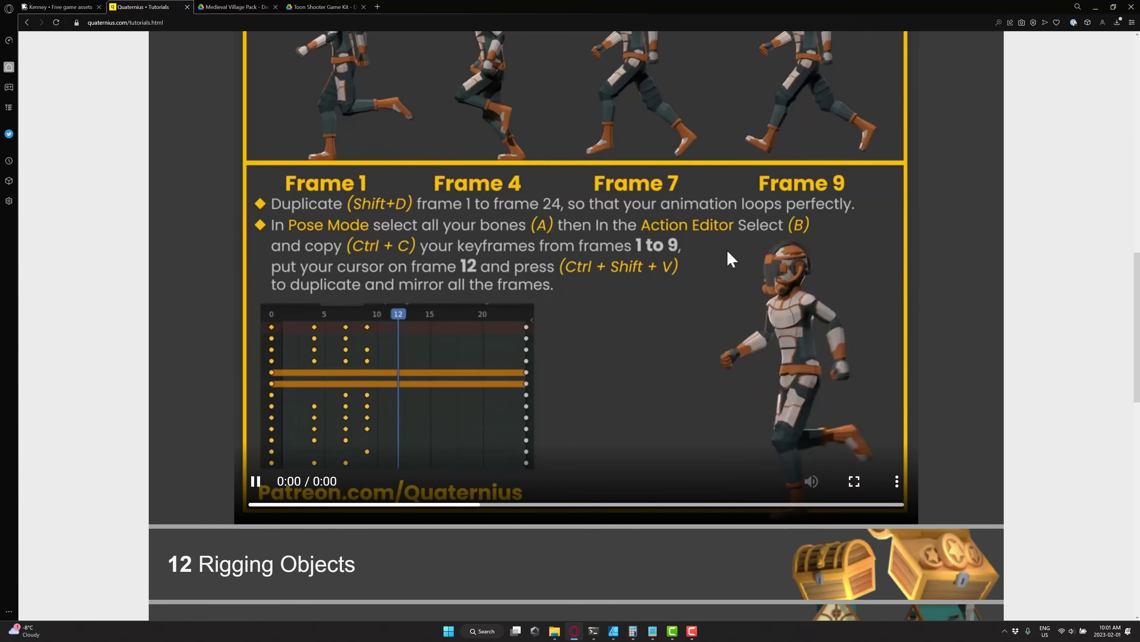
scroll(704, 300, up, 7)
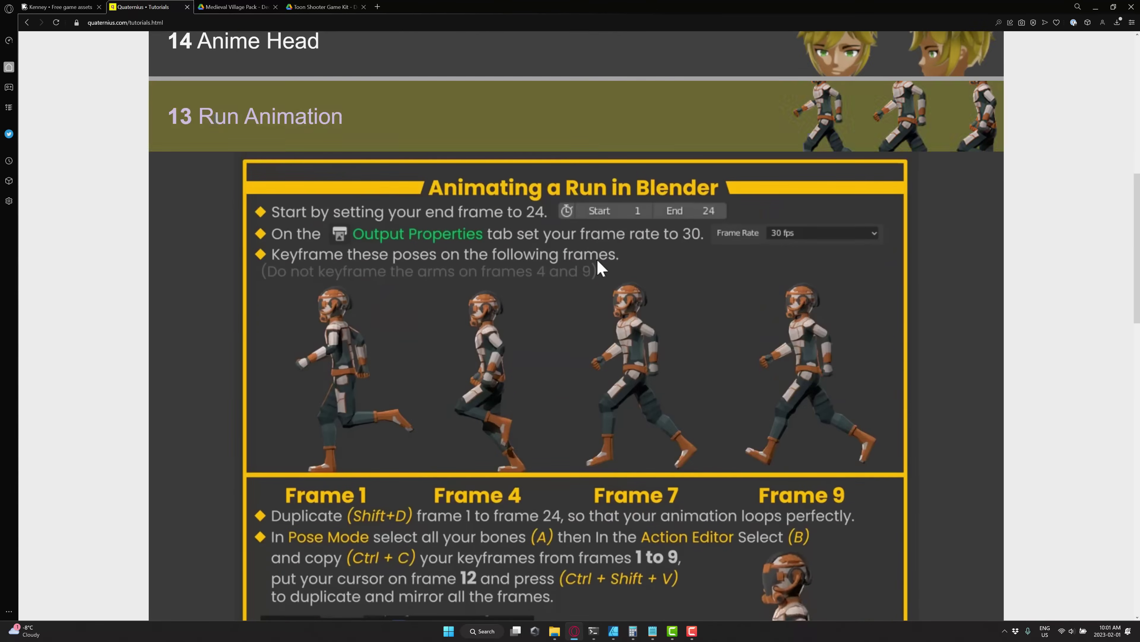
scroll(575, 300, down, 15)
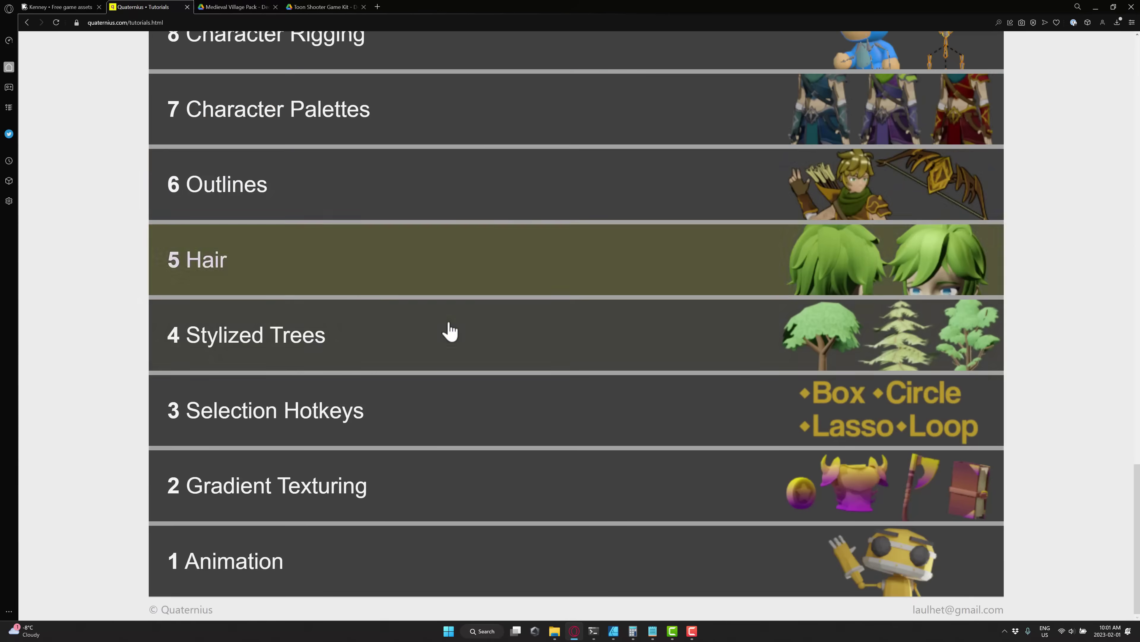
Expand the 5 Hair tutorial and bring its Easy Hair video into view
click(350, 282)
scroll(593, 315, down, 9)
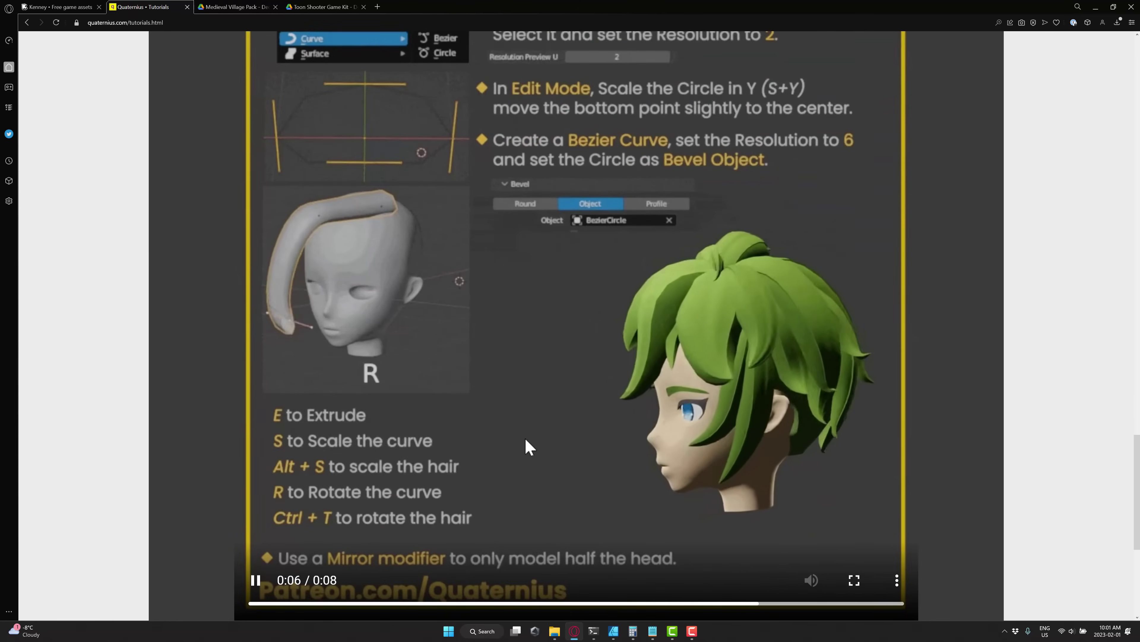
scroll(553, 404, up, 5)
scroll(542, 328, down, 5)
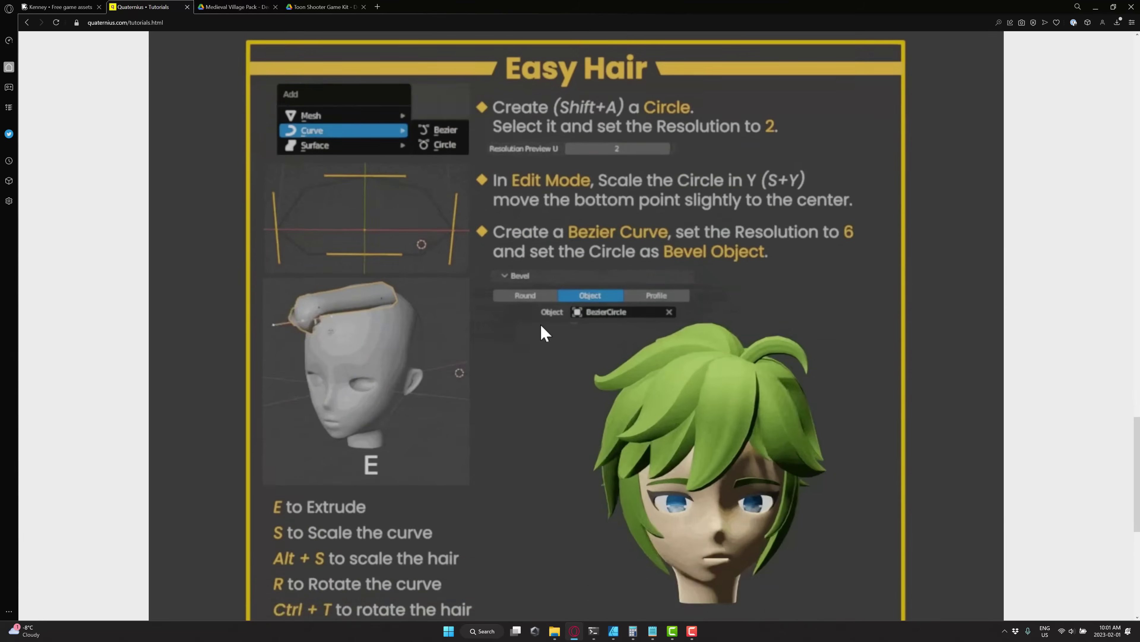
scroll(545, 334, down, 3)
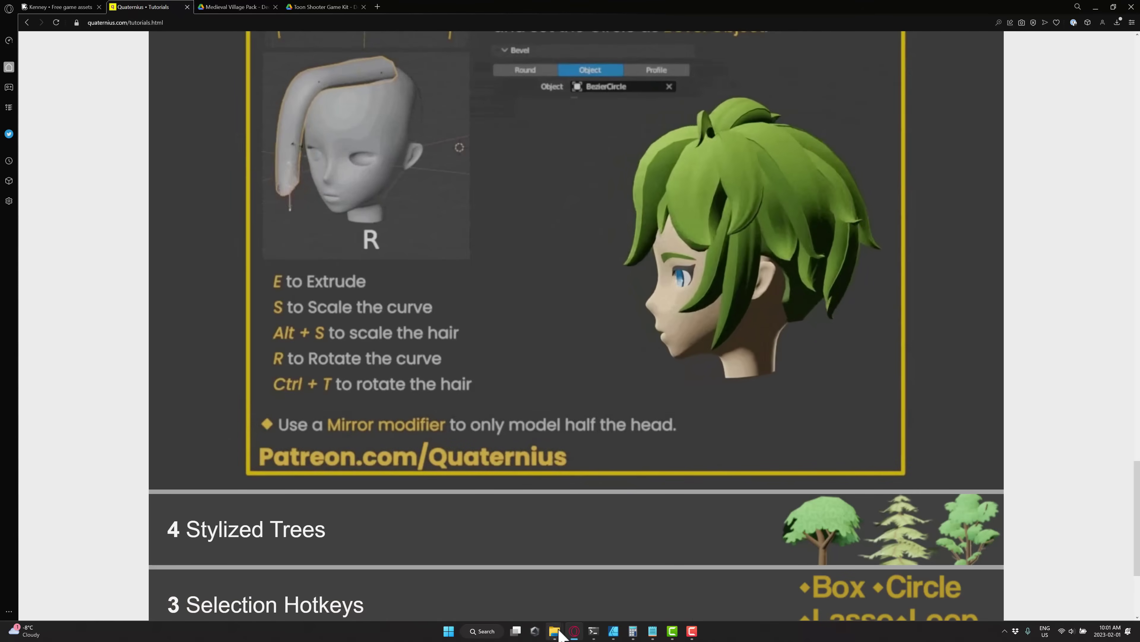
Extract the Medieval Village Pack zip in Downloads with 7-Zip
click(577, 601)
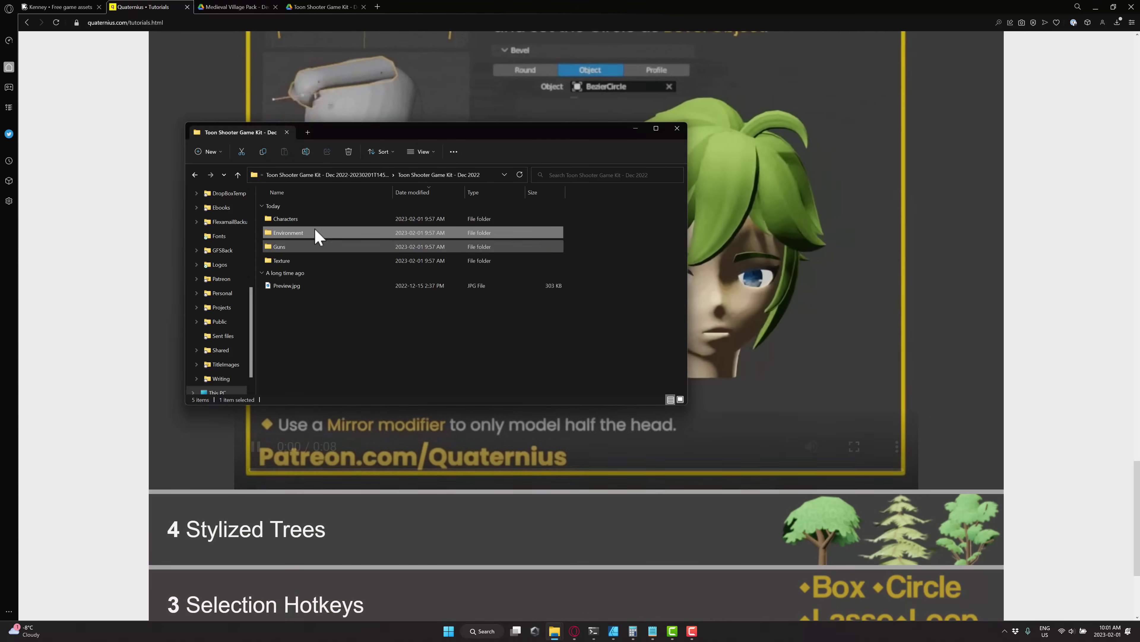
scroll(236, 247, up, 5)
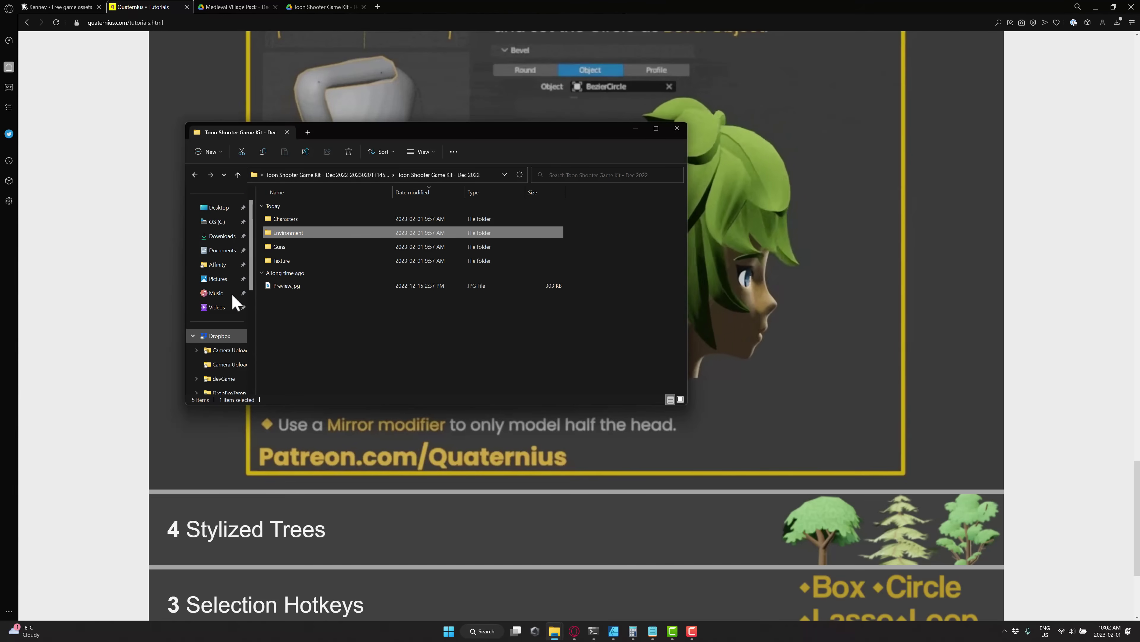
click(222, 236)
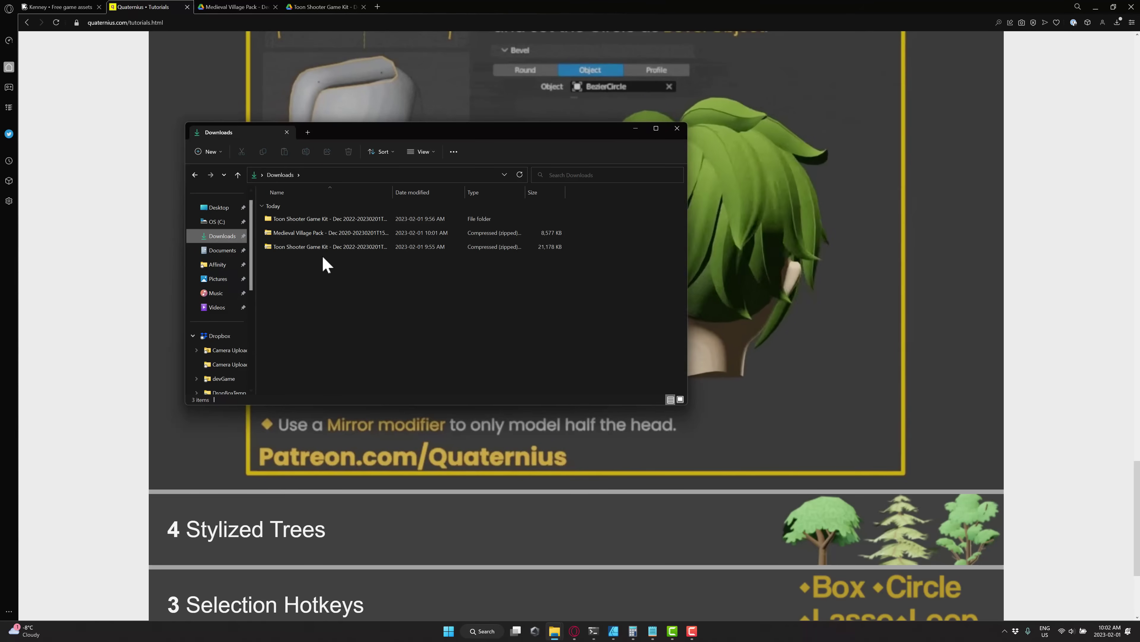
right_click(319, 232)
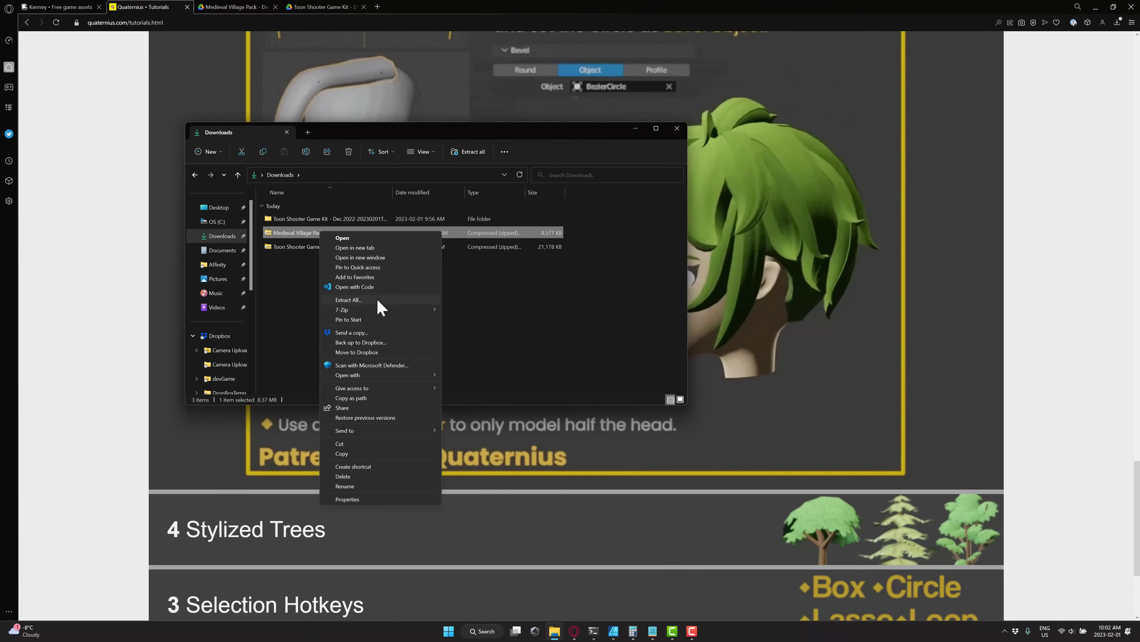
mouse_move(381, 310)
click(512, 350)
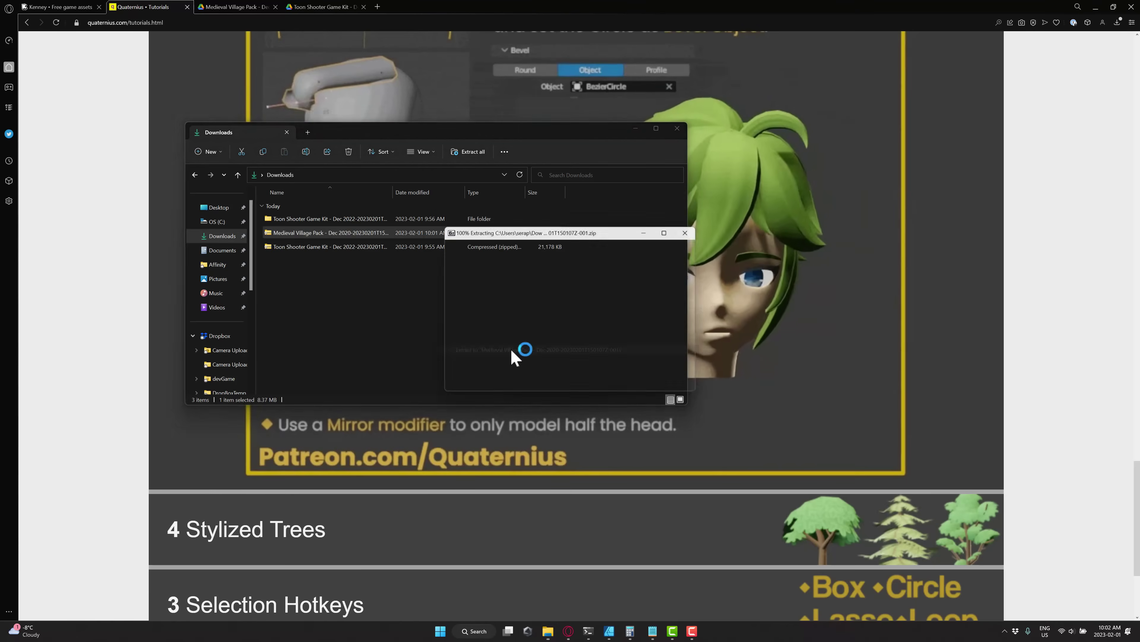
Open the extracted Medieval Village Pack - Dec 2020 folder and read License.txt
double_click(324, 260)
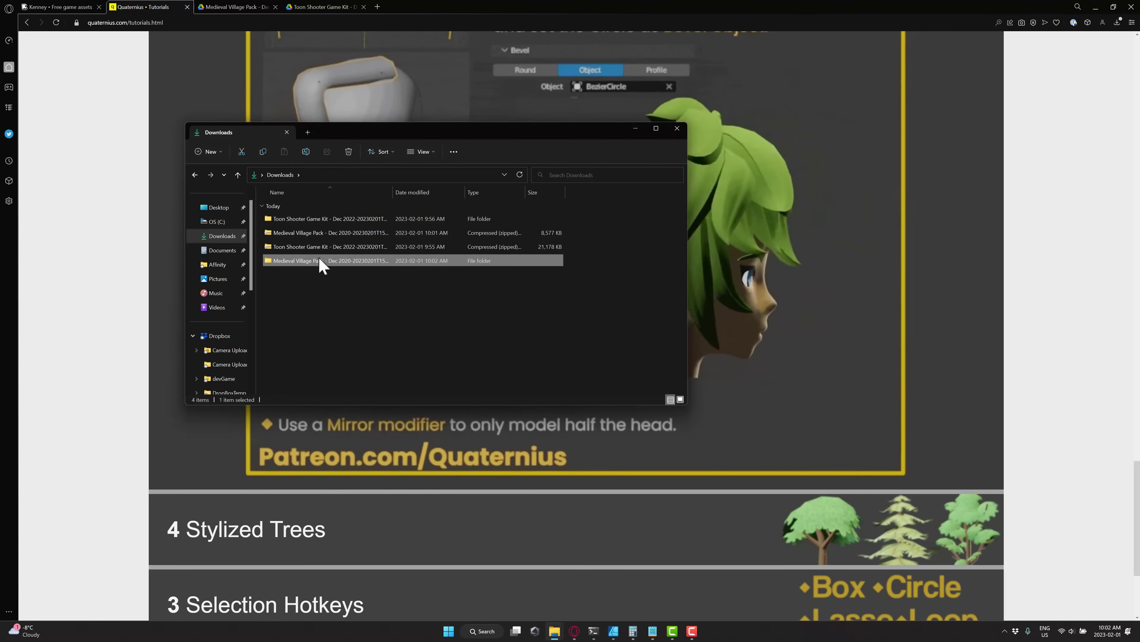
double_click(308, 219)
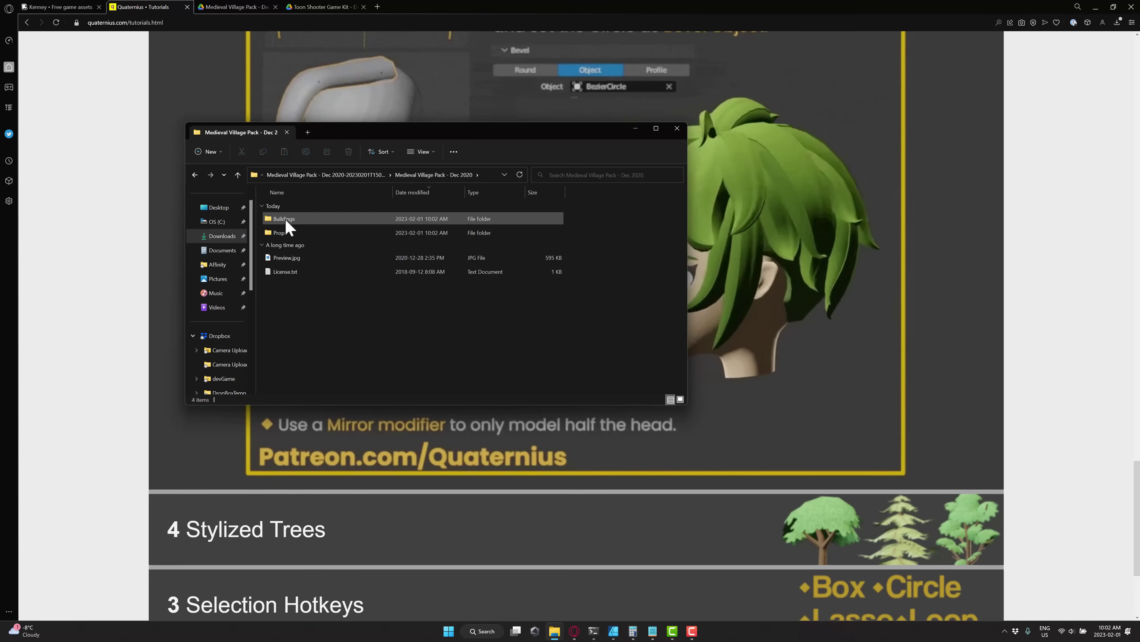
double_click(294, 271)
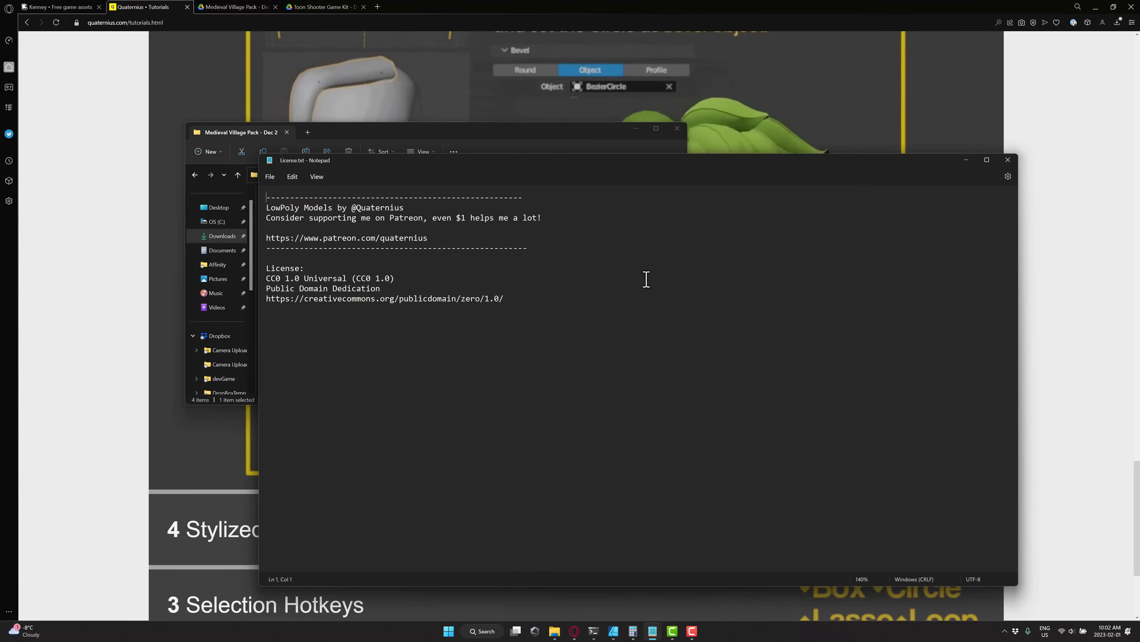
ctrl+scroll(646, 279, up, 4)
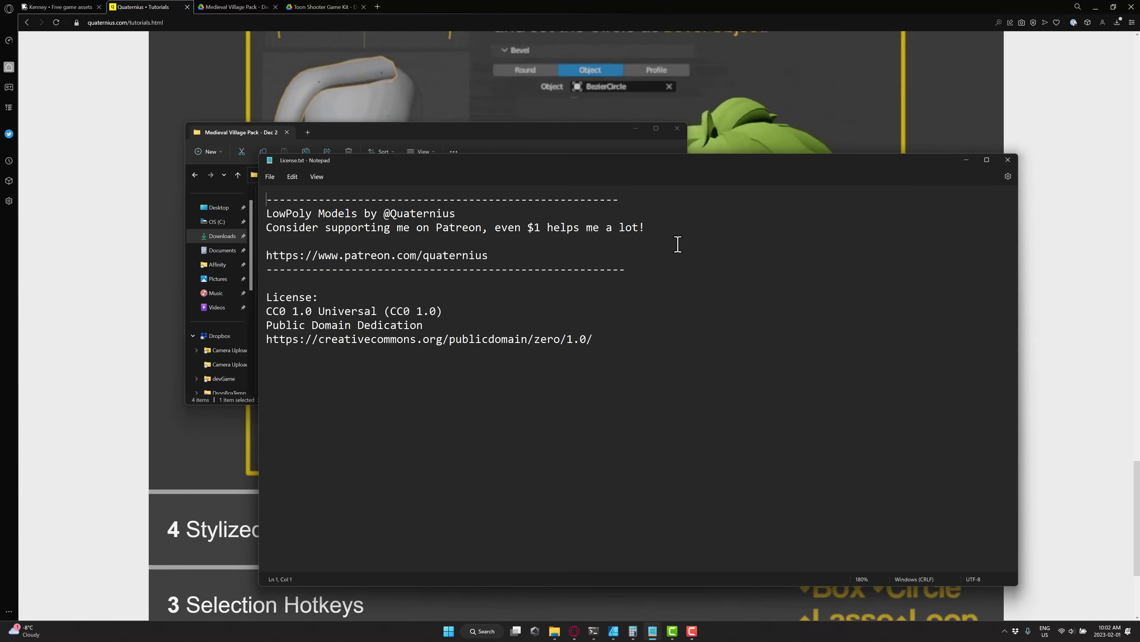
click(1008, 161)
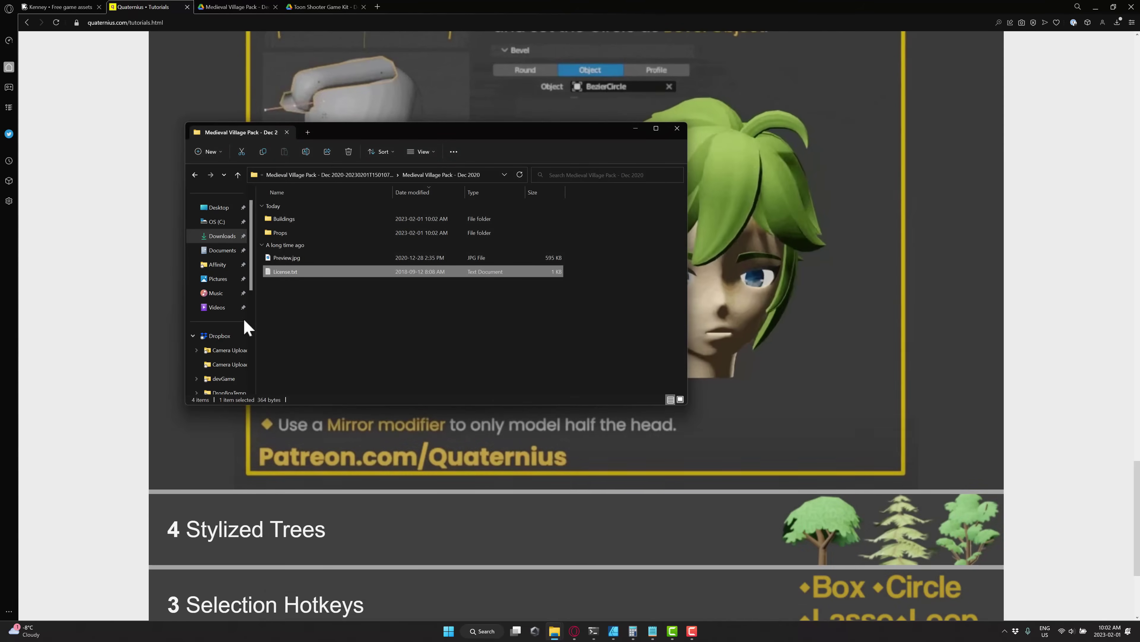
Open Buildings › Blends and launch Blacksmith.blend in Blender
double_click(281, 218)
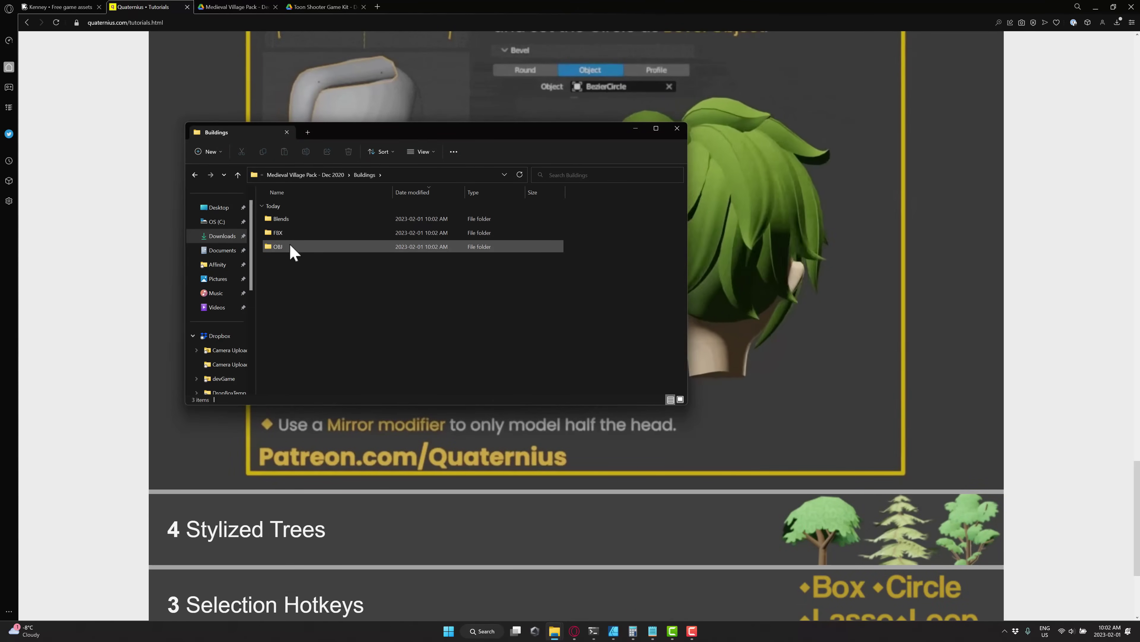
double_click(284, 219)
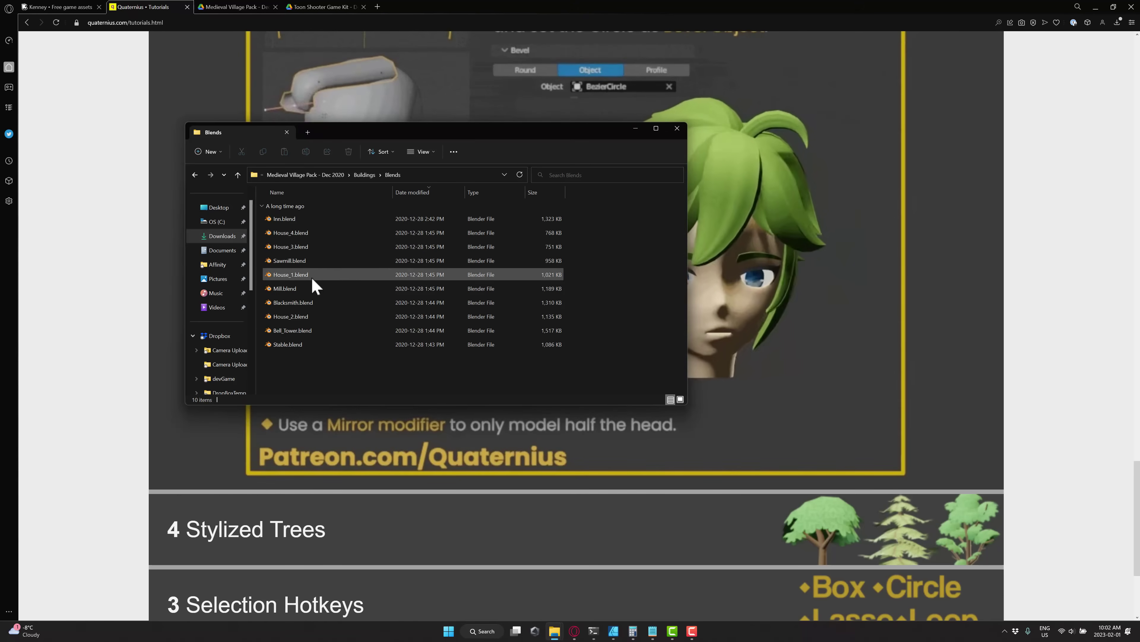
click(290, 307)
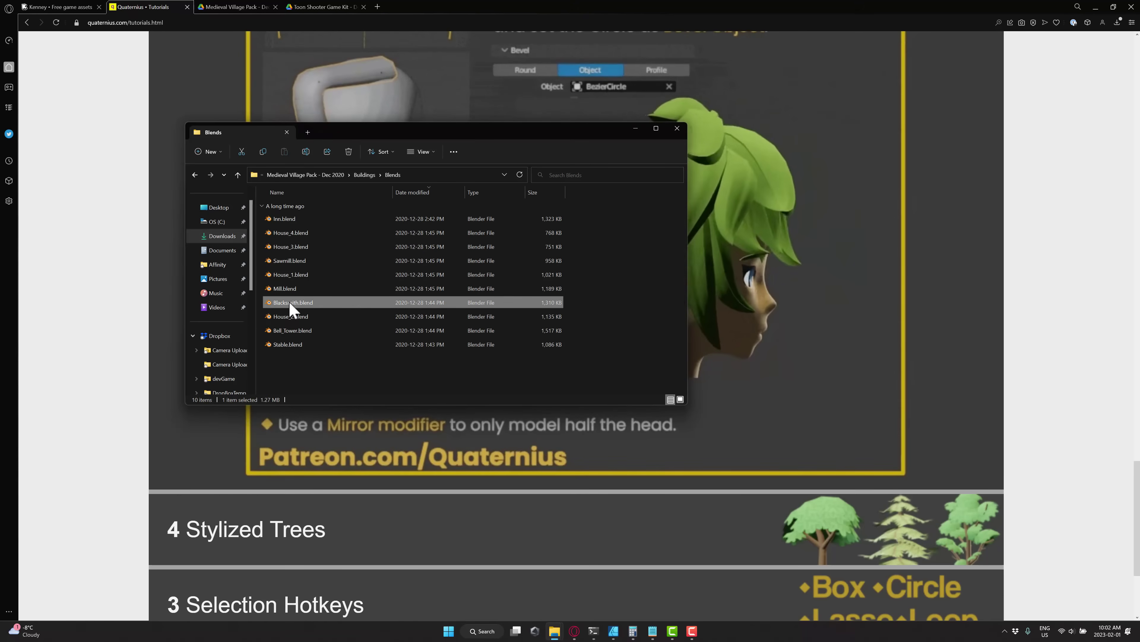
double_click(290, 303)
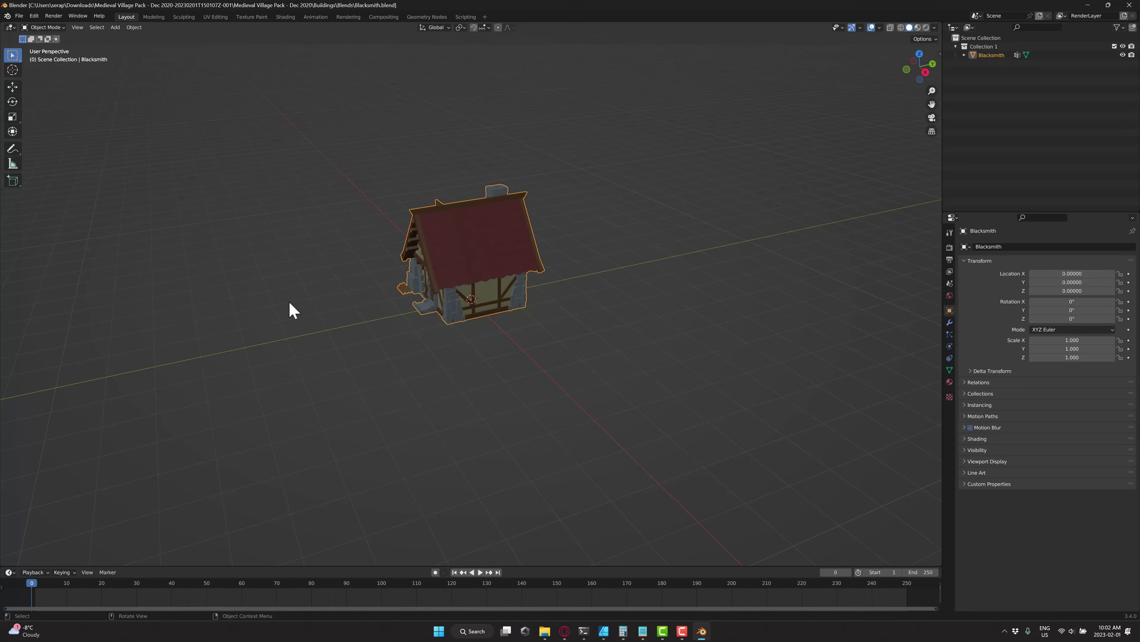
Move the Blacksmith house along the X axis to -2.2188
middle_drag(412, 290, 496, 311)
scroll(478, 304, up, 4)
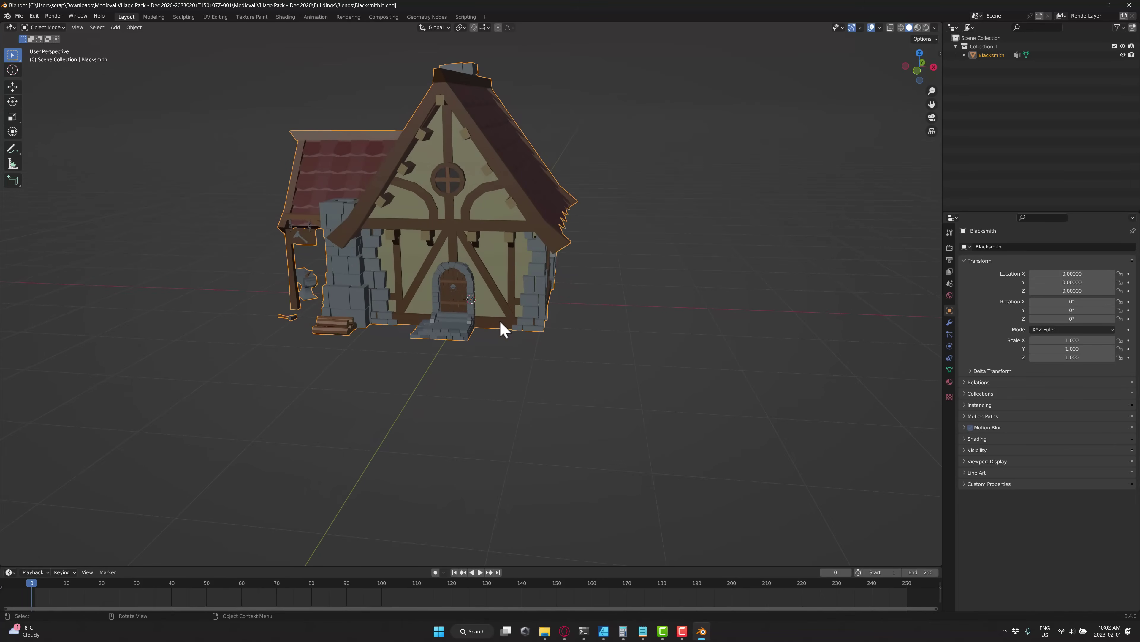
click(445, 251)
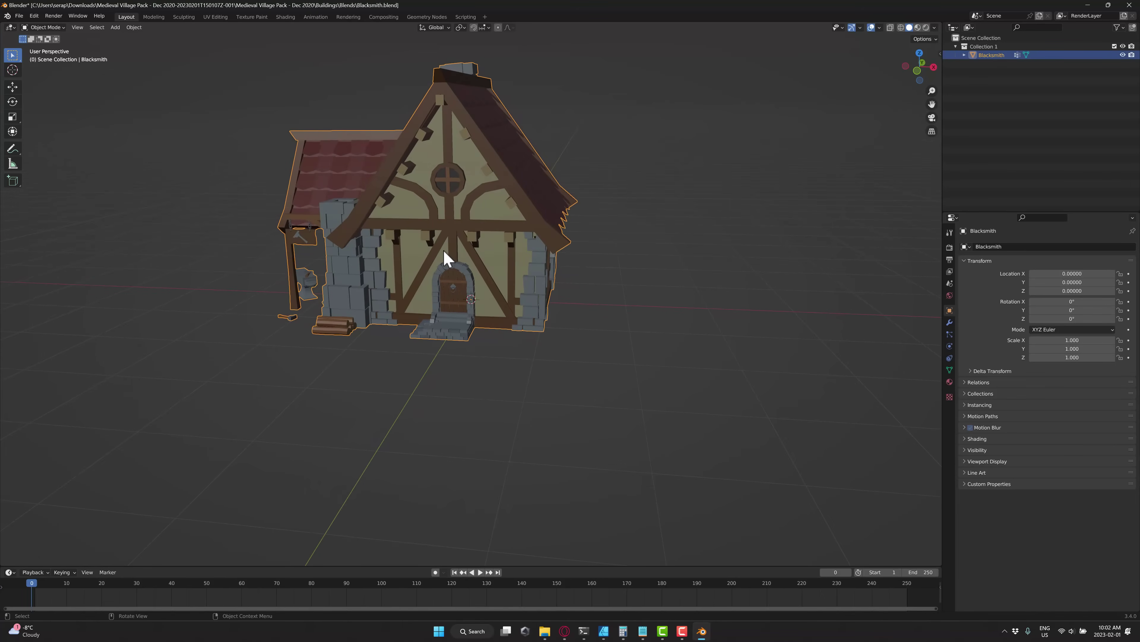
key(g)
key(x)
click(280, 249)
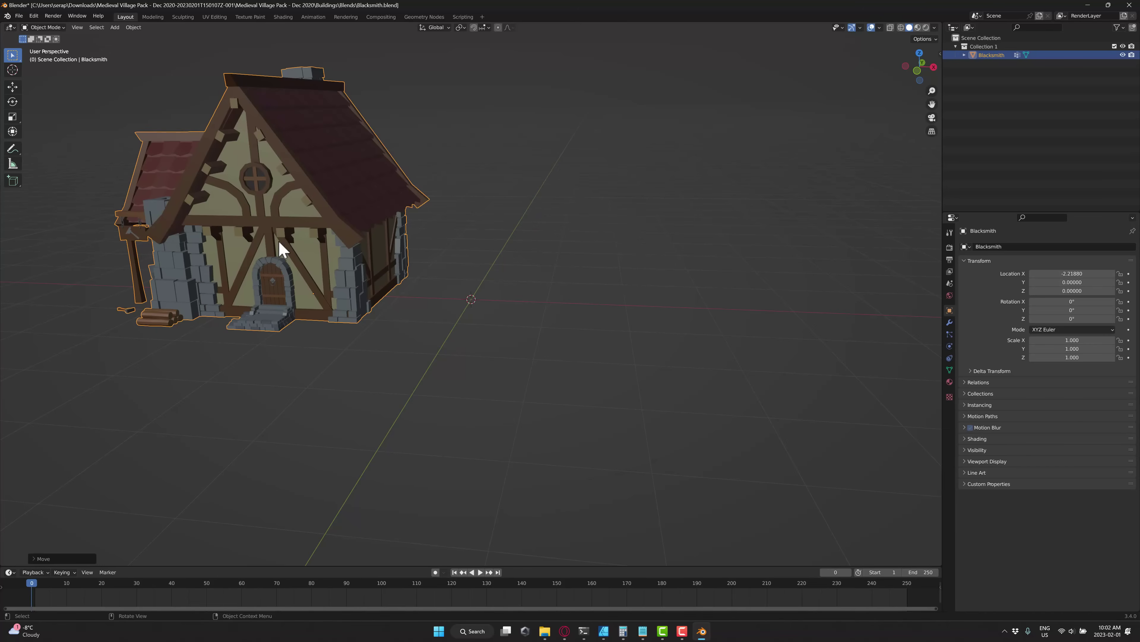
click(19, 16)
Append the Mill and Mill_Blades objects from Mill.blend beside the Blacksmith house
mouse_move(44, 134)
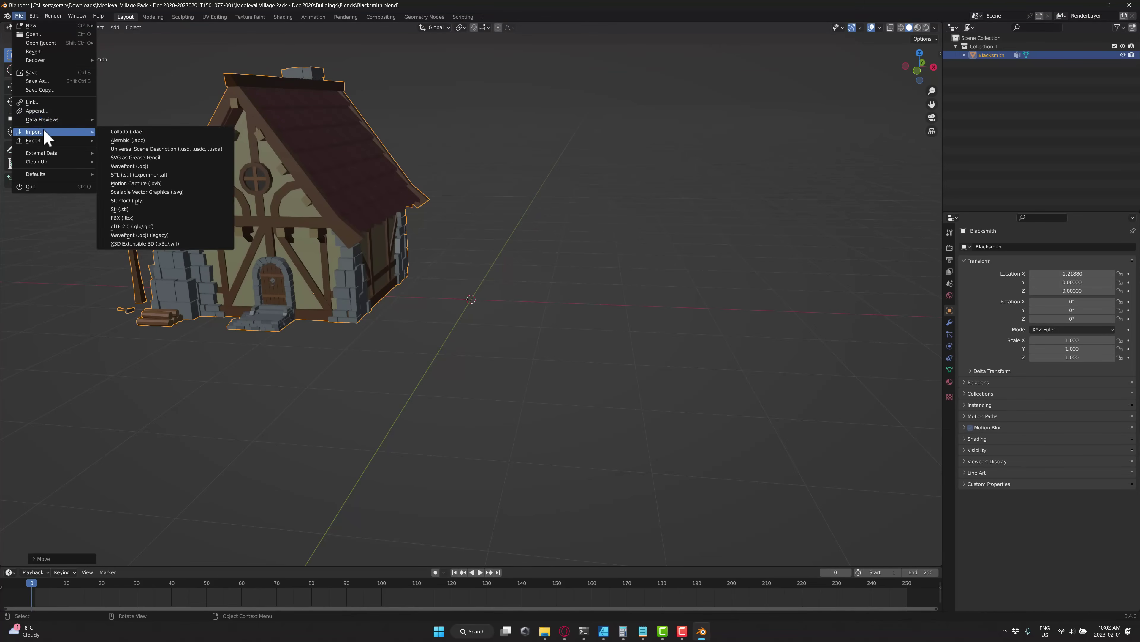
click(36, 111)
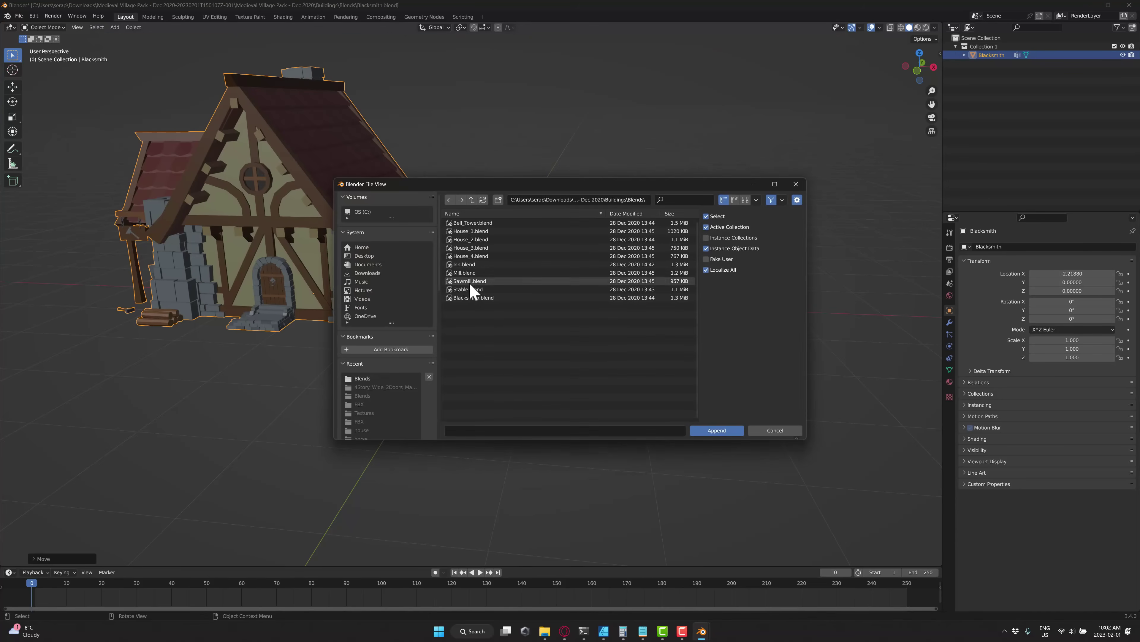
click(472, 272)
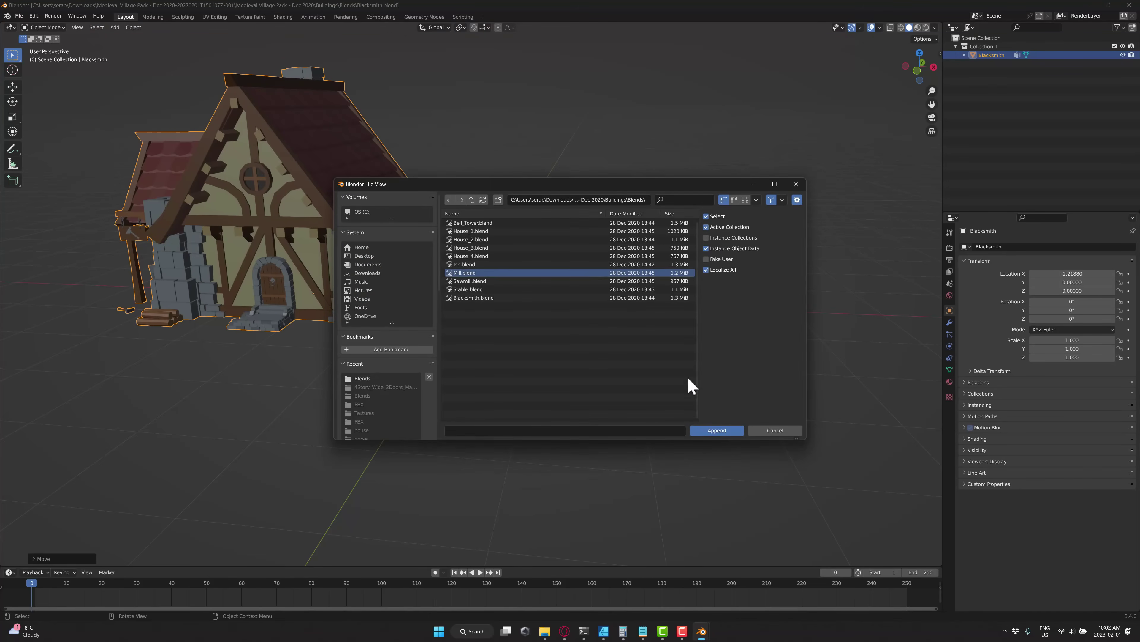
double_click(464, 273)
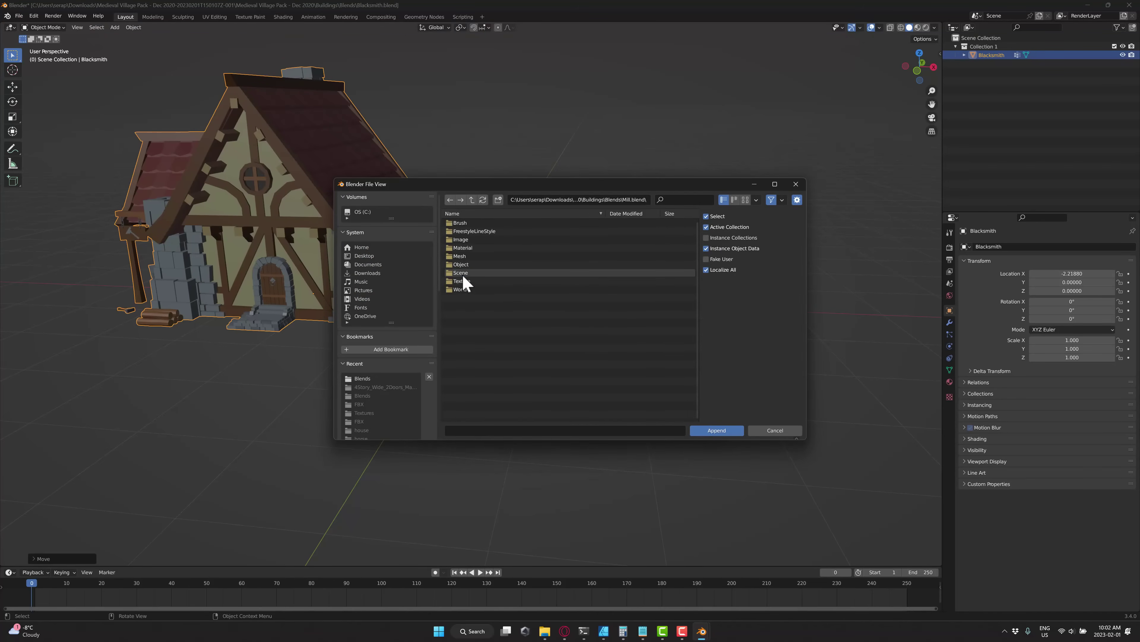
double_click(464, 264)
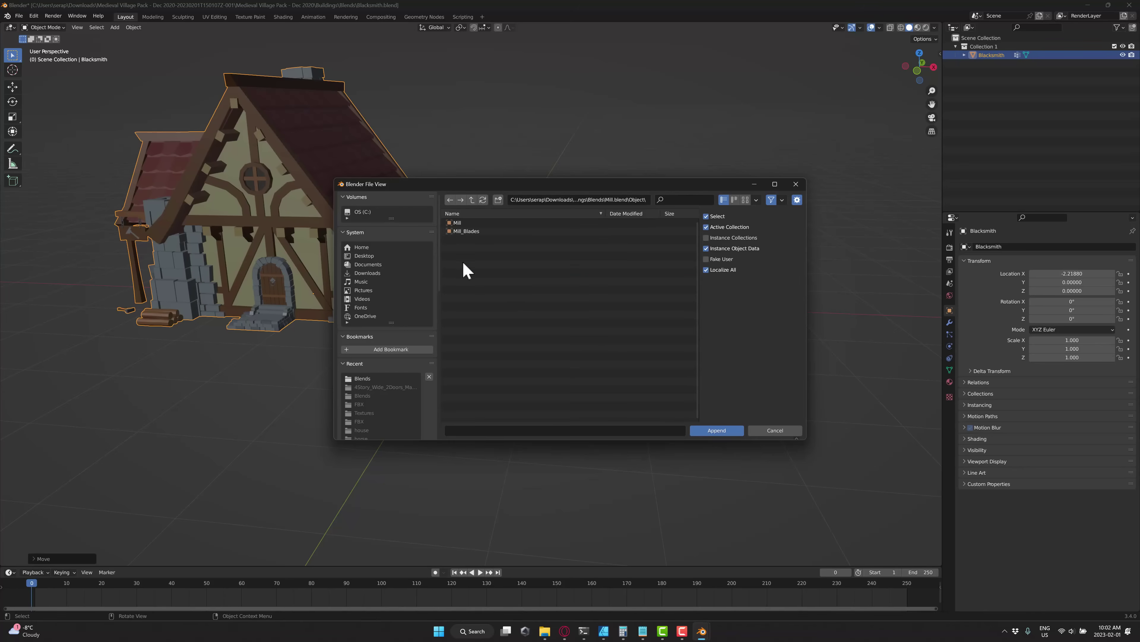
click(457, 225)
shift+click(458, 230)
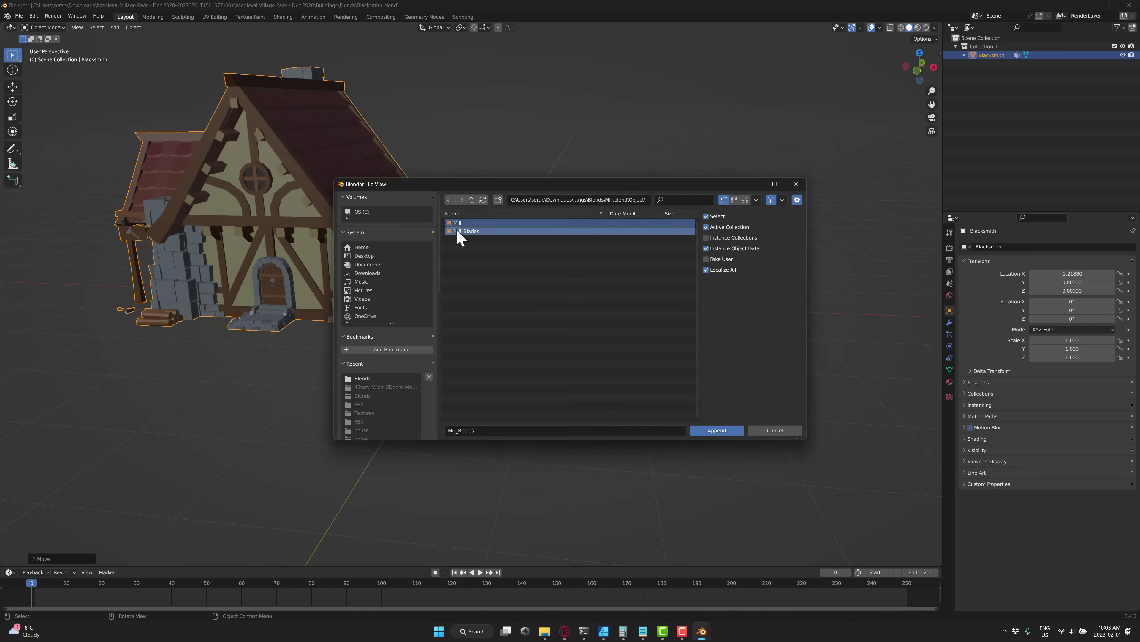
click(717, 431)
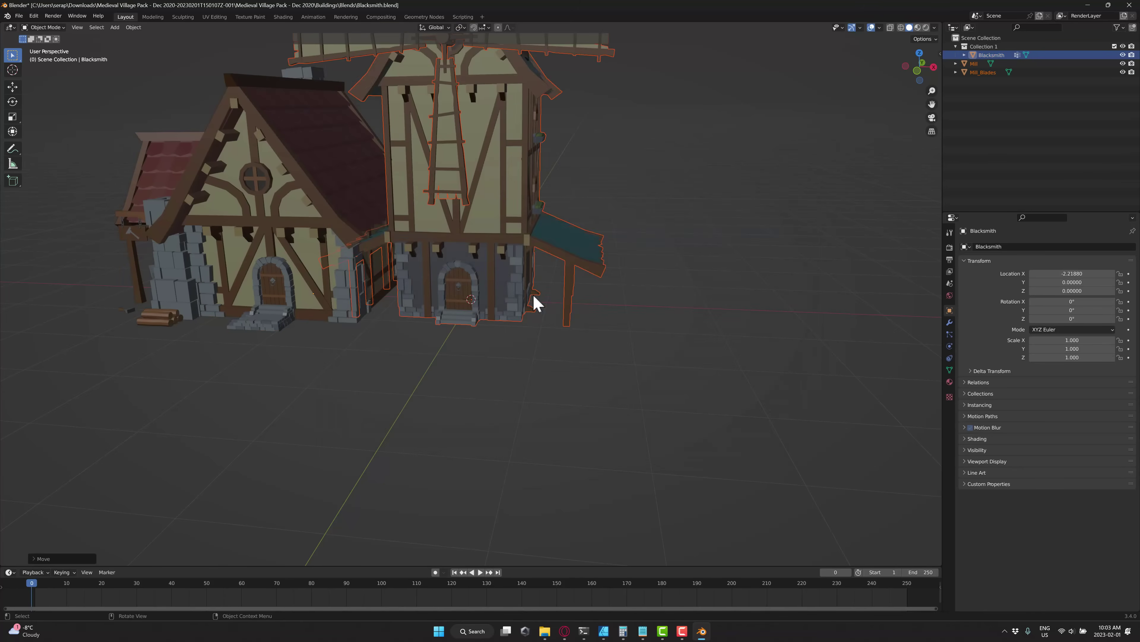
scroll(506, 275, down, 6)
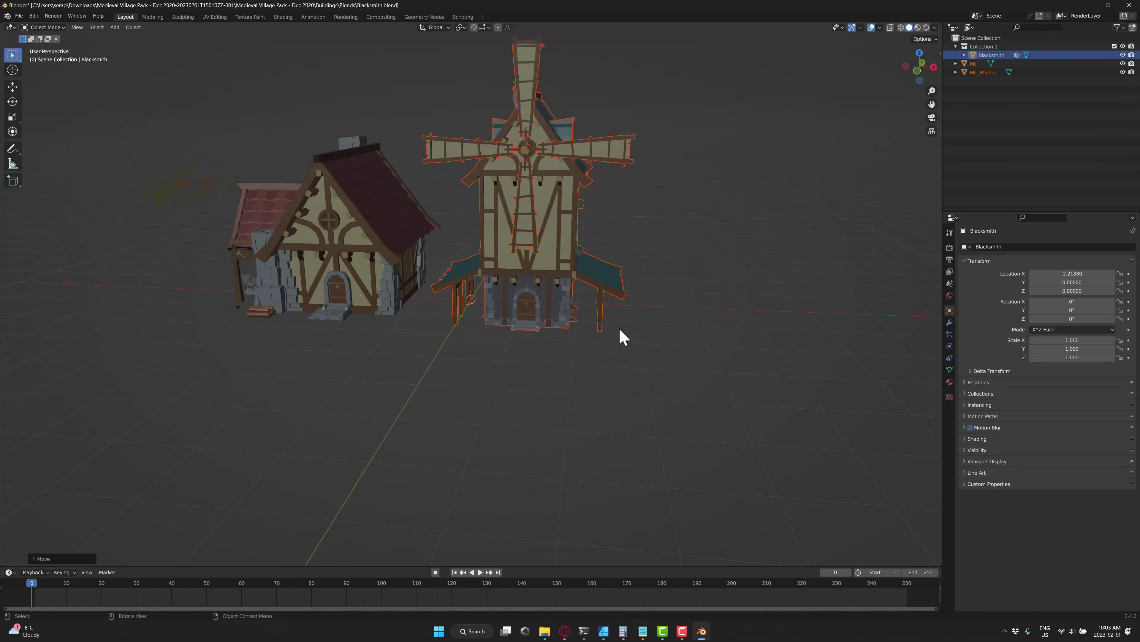
mouse_move(621, 331)
middle_down()
mouse_move(621, 343)
mouse_move(560, 344)
mouse_move(585, 333)
mouse_move(637, 346)
middle_up()
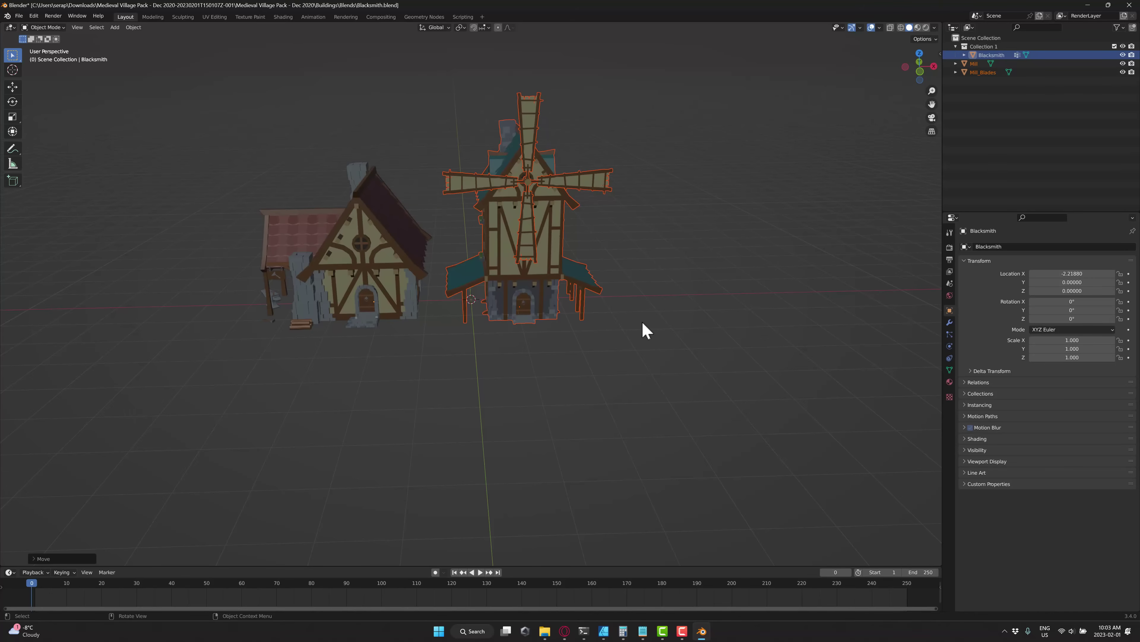
key(alt+Tab)
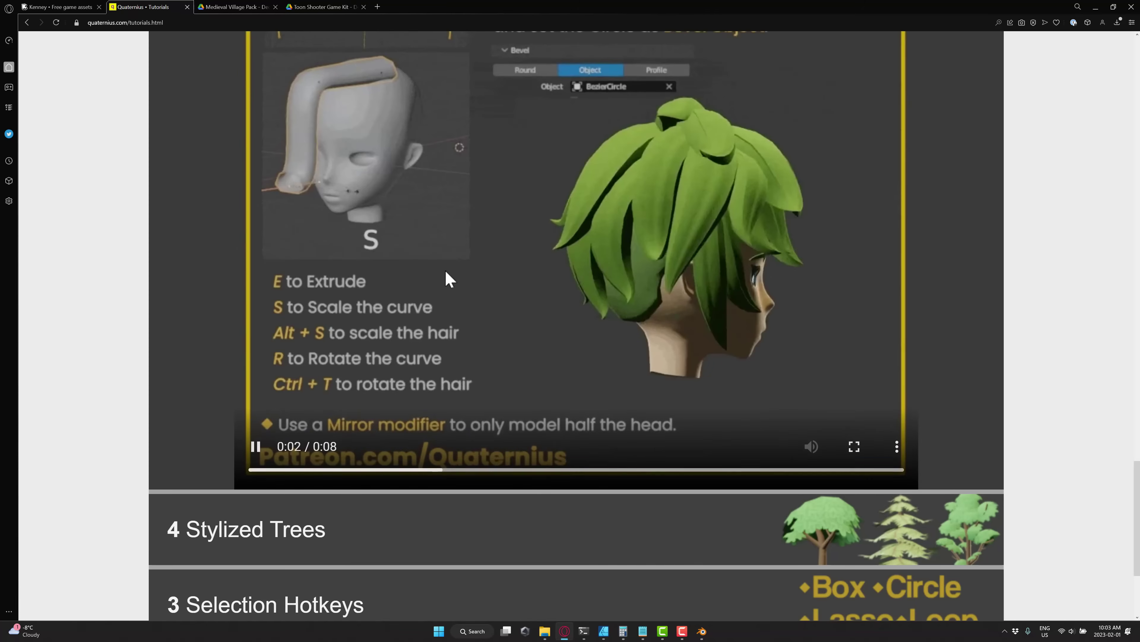
Leave the walk-cycle tutorial and go to the Quaternius Assets page
scroll(281, 194, up, 15)
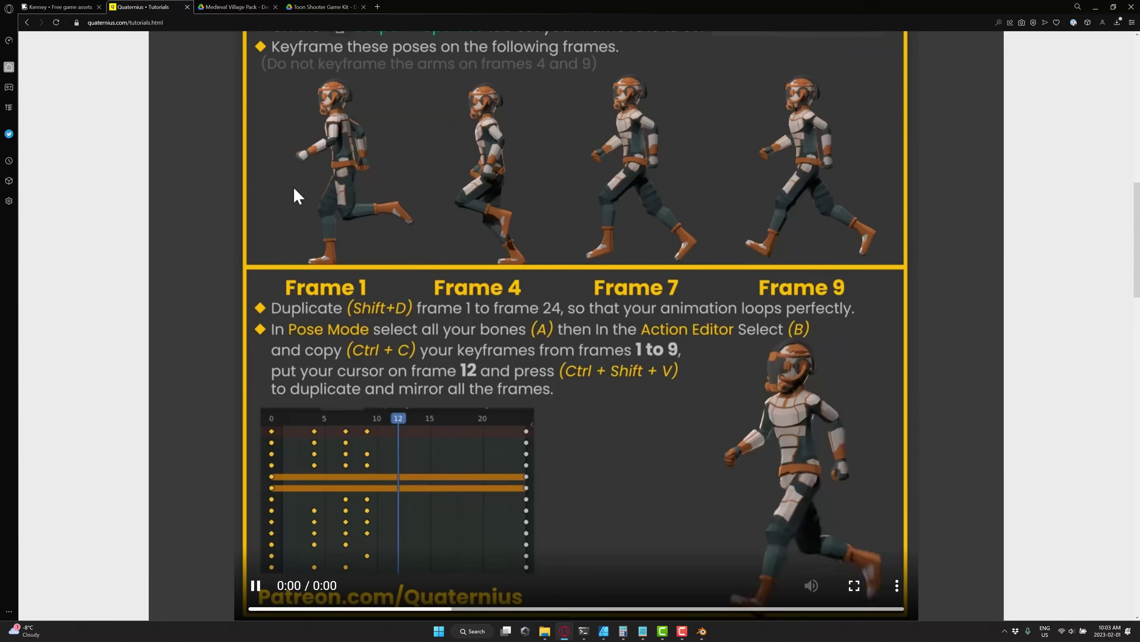
scroll(295, 194, up, 10)
click(206, 56)
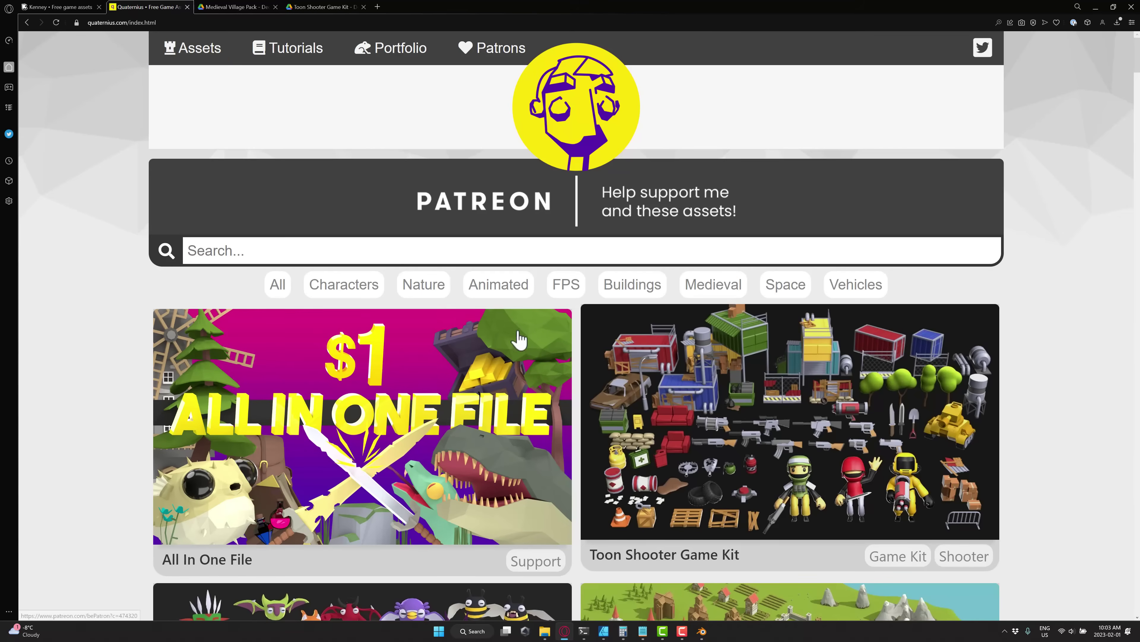
Browse down the asset pack cards and back up to All In One File and Toon Shooter Game Kit
scroll(519, 339, down, 6)
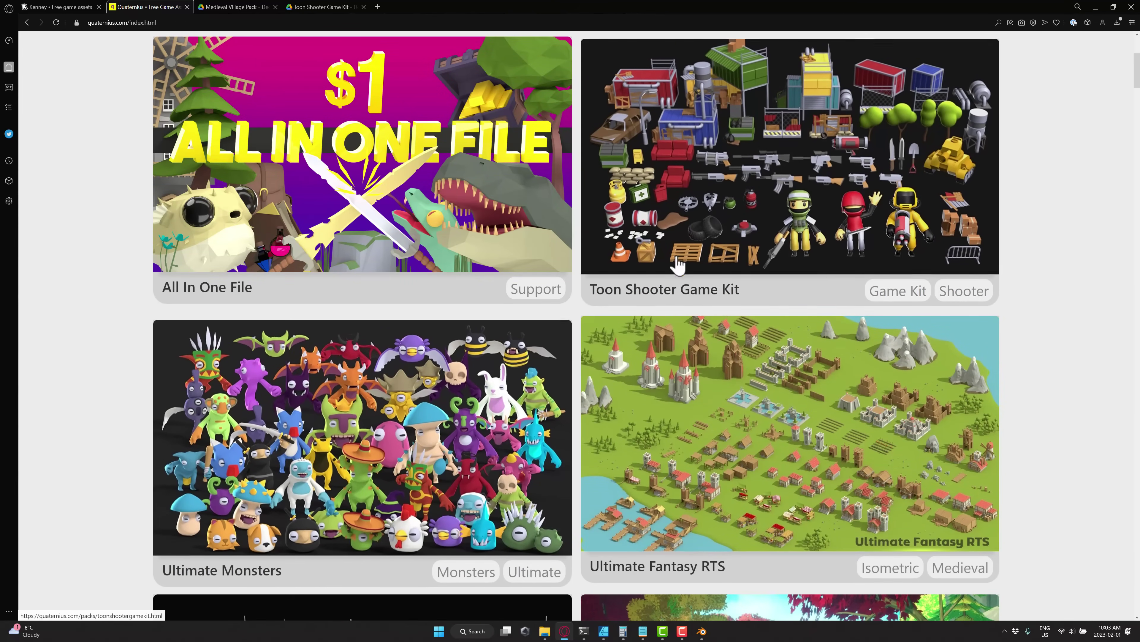
scroll(678, 265, down, 12)
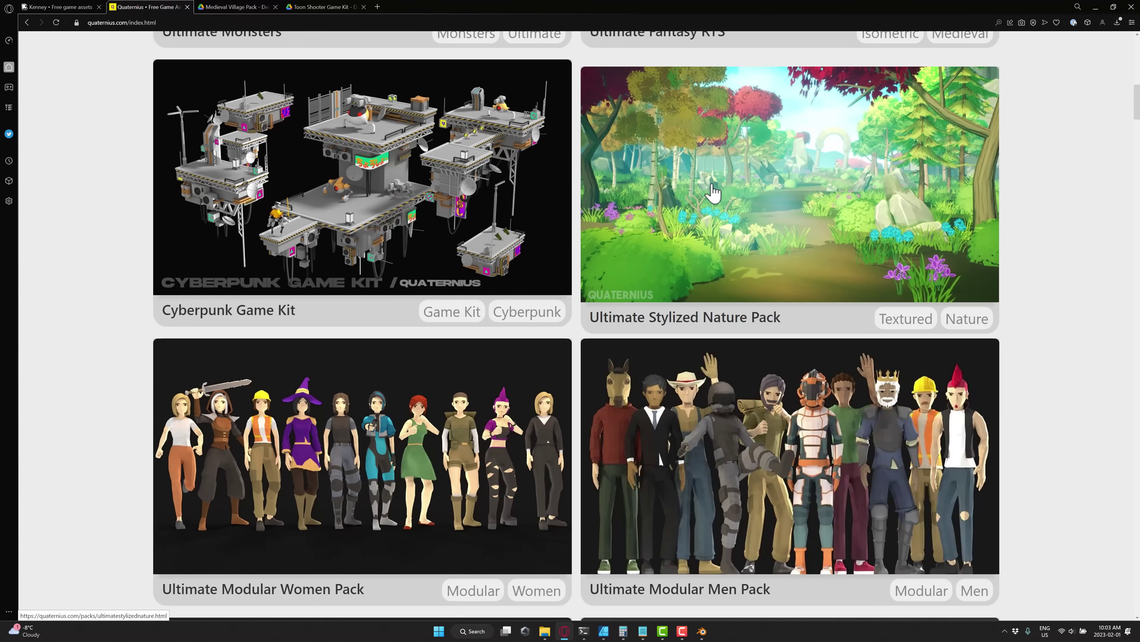
scroll(765, 167, down, 5)
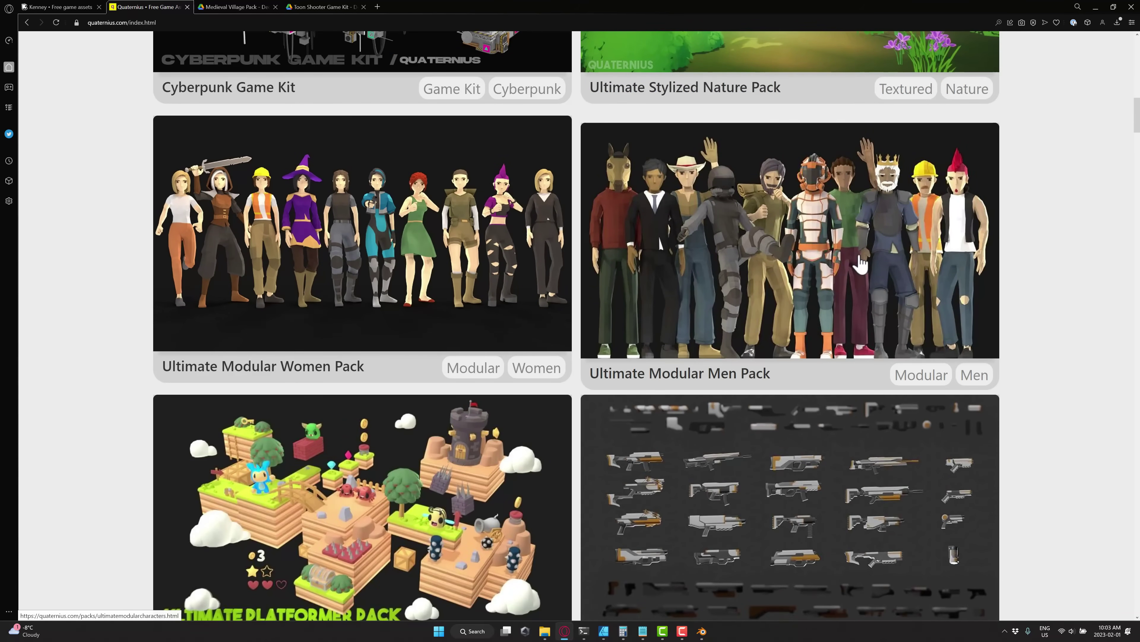
scroll(860, 264, down, 8)
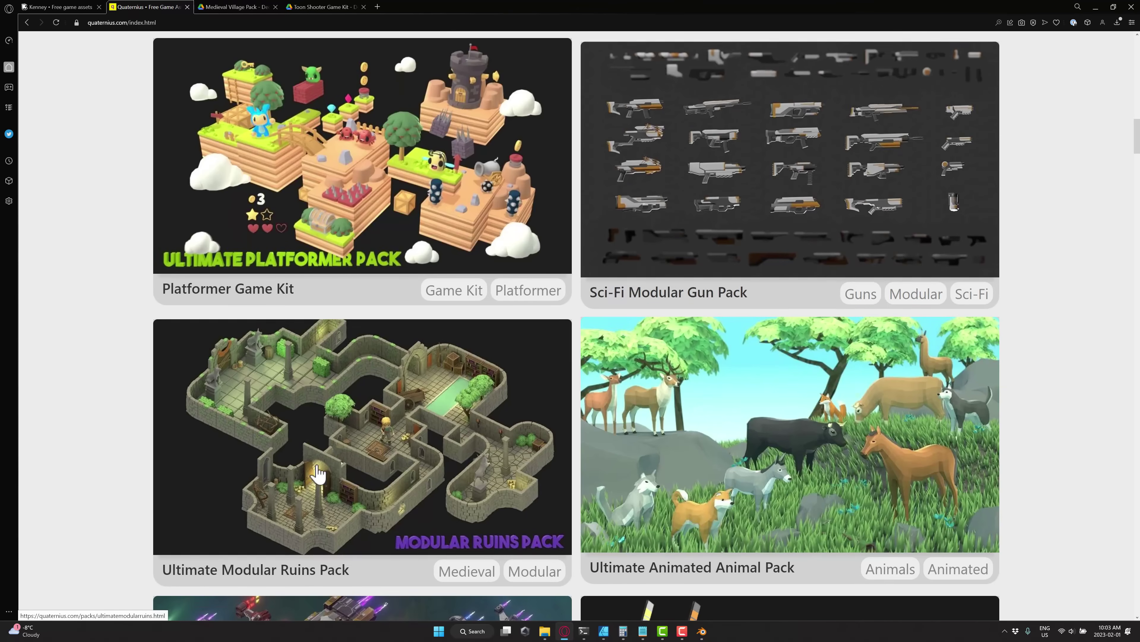
scroll(318, 472, down, 5)
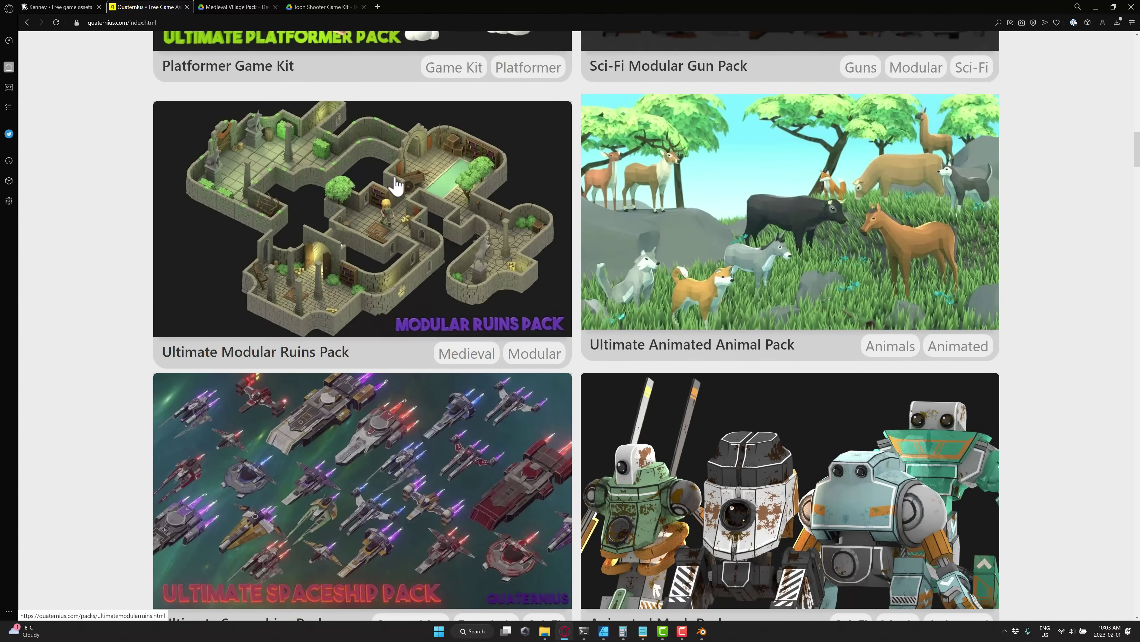
scroll(417, 199, down, 8)
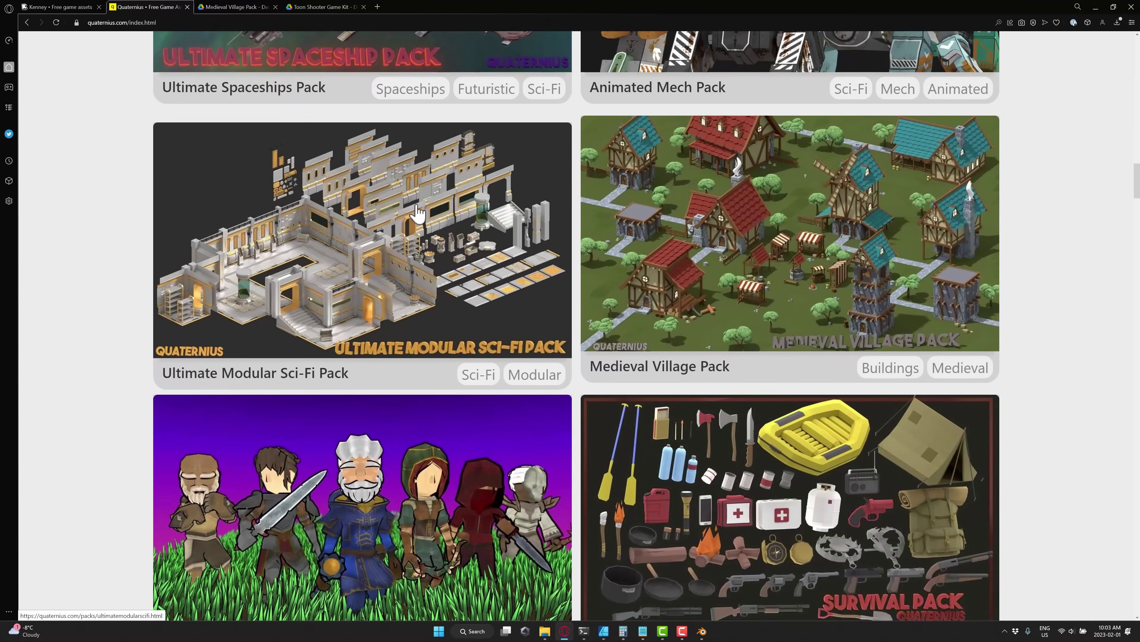
scroll(418, 208, down, 20)
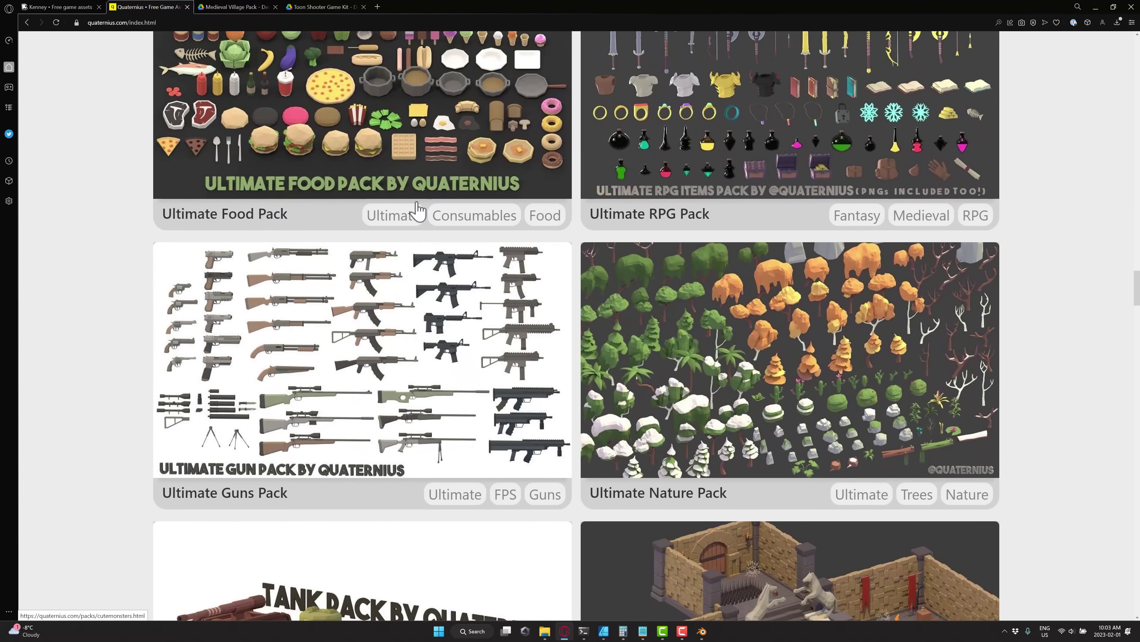
scroll(417, 208, down, 18)
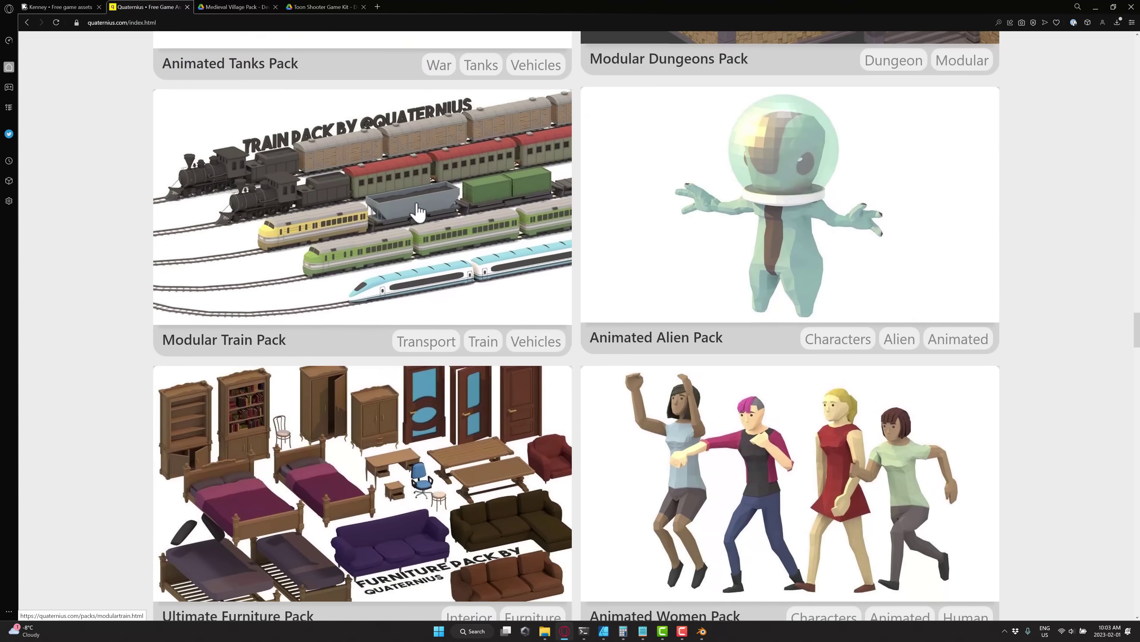
scroll(418, 209, down, 12)
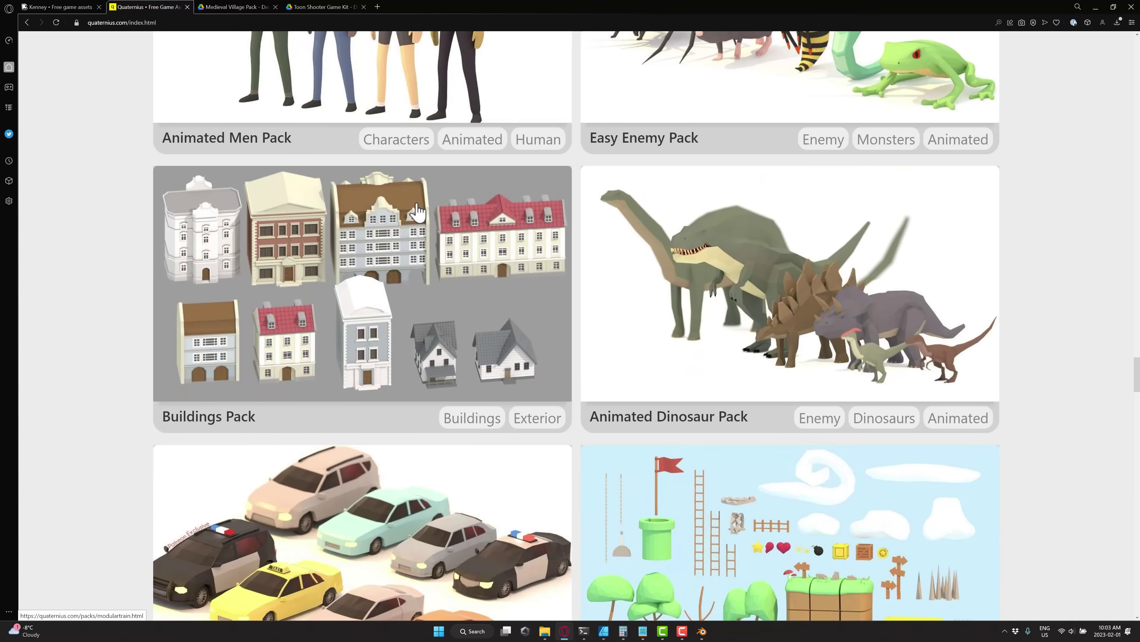
scroll(418, 209, up, 3)
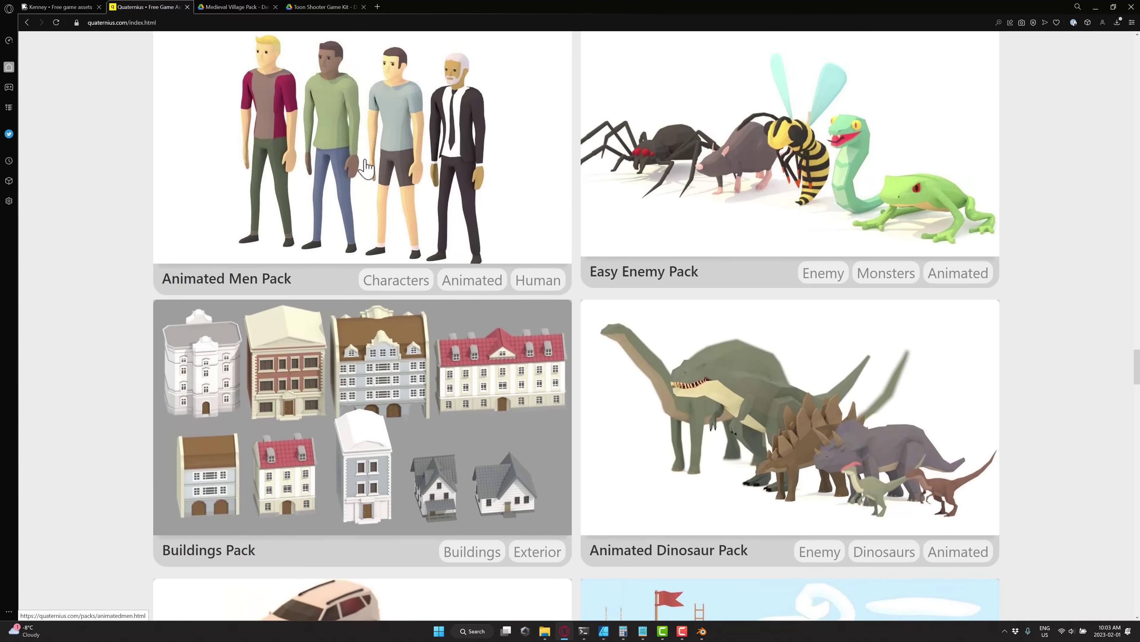
scroll(586, 346, down, 20)
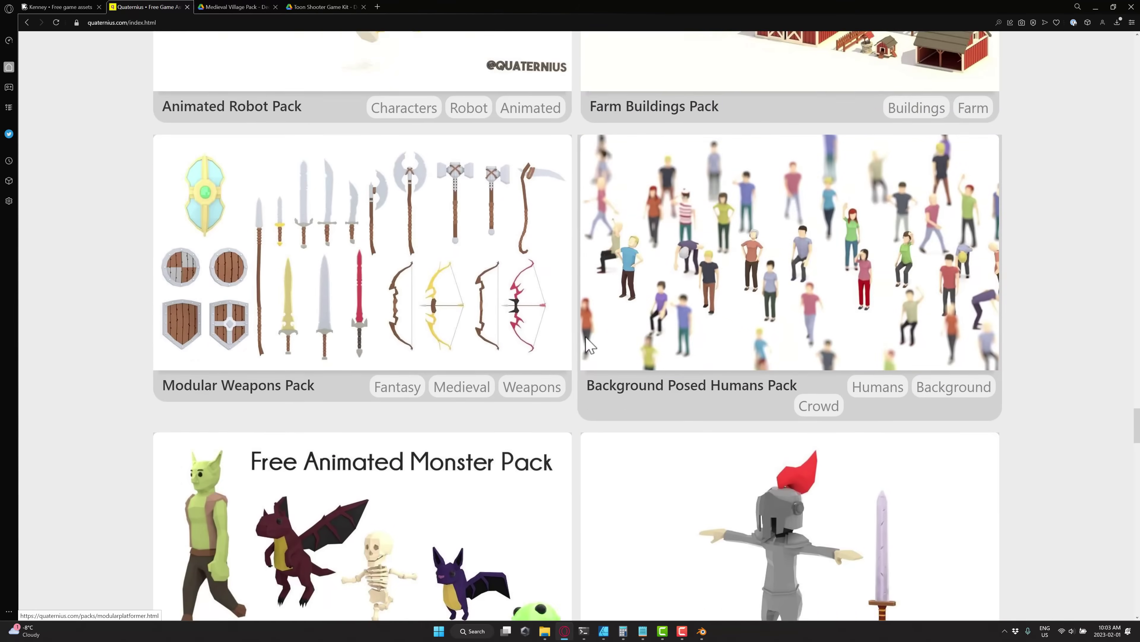
scroll(586, 346, down, 20)
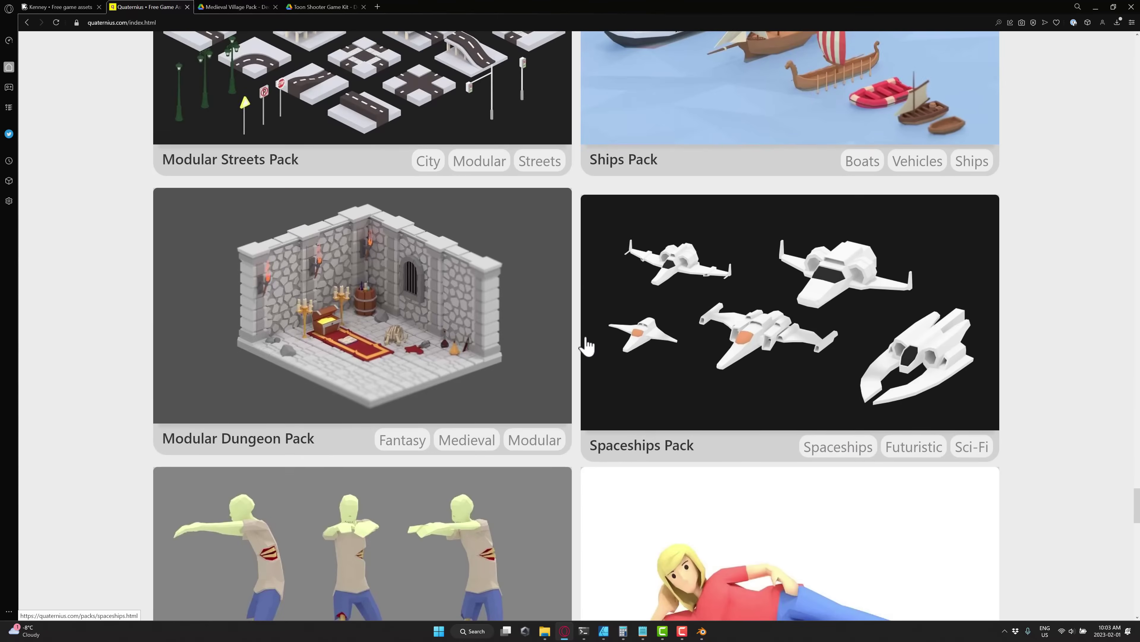
scroll(584, 344, down, 3)
scroll(375, 236, up, 8)
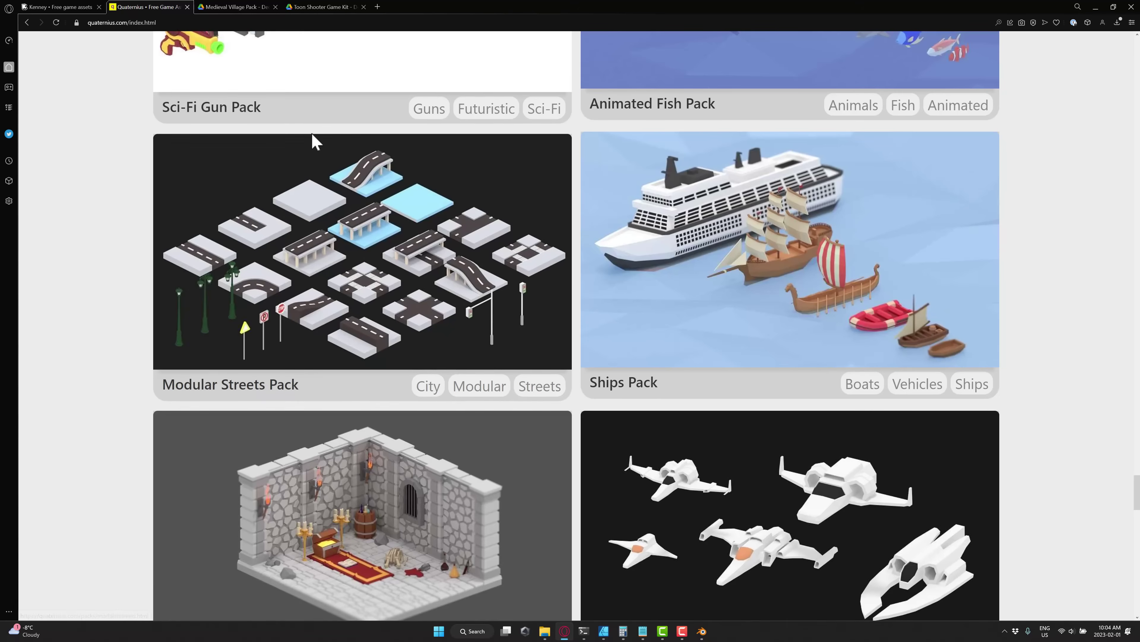
scroll(128, 319, up, 15)
scroll(137, 315, up, 20)
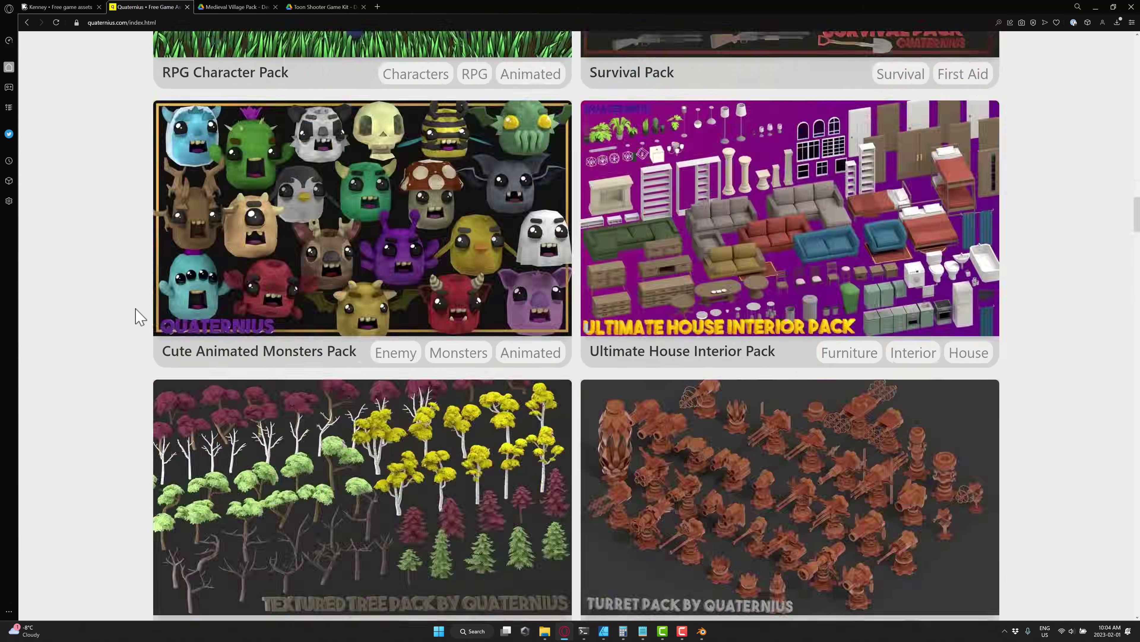
scroll(140, 316, down, 5)
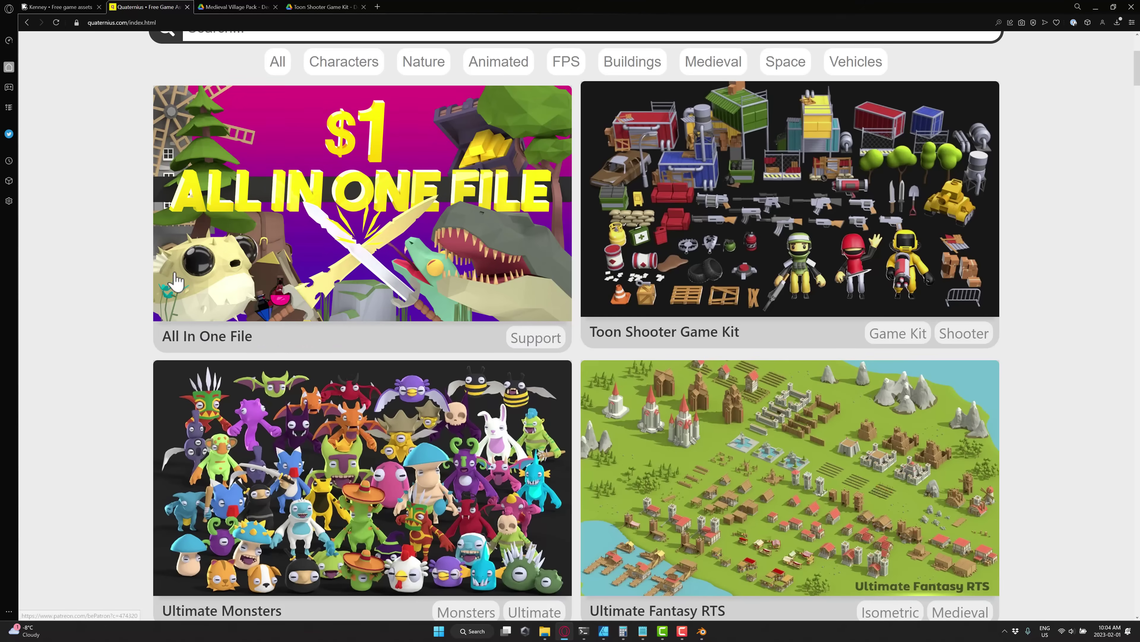
Skim the Quaternius asset pack cards again and return to the top
scroll(285, 199, up, 5)
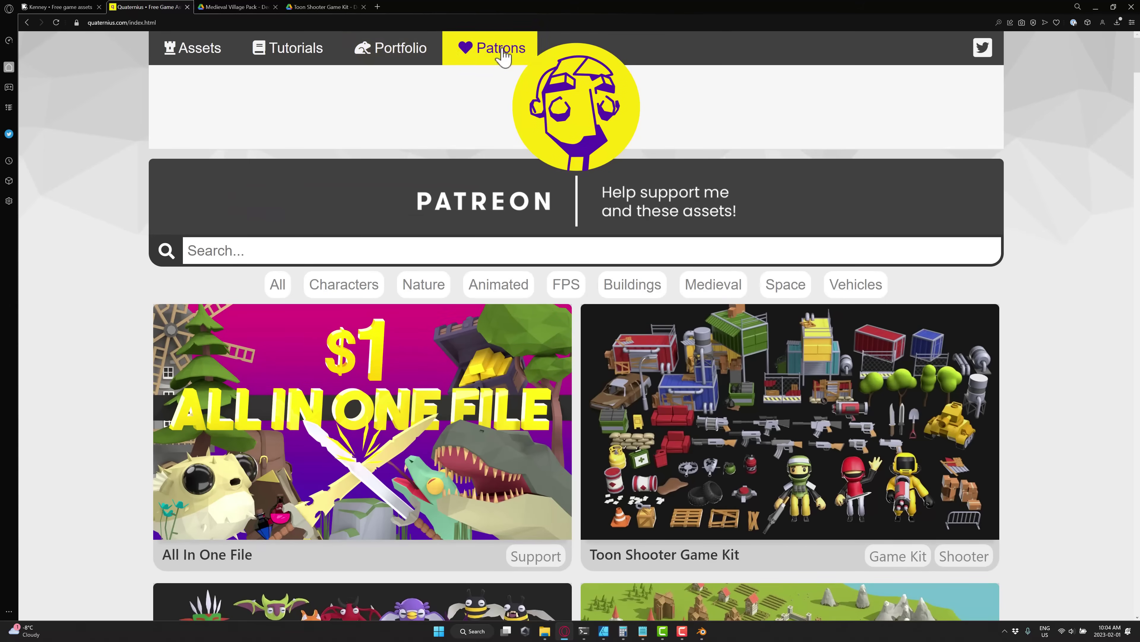
scroll(897, 362, down, 4)
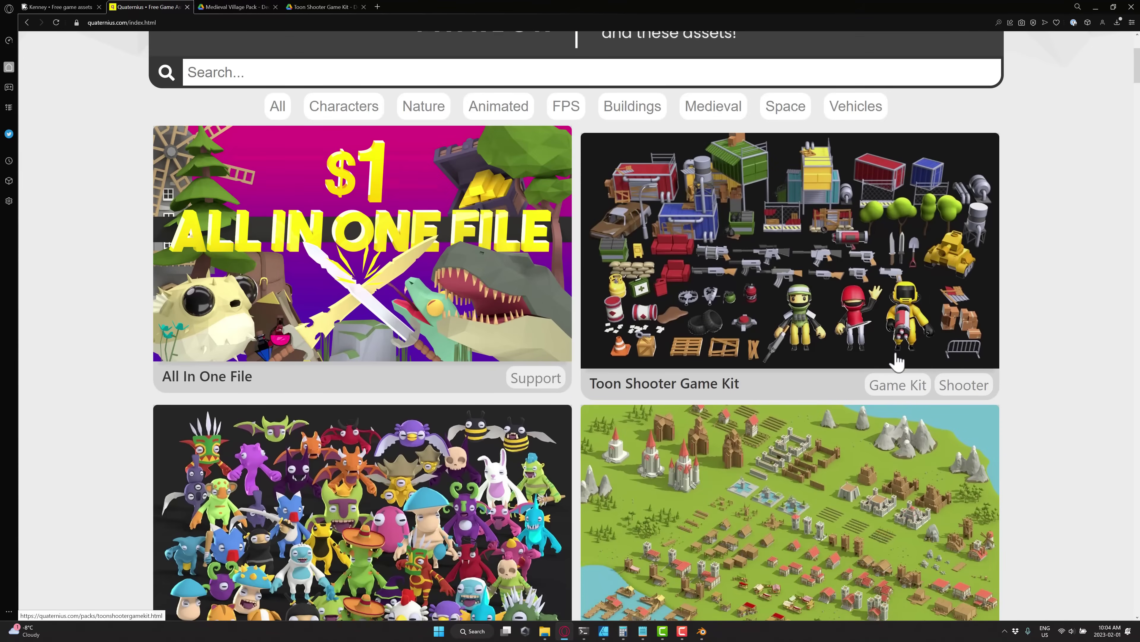
scroll(781, 247, down, 9)
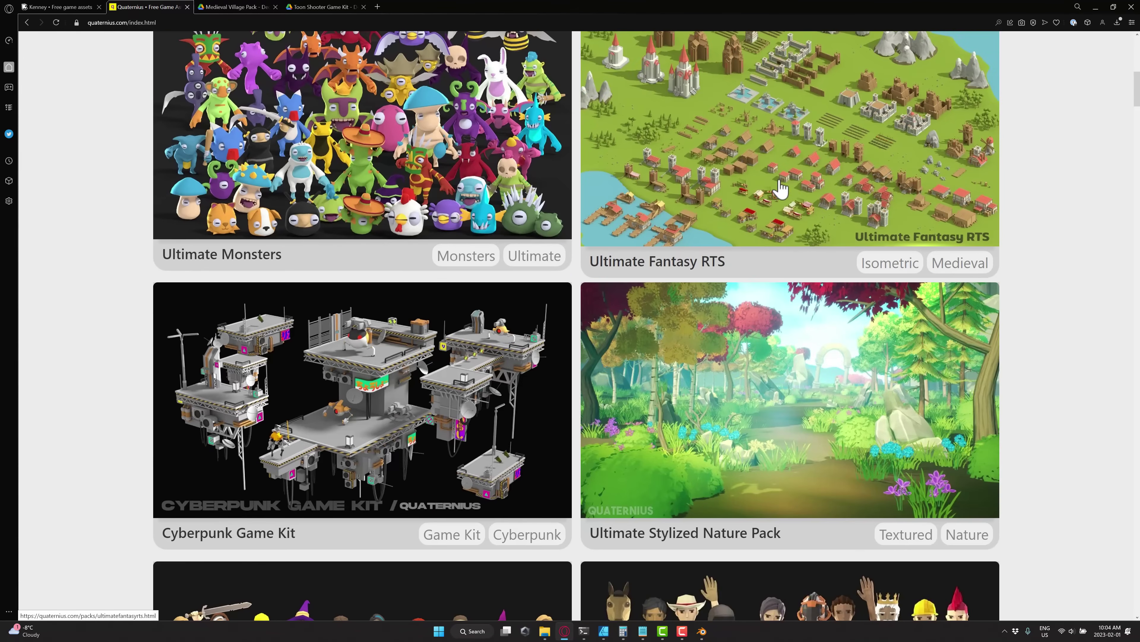
scroll(792, 187, down, 20)
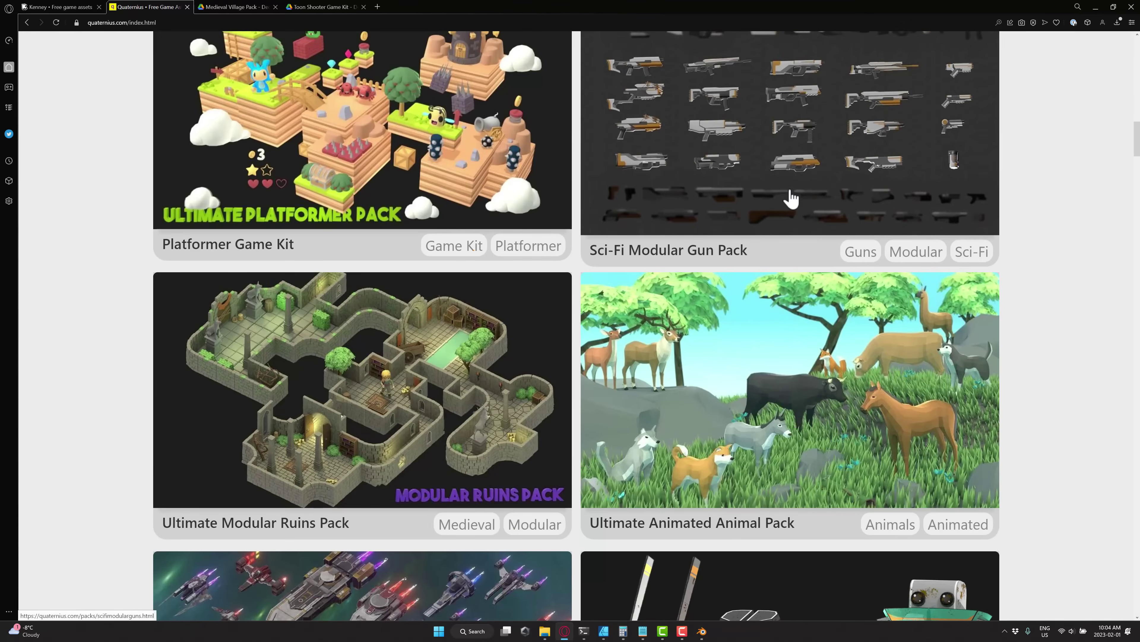
scroll(791, 196, down, 20)
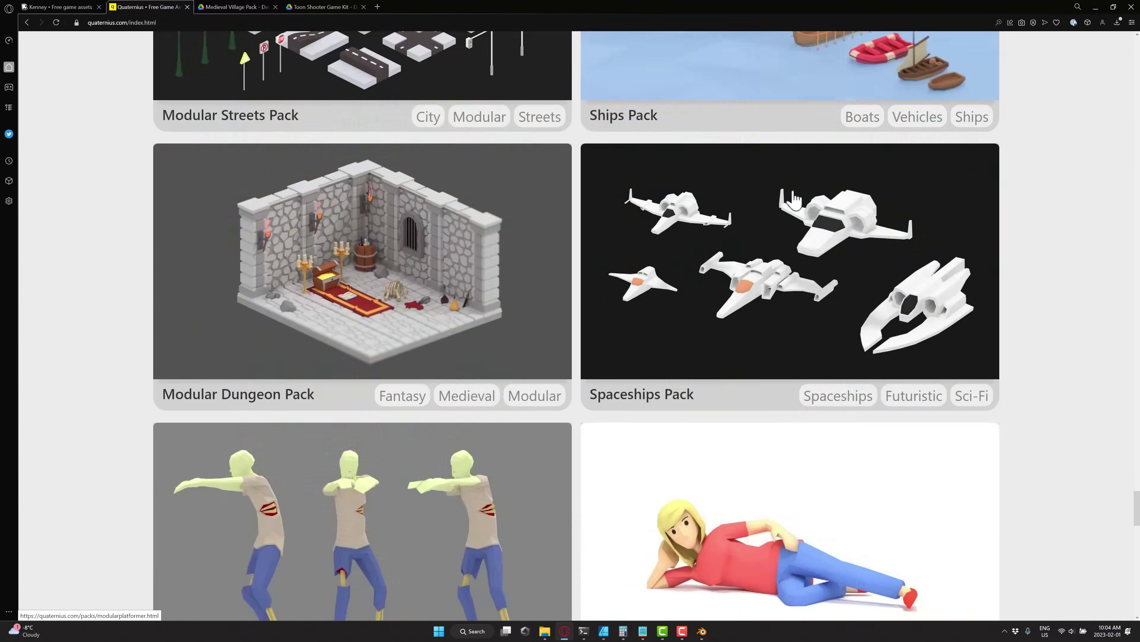
scroll(793, 200, up, 20)
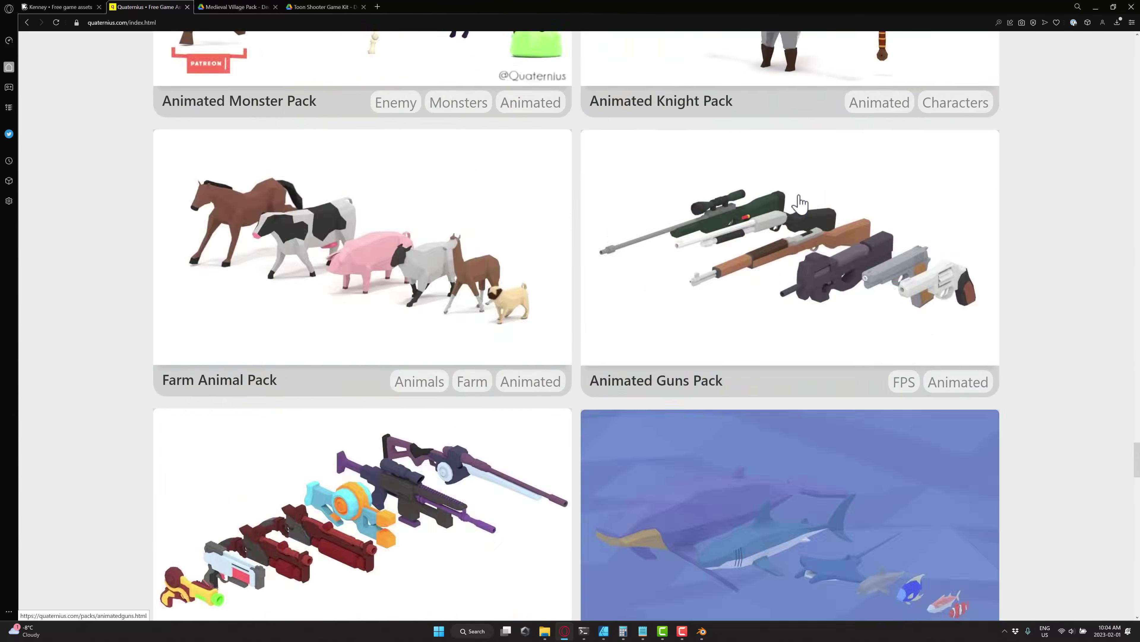
scroll(796, 194, up, 20)
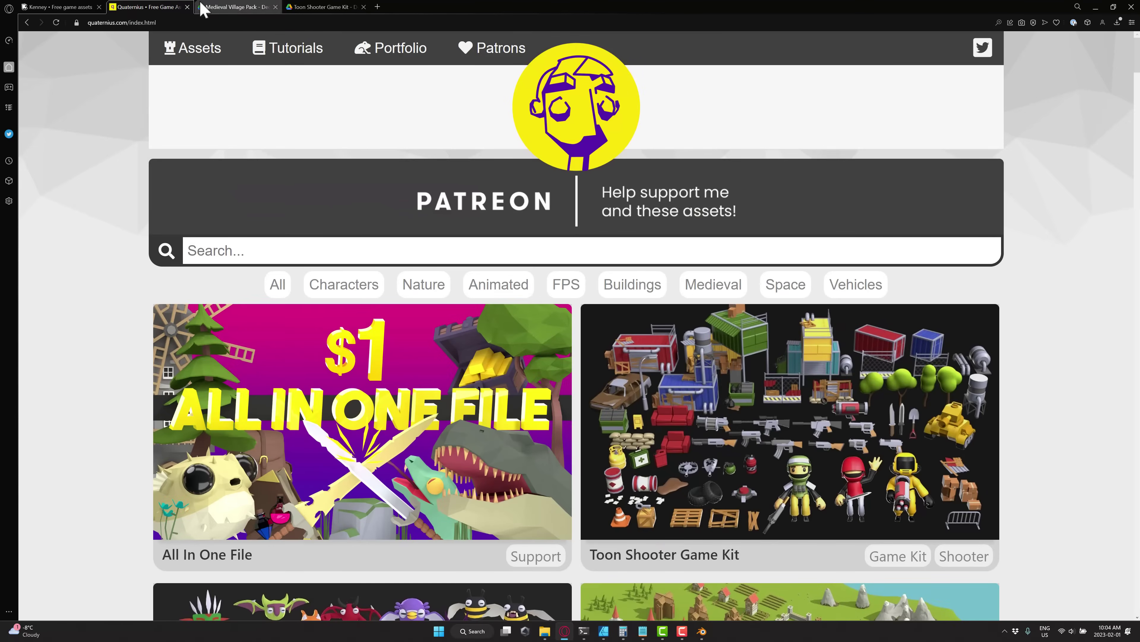
Switch to the Kenney tab and glance over its listing of Conveyor Kit, Tiny Town and more
click(65, 7)
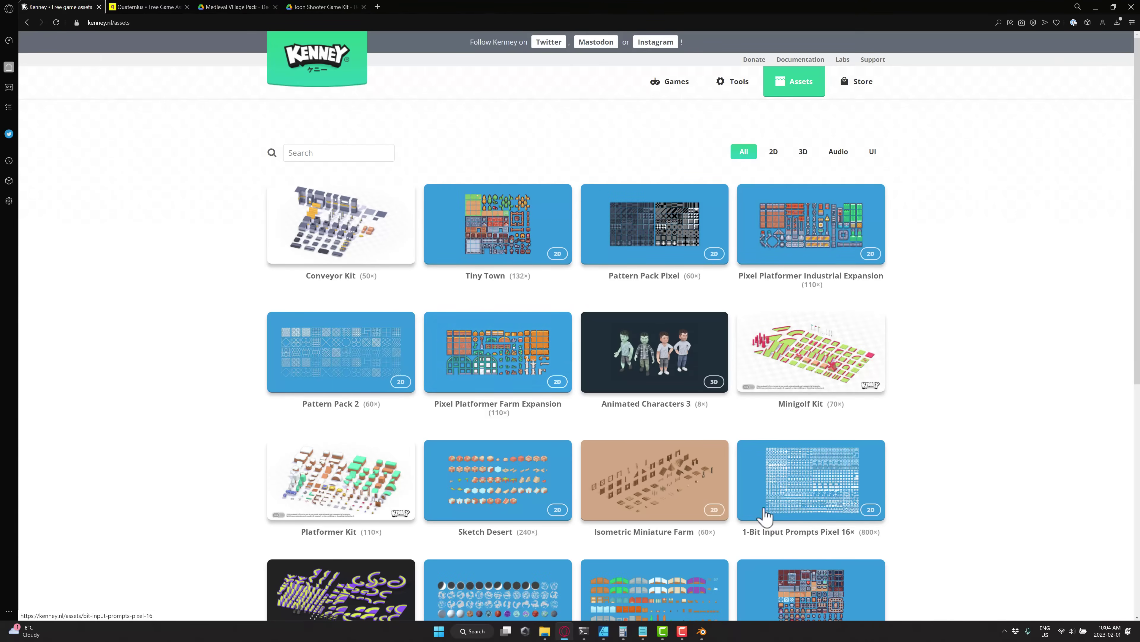
scroll(659, 472, down, 8)
scroll(662, 473, up, 8)
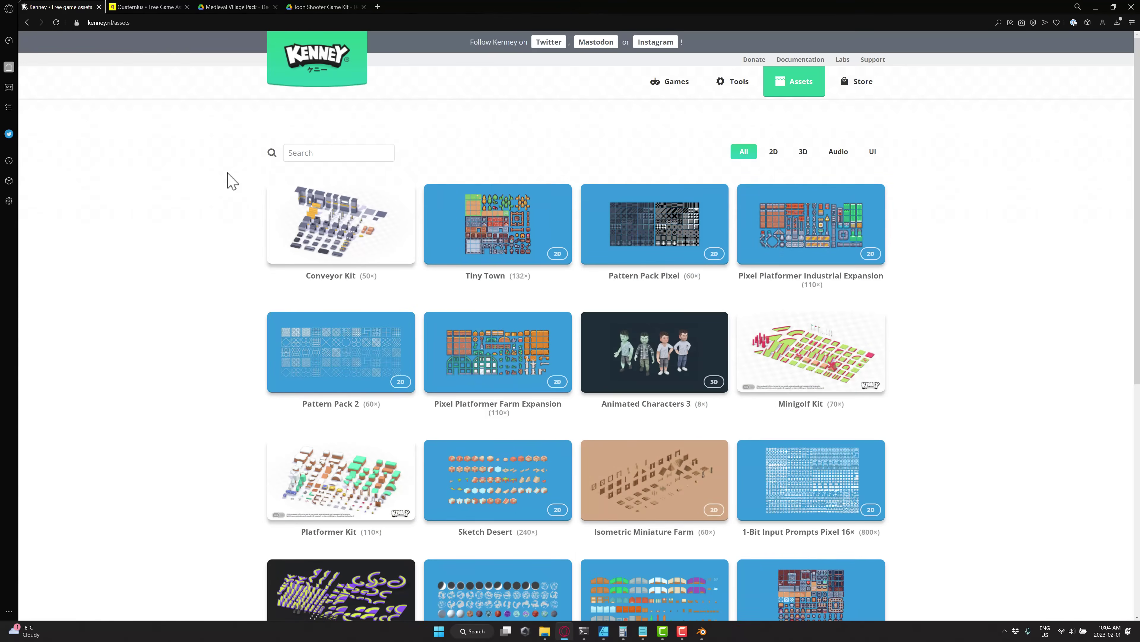
Return to the Quaternius tab showing the All In One File and Toon Shooter Game Kit grid
click(160, 7)
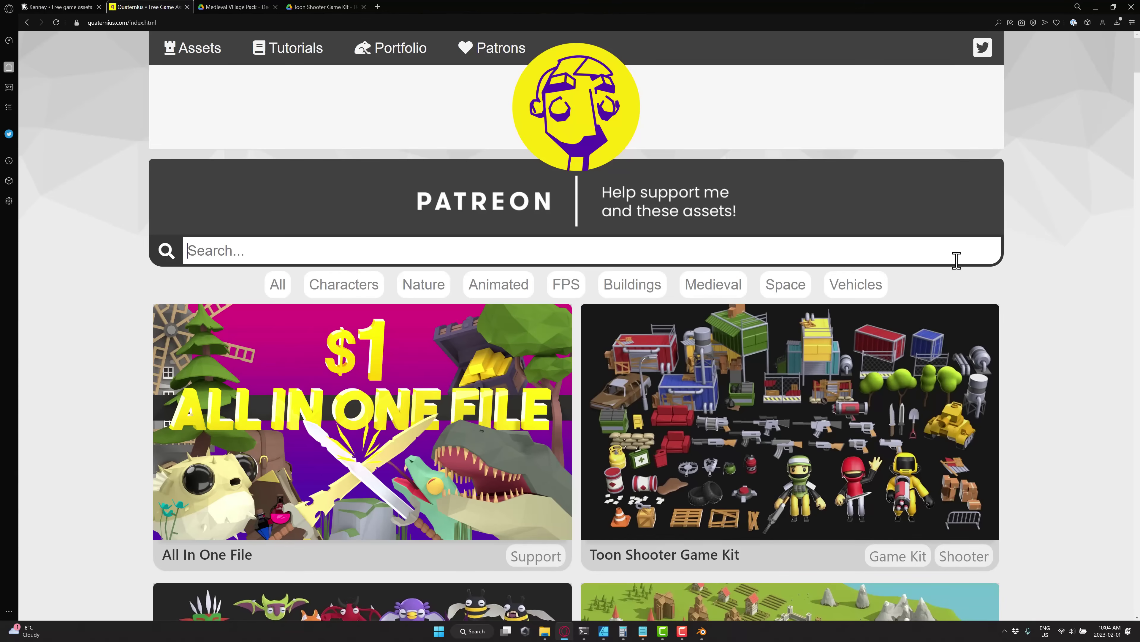